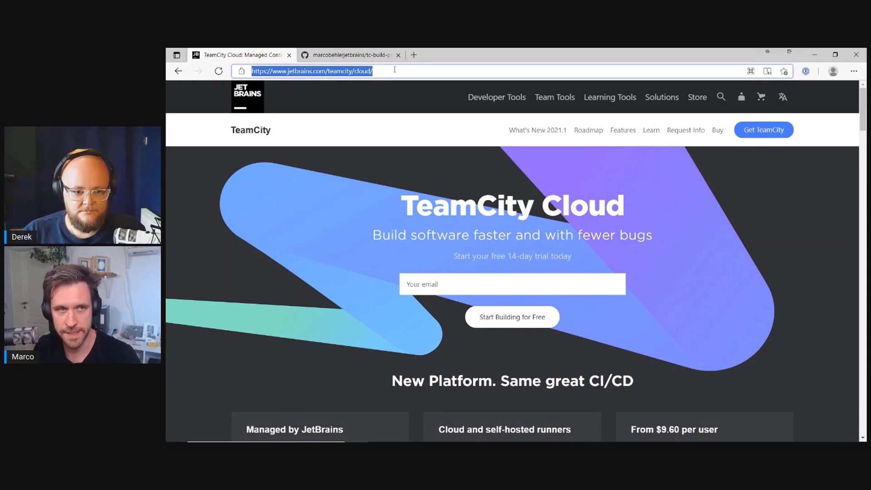
Step: Enter your email address in the 'Your email' field of the TeamCity Cloud trial form
left_click(357, 193)
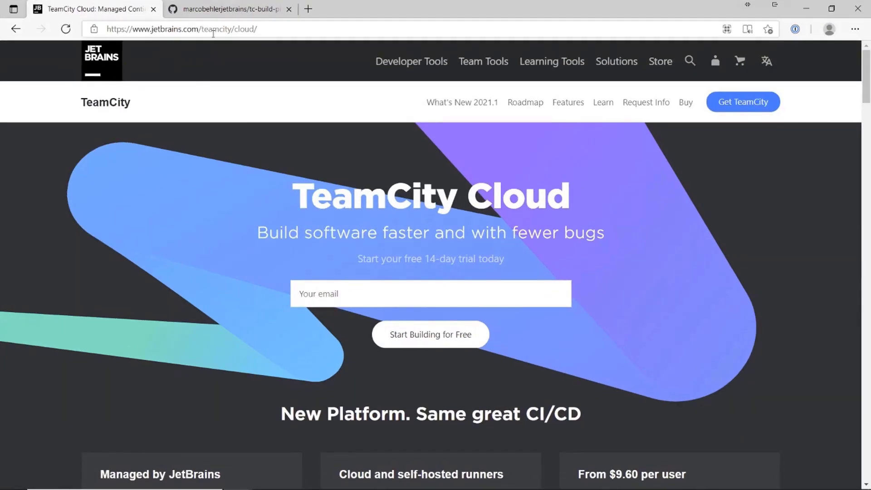
left_click(330, 72)
left_click(343, 72)
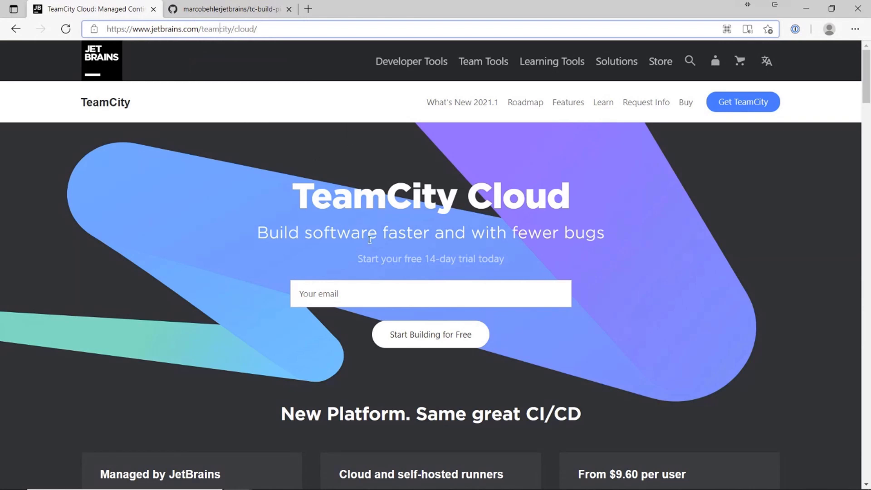
left_click(376, 292)
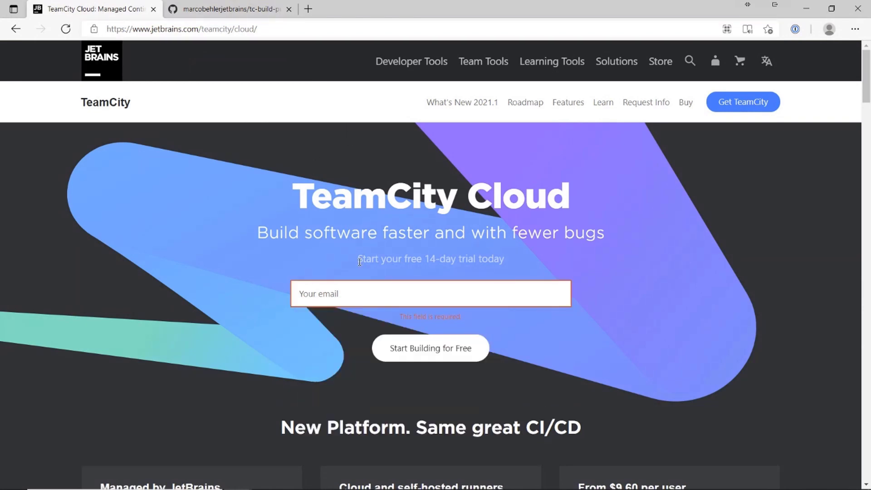
left_click(350, 297)
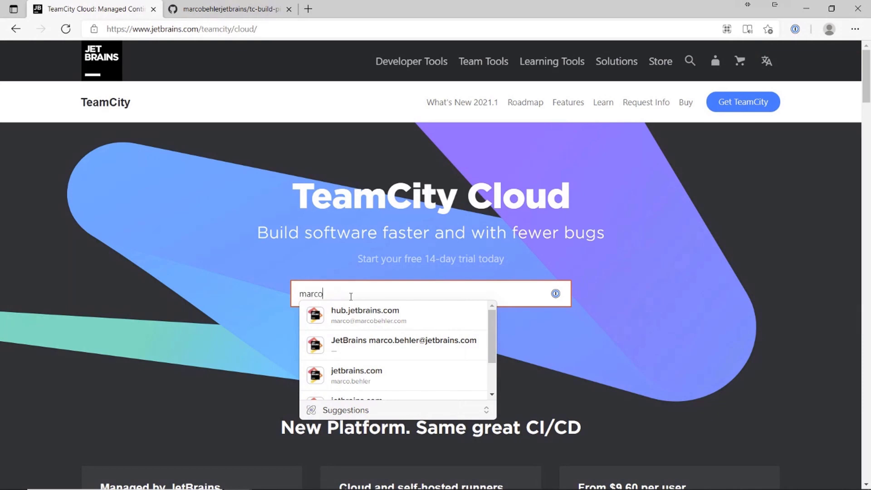
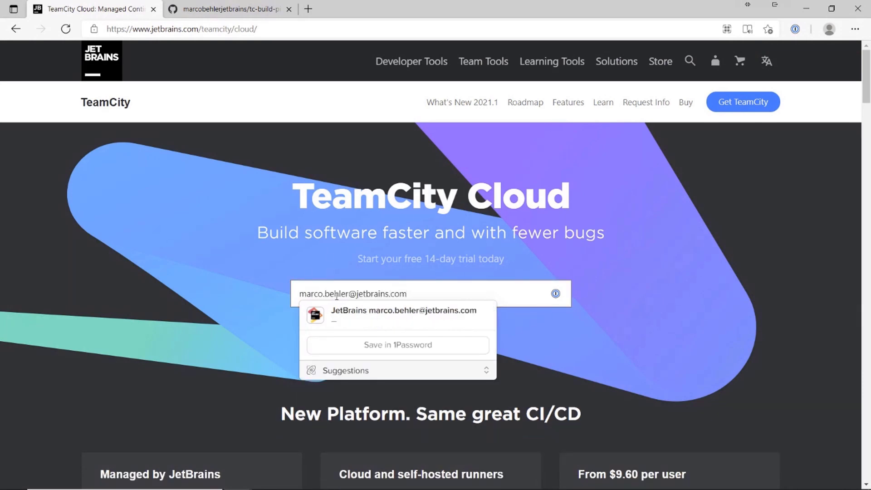
Step: Submit the free-trial signup and paste the emailed signup link into a new tab
left_click(230, 314)
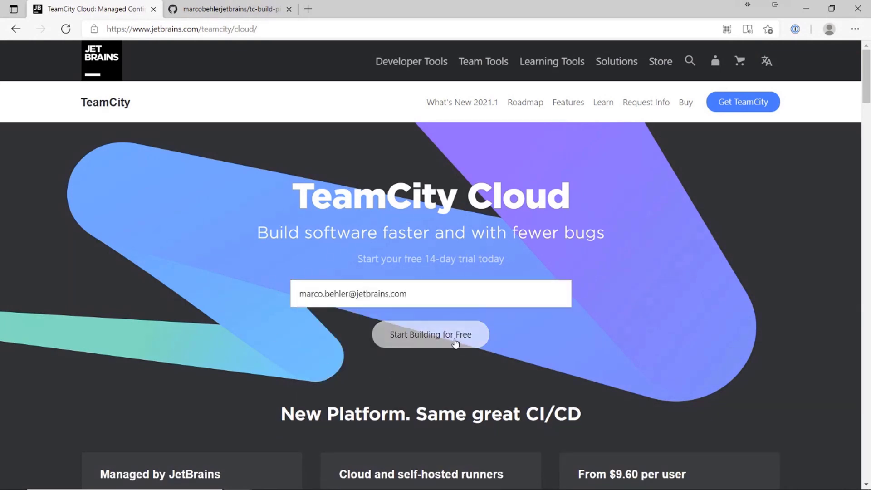
left_click(431, 336)
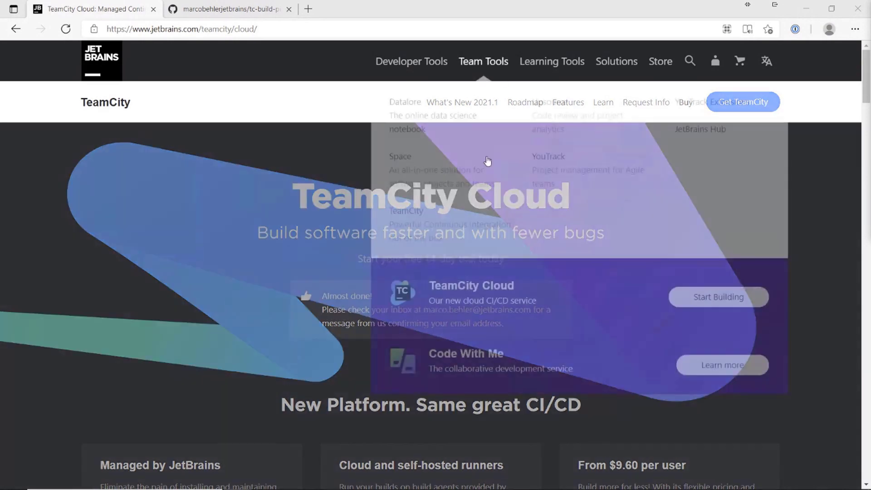
key("ctrl+t")
key("ctrl+v")
Step: Register with your first and last name and company SomeCompany, accepting the privacy terms
key("Return")
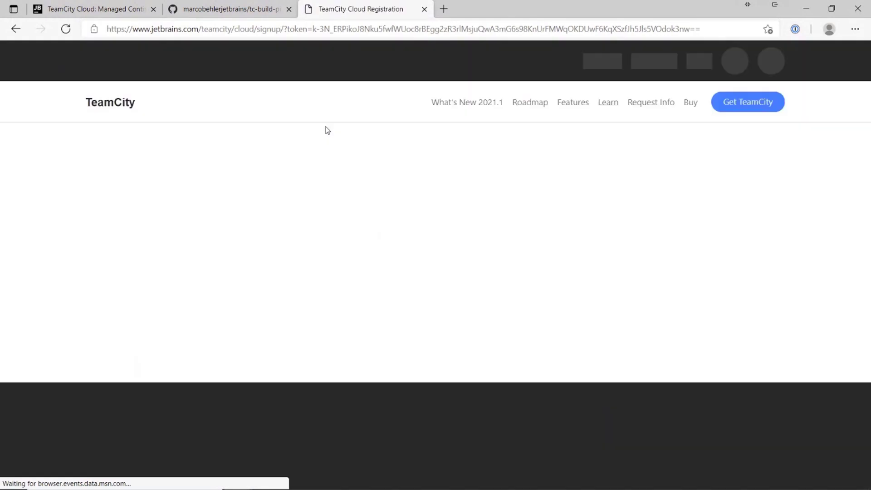
scroll(533, 208, "down", 3)
scroll(422, 227, "up", 2)
left_click(264, 183)
key("Tab")
key("Tab")
key("Tab")
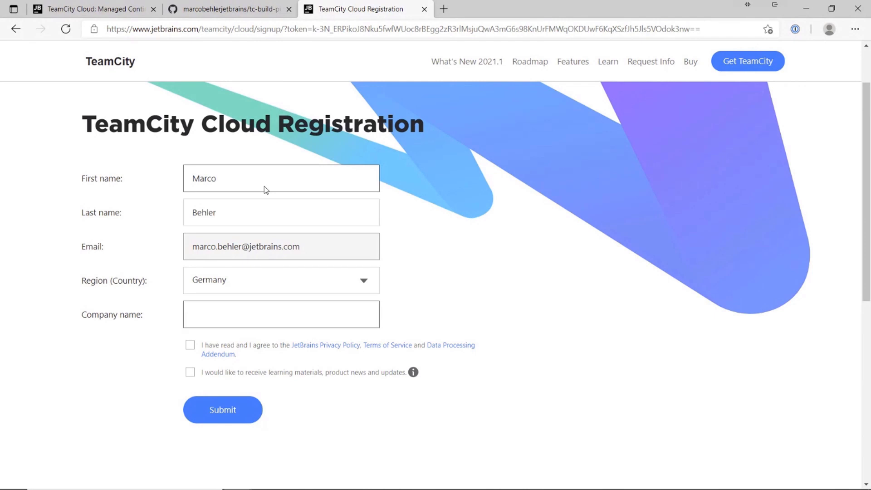
left_click(190, 345)
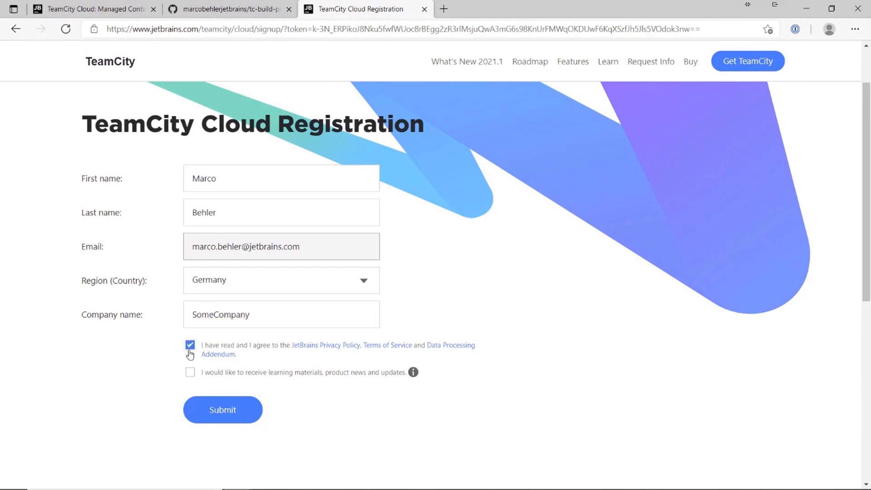
left_click(224, 409)
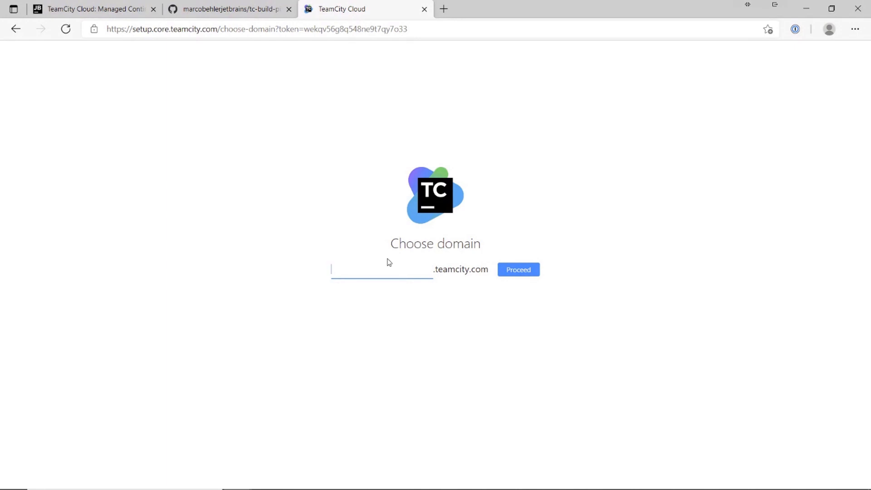
Step: Choose the octopusbrains domain, then copy the tc-build-pipelines HTTPS clone URL from GitHub
type("octopusbrains")
left_click(513, 270)
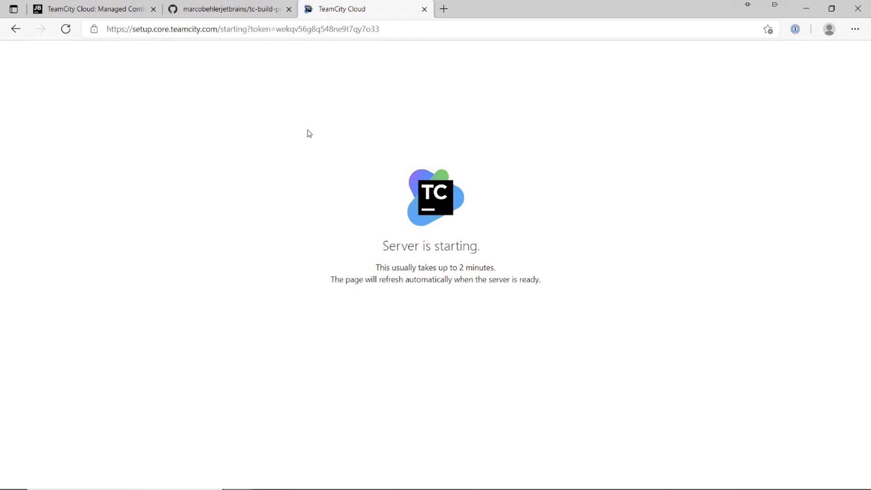
left_click(235, 12)
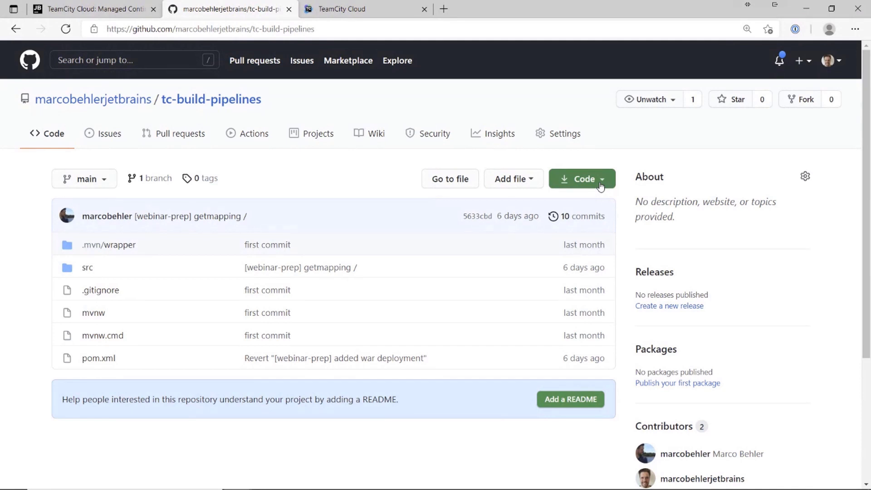
left_click(600, 187)
left_click(589, 250)
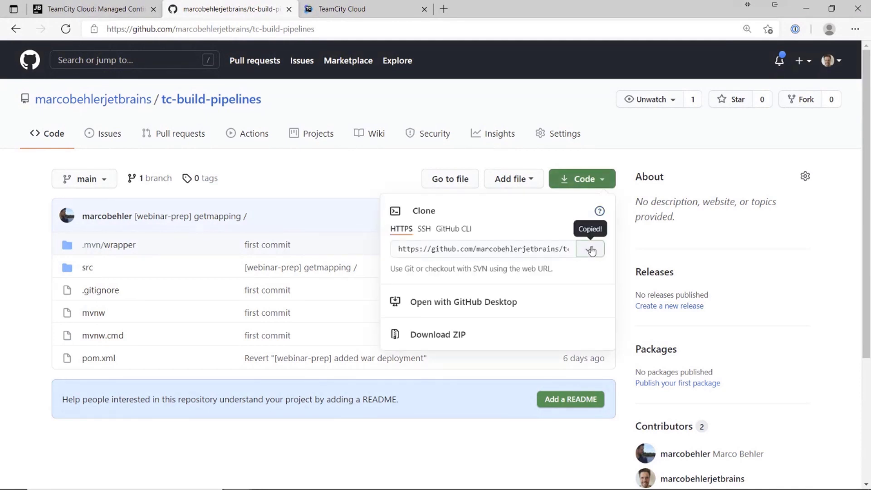
left_click(312, 170)
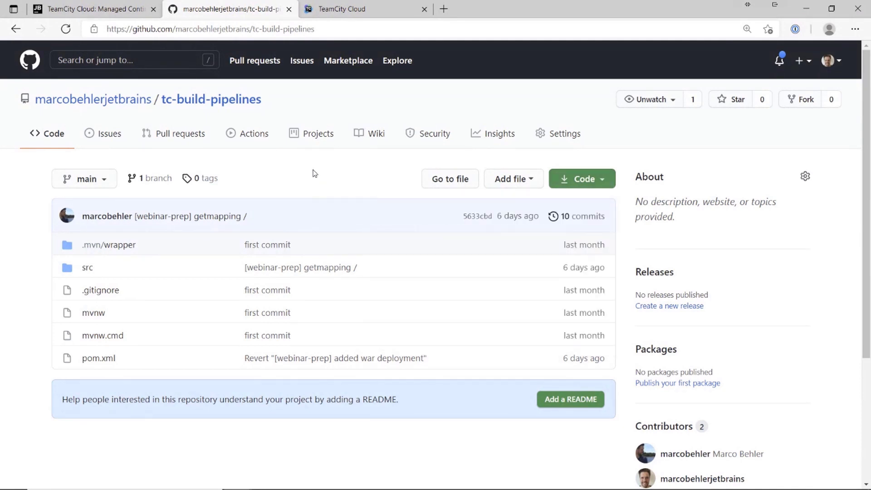
left_click(372, 14)
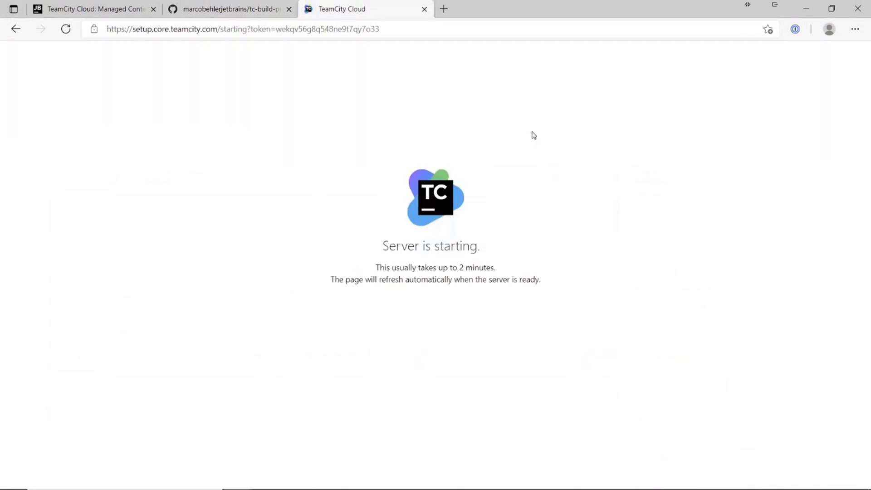
Step: Reload the page until the octopusbrains server finishes starting
left_click(499, 91)
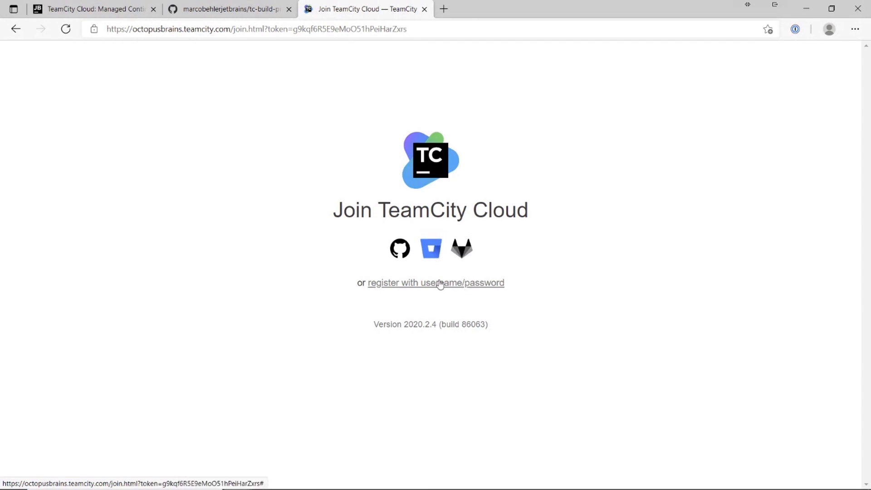
Step: Join TeamCity Cloud with GitHub and agree to the Team Tools User Agreement
left_click(396, 255)
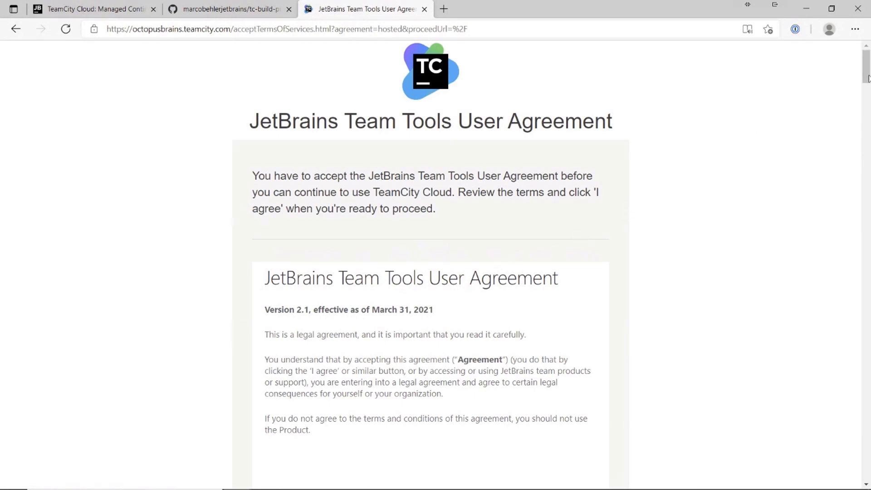
left_click_drag(867, 72, 861, 472)
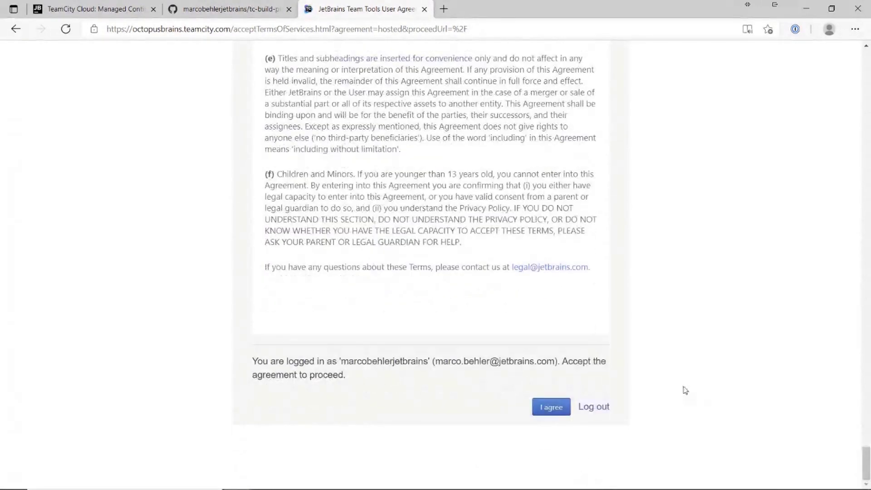
left_click(551, 404)
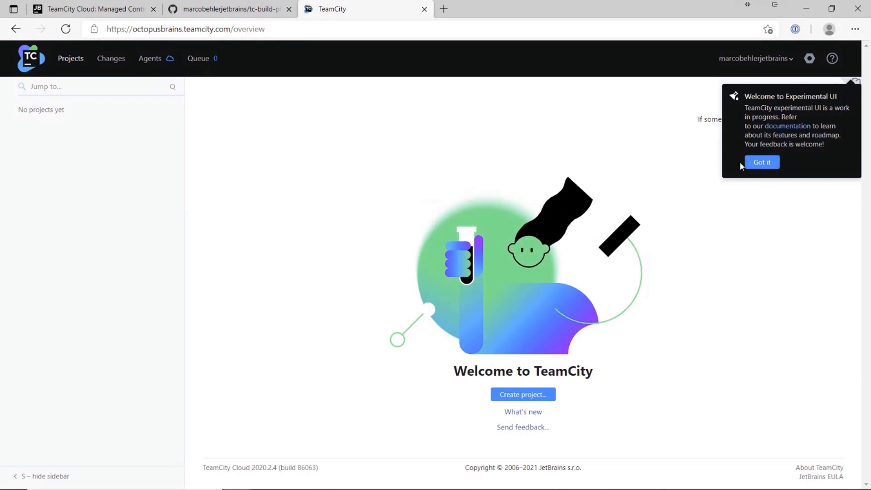
Step: Dismiss the experimental UI note and start creating a new project
left_click(757, 162)
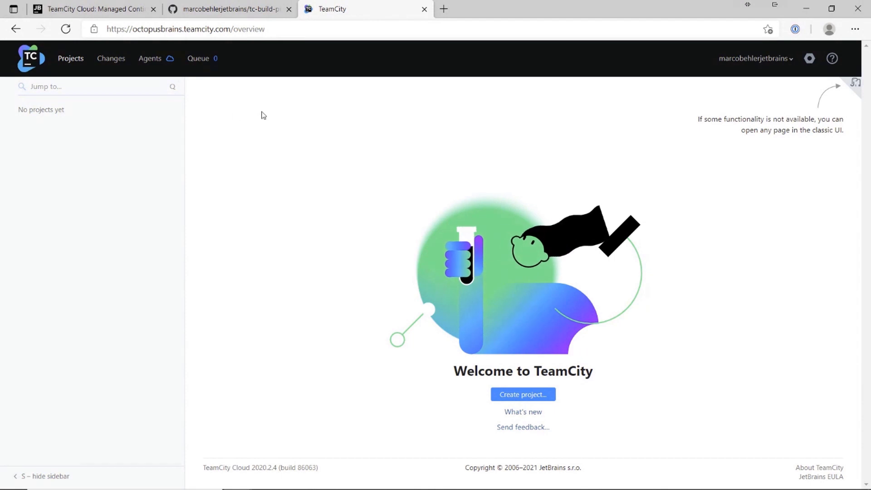
left_click_drag(81, 118, 21, 118)
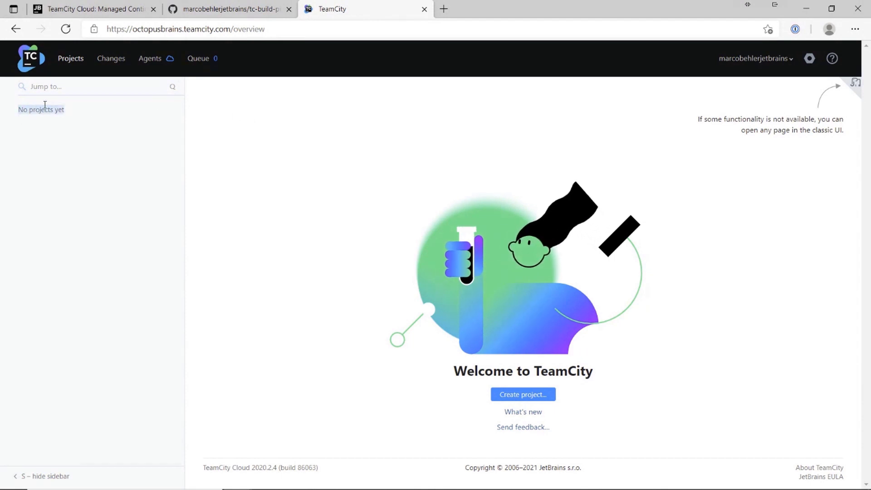
left_click(69, 113)
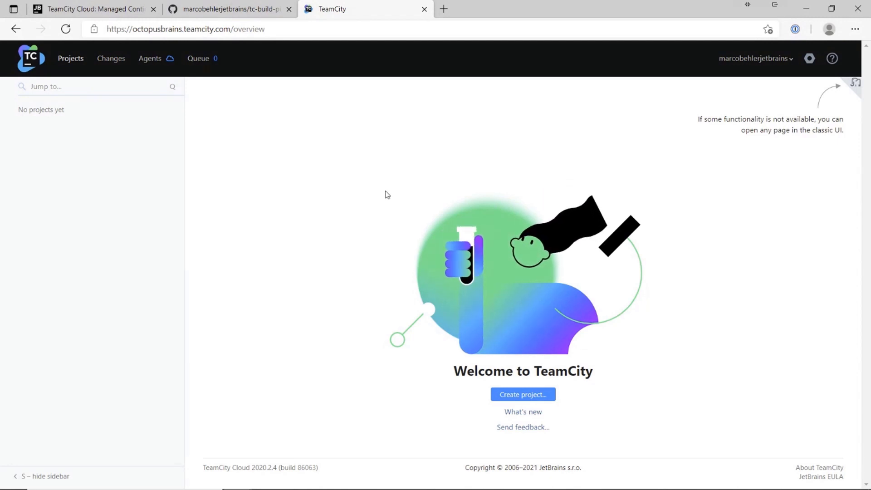
left_click(540, 397)
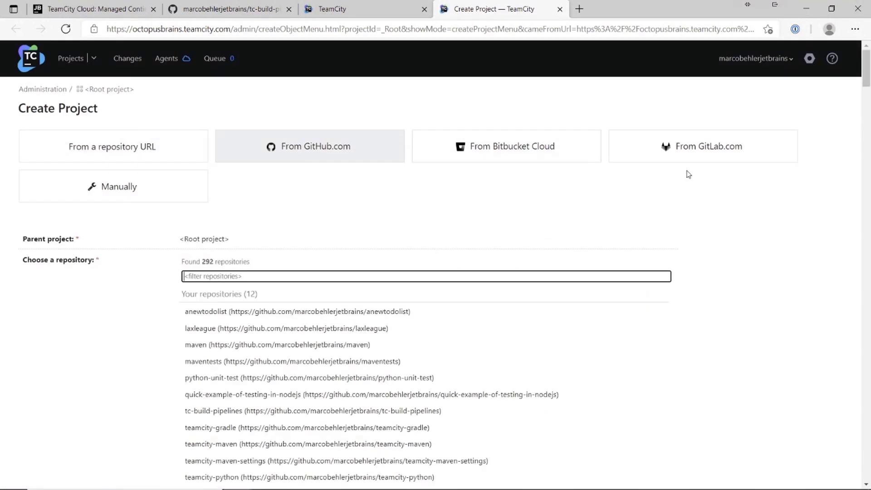
Step: Create the project from the pasted tc-build-pipelines repository URL and submit it for verification
left_click(228, 105)
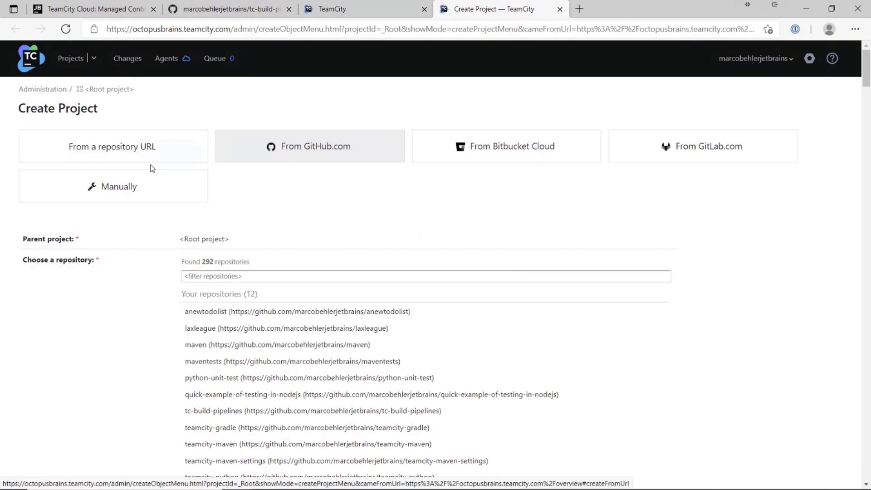
left_click(172, 150)
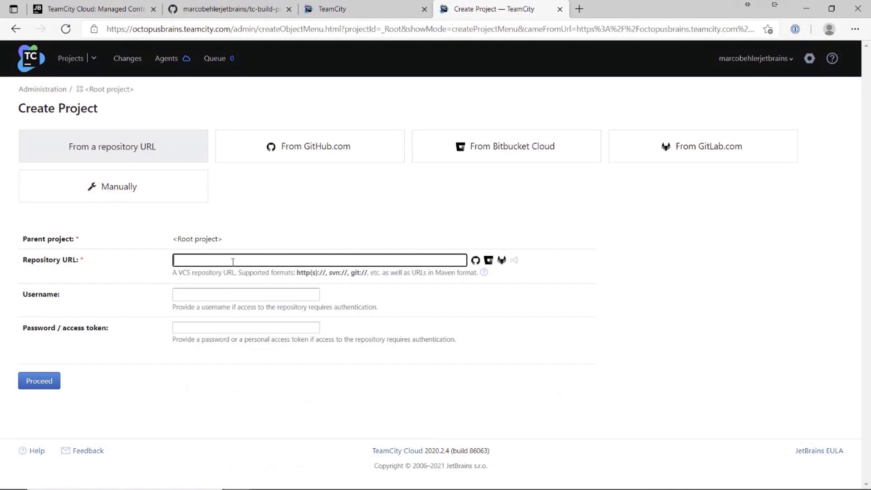
key("ctrl+v")
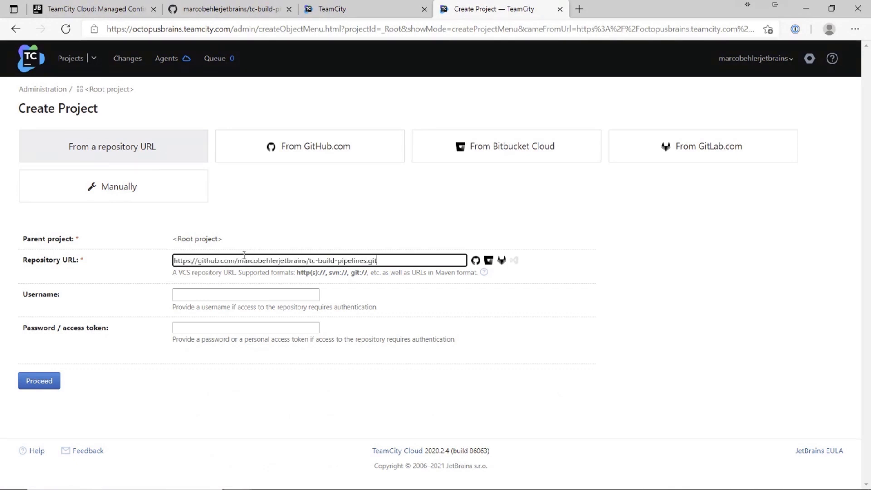
left_click(259, 290)
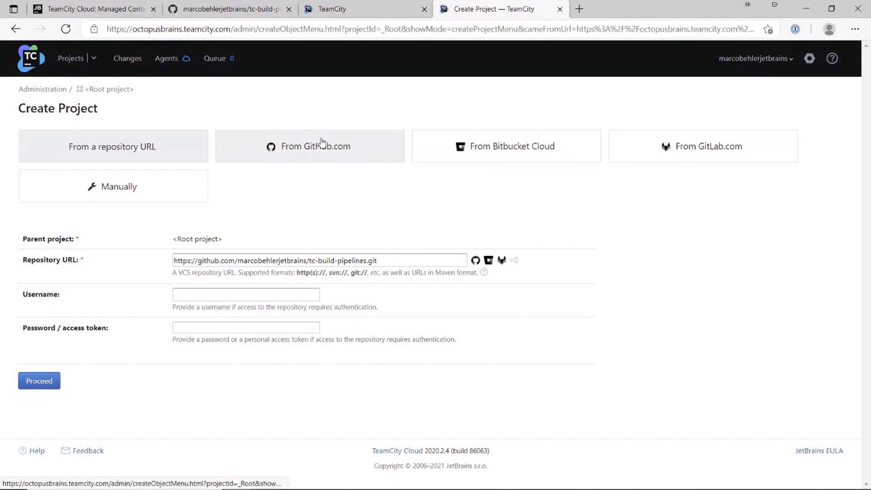
left_click(336, 146)
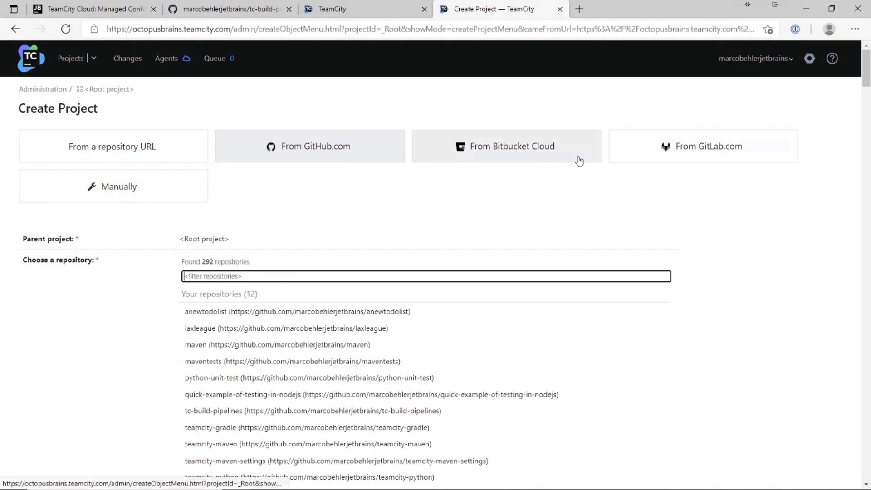
left_click(175, 154)
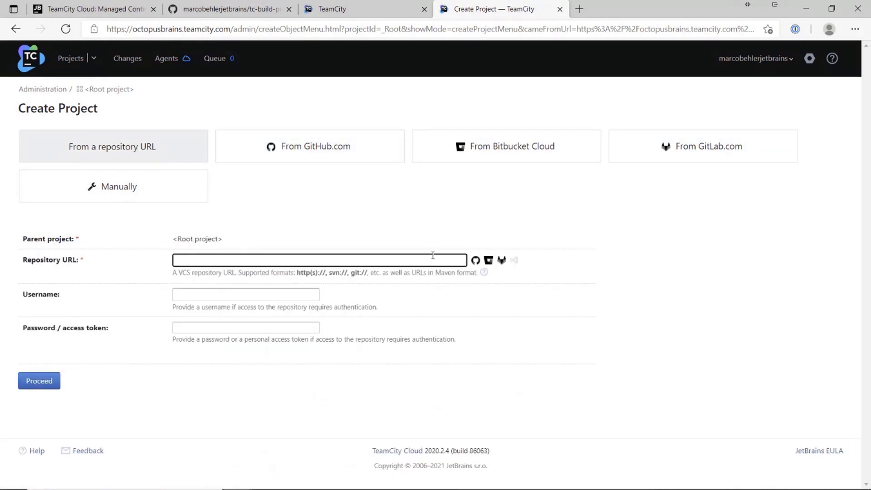
key("ctrl+v")
left_click(43, 383)
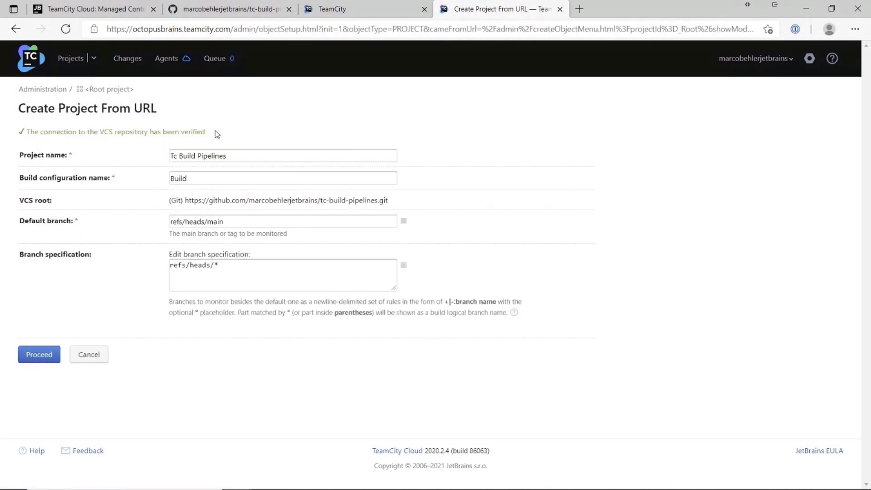
Step: Review the verified connection, suggested project name Tc Build Pipelines and VCS root URL
left_click_drag(217, 134, 70, 133)
left_click(71, 133)
left_click_drag(247, 157, 148, 154)
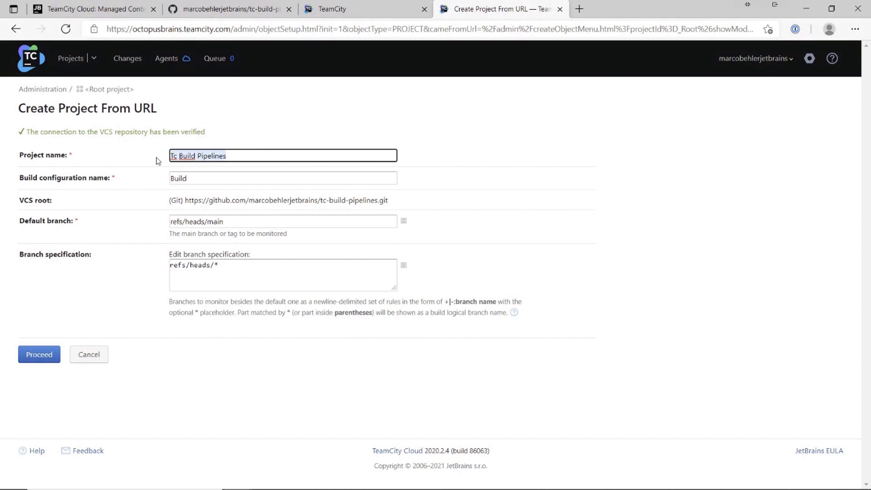
left_click(211, 154)
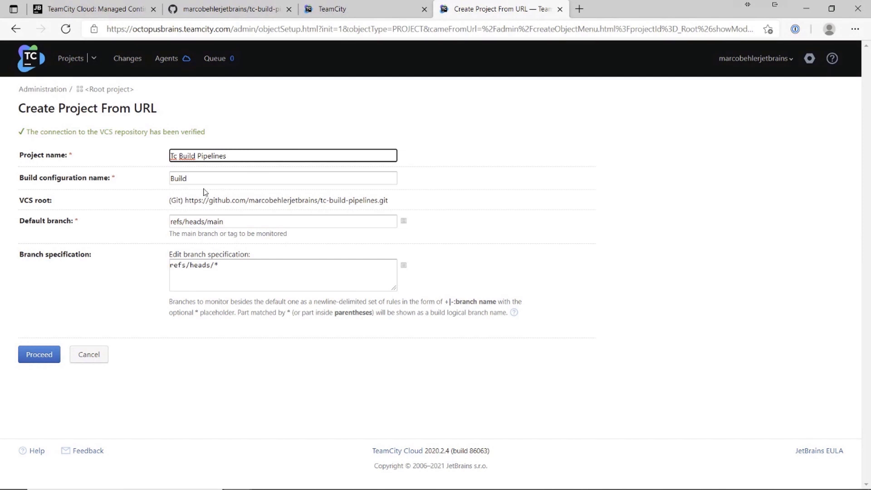
left_click_drag(188, 200, 405, 203)
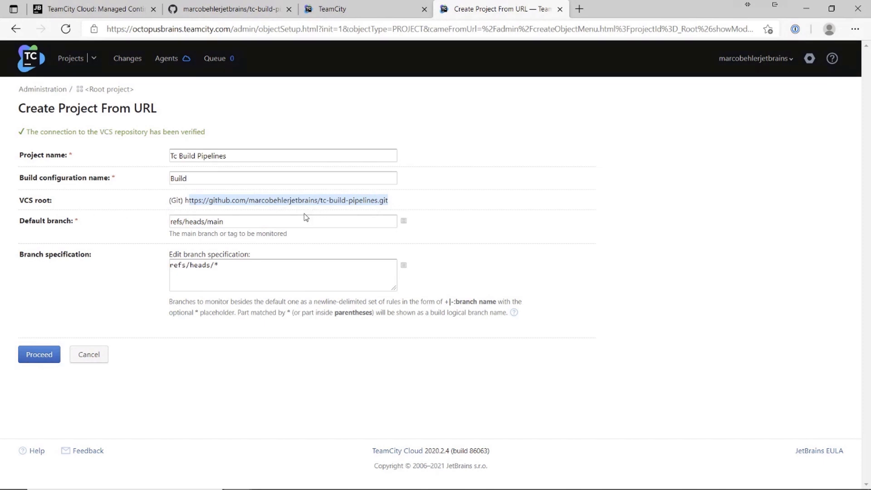
left_click(262, 199)
Step: Review the default branch refs/heads/main and the branch specification
left_click_drag(197, 200, 348, 201)
left_click(348, 200)
left_click_drag(228, 222, 135, 222)
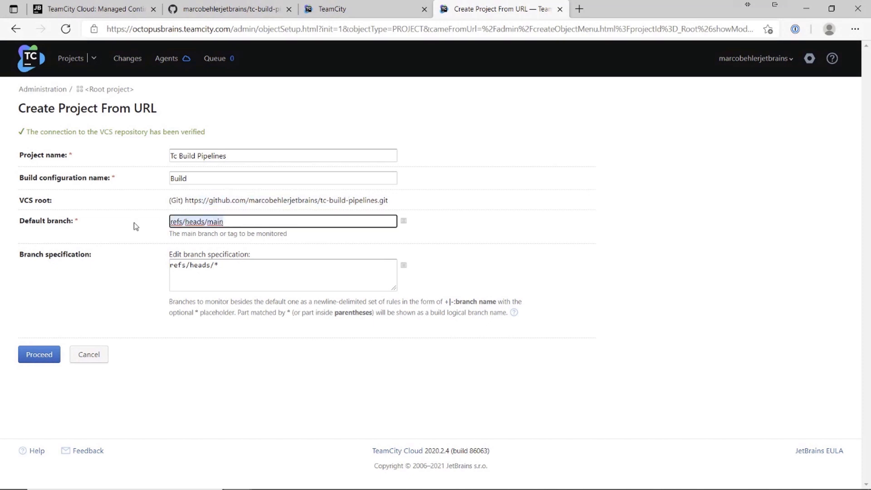
left_click(253, 225)
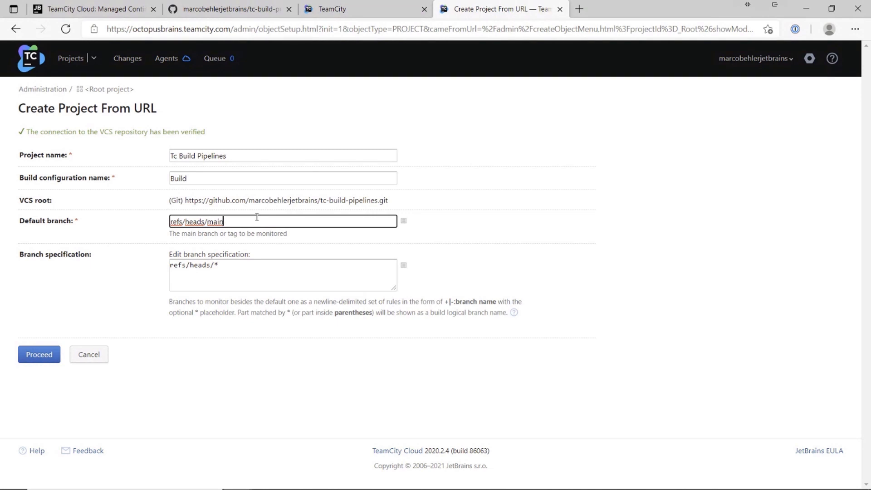
left_click(251, 271)
left_click_drag(92, 255, 18, 255)
left_click(107, 251)
Step: Clear and re-enter refs/heads/* as the branch specification
left_click(239, 280)
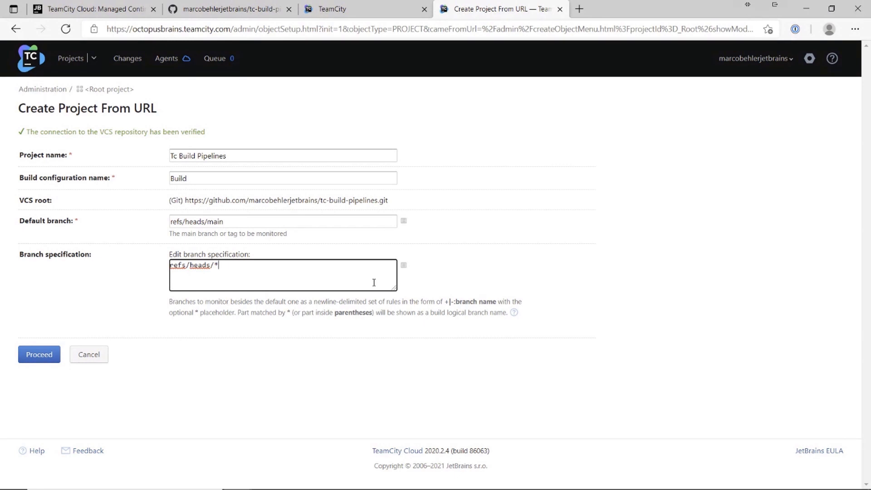
left_click_drag(228, 266, 119, 251)
key("ctrl+c")
key("BackSpace")
key("ctrl+v")
left_click(527, 279)
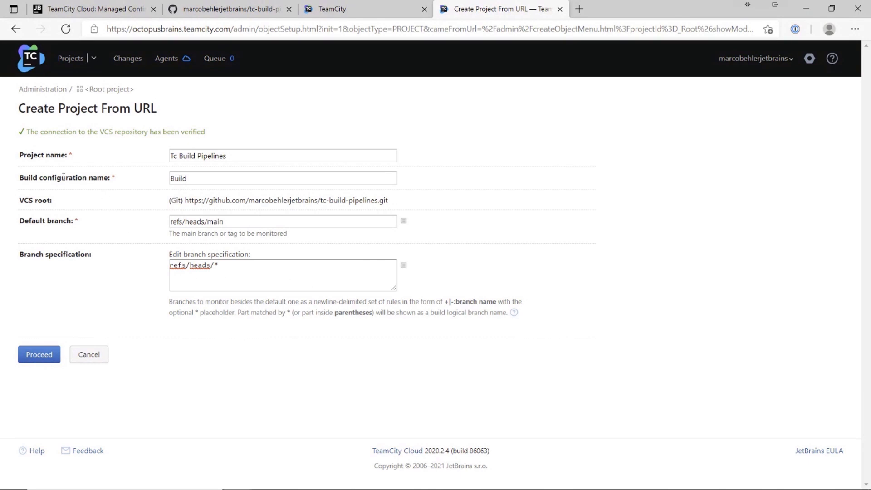
Step: Confirm the project and Build configuration names and create the project
left_click_drag(24, 178, 117, 178)
left_click_drag(280, 181, 140, 182)
left_click(101, 179)
left_click_drag(87, 177, 15, 181)
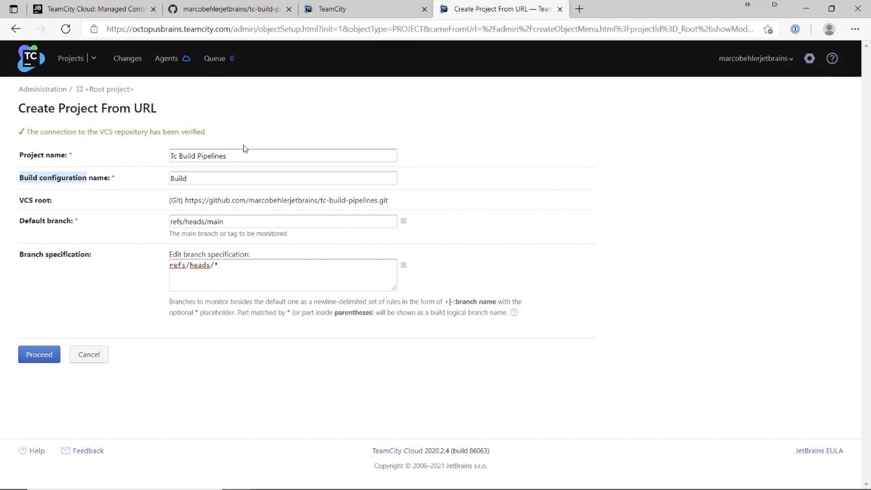
left_click(133, 304)
left_click(40, 354)
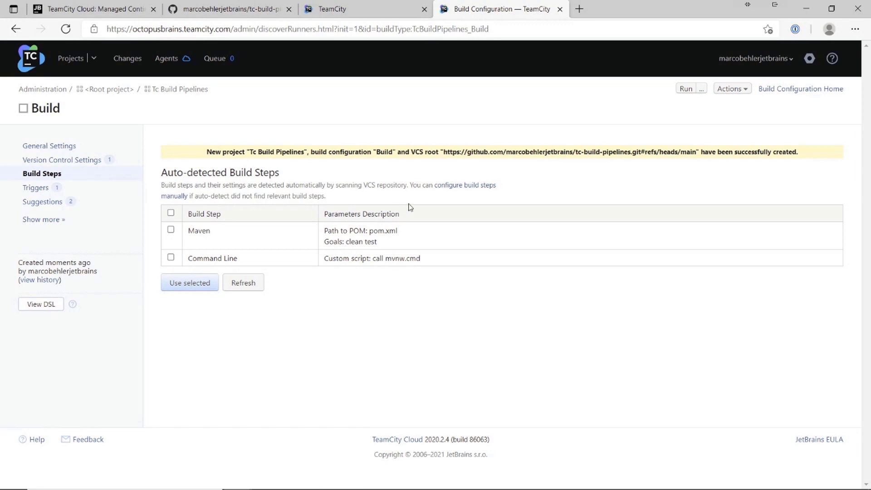
Step: Select the auto-detected Maven step (pom.xml, goals clean test) and add it to Build
mouse_move(400, 231)
left_mouse_down()
mouse_move(371, 232)
mouse_move(398, 232)
left_mouse_up()
left_click_drag(324, 242, 371, 241)
left_click(387, 244)
left_click(172, 232)
left_click(198, 291)
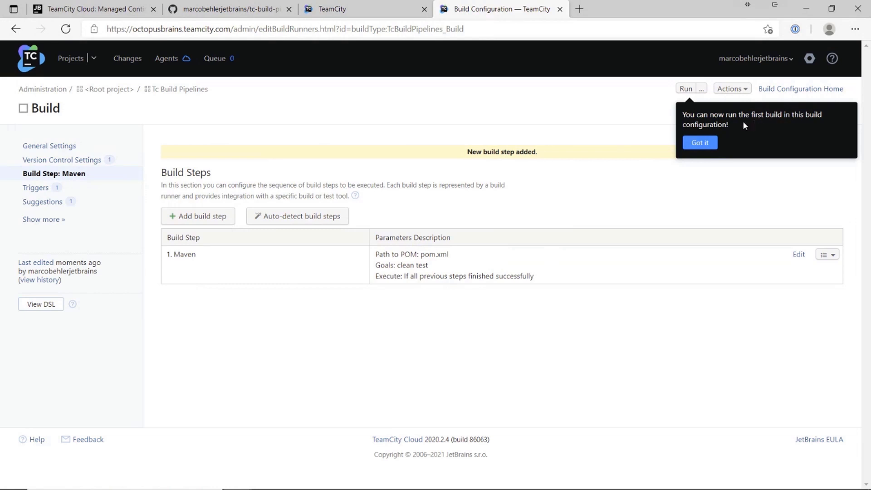
Step: Dismiss the first-build tip and queue the first run of the Build configuration
left_click(700, 143)
left_click(685, 89)
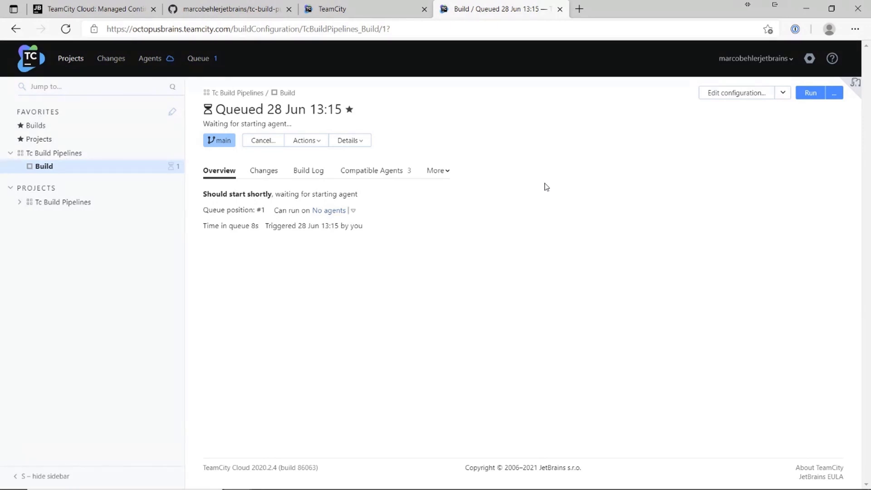
Step: Check the waiting-for-starting-agent status and the agent-starting notice, then go to the Agents overview
left_click_drag(203, 124, 302, 123)
left_click(303, 123)
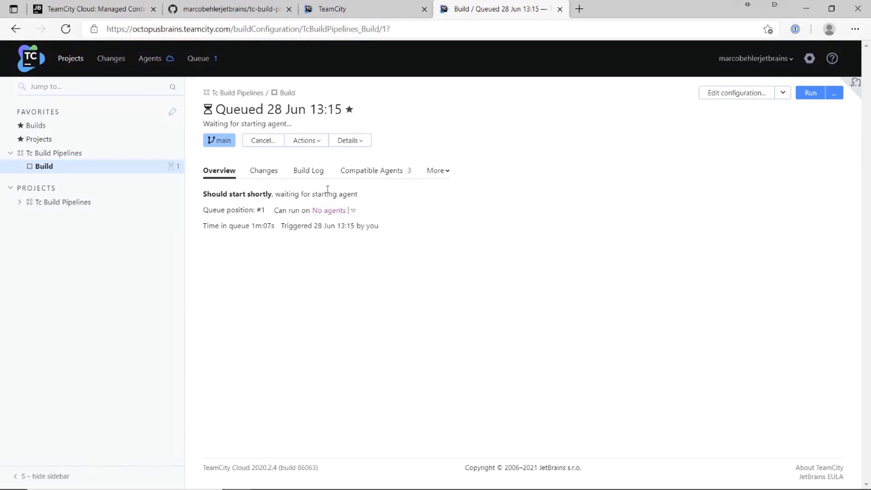
mouse_move(171, 61)
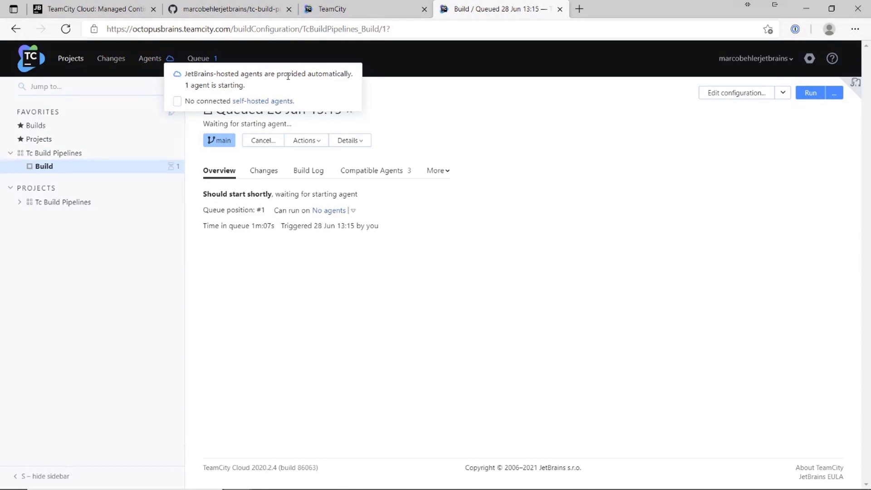
left_click_drag(245, 86, 224, 85)
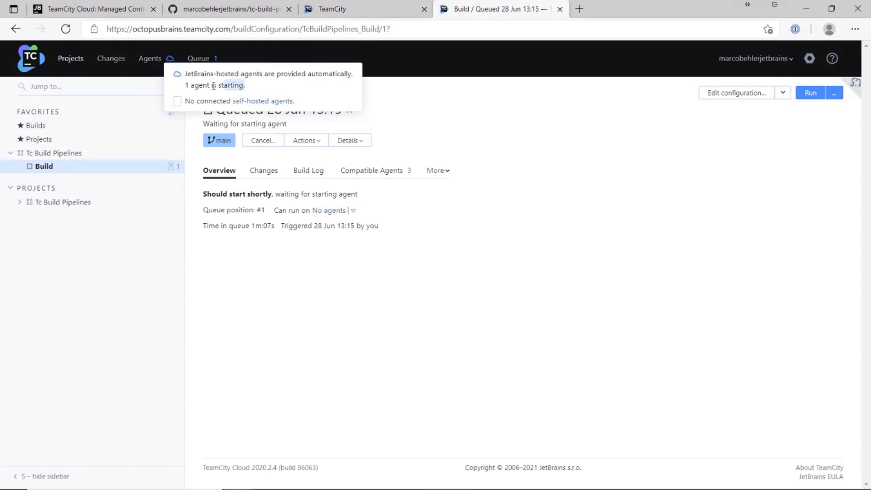
left_click(152, 62)
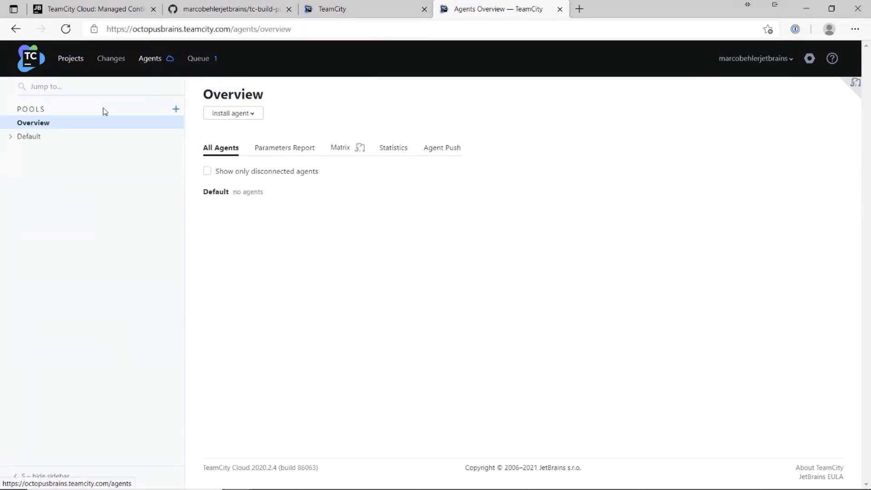
Step: Inspect the Default, Linux-Medium and Linux-Small agent pools and the running agent, then return to Projects
left_click(9, 138)
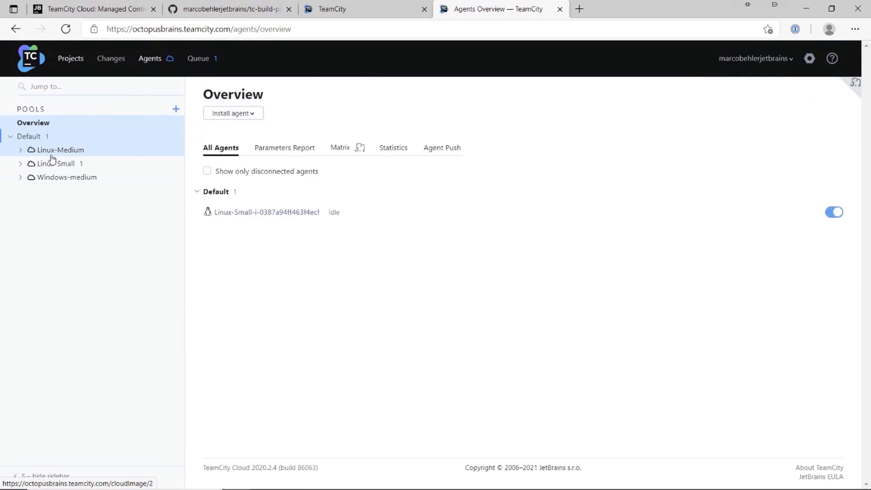
left_click(21, 151)
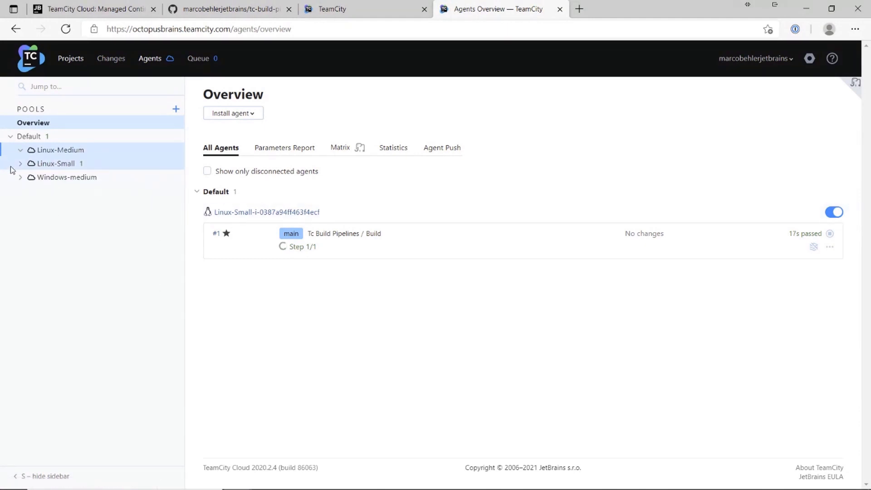
left_click(24, 164)
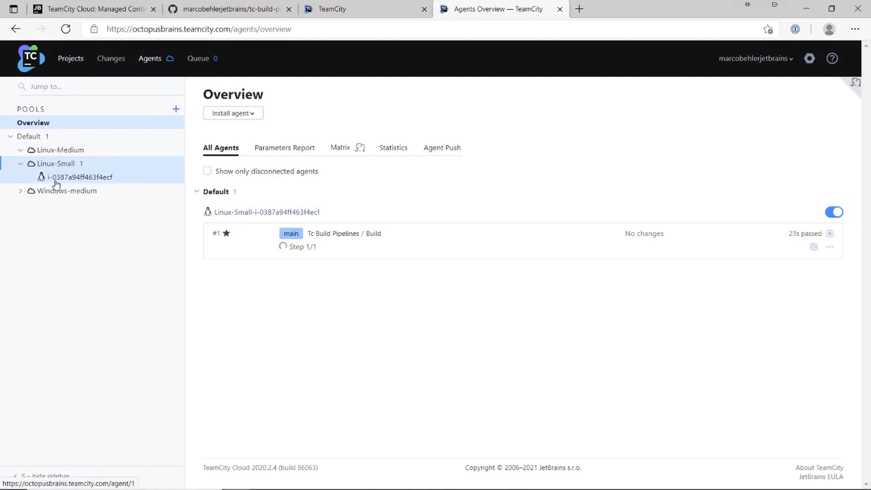
left_click(71, 182)
scroll(378, 286, "down", 2)
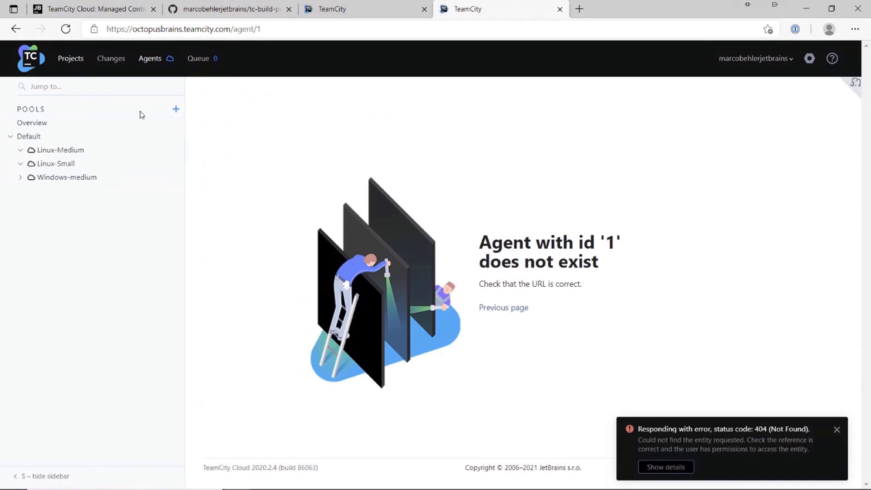
left_click(77, 66)
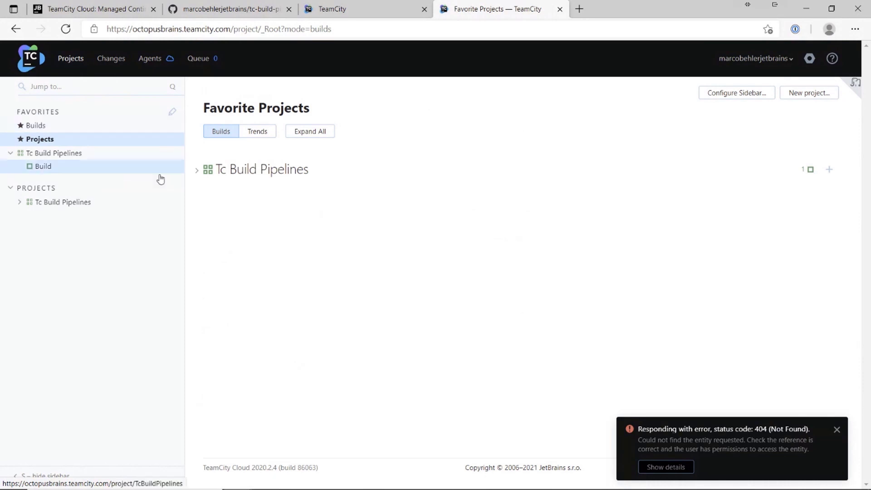
Step: Expand Tc Build Pipelines to reveal Build's build #1 and dismiss the 404 error notification
left_click(198, 173)
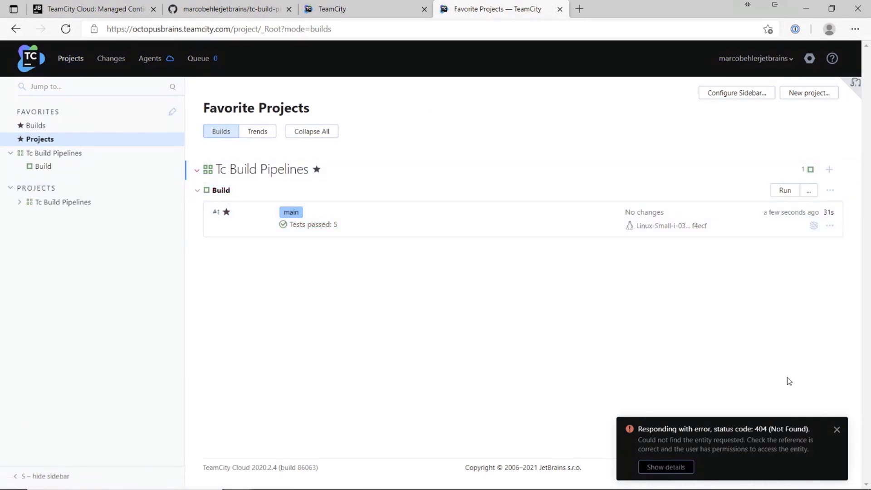
left_click(838, 431)
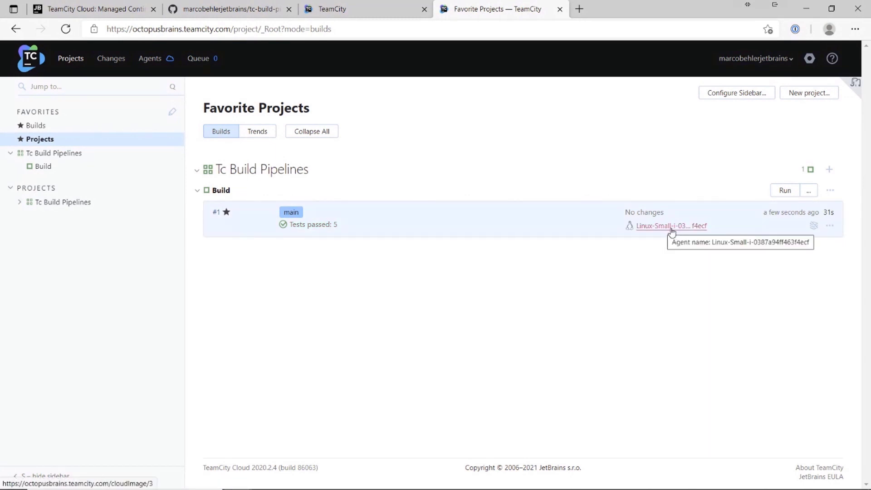
mouse_move(817, 214)
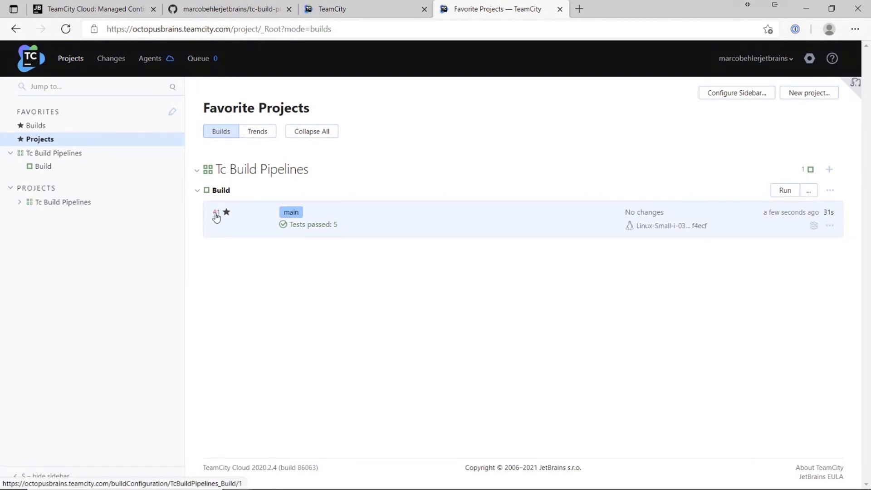
Step: Open build #1's details and review its start and finish times, 31s duration and trigger time
left_click(216, 213)
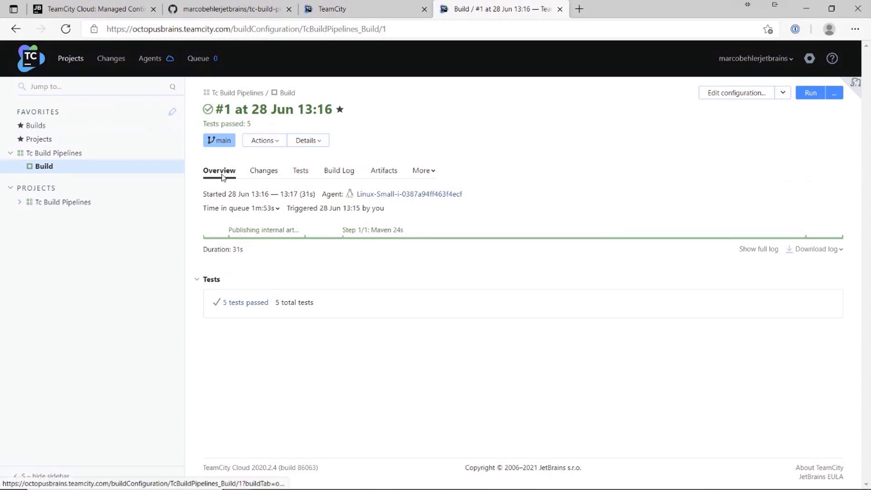
left_click_drag(229, 193, 300, 196)
left_click(302, 194)
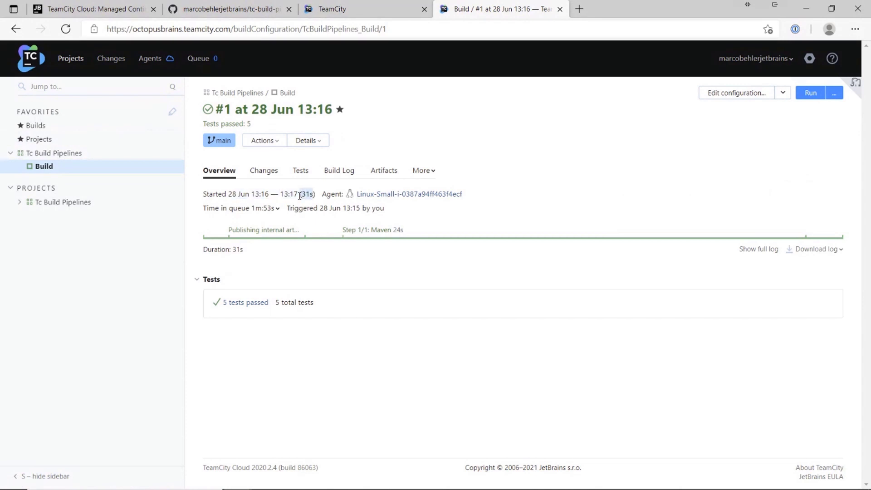
left_click_drag(386, 208, 354, 207)
left_click(387, 213)
Step: Review build #1's changes, repository revision and five passing tests, then show its Build Log
left_click(260, 171)
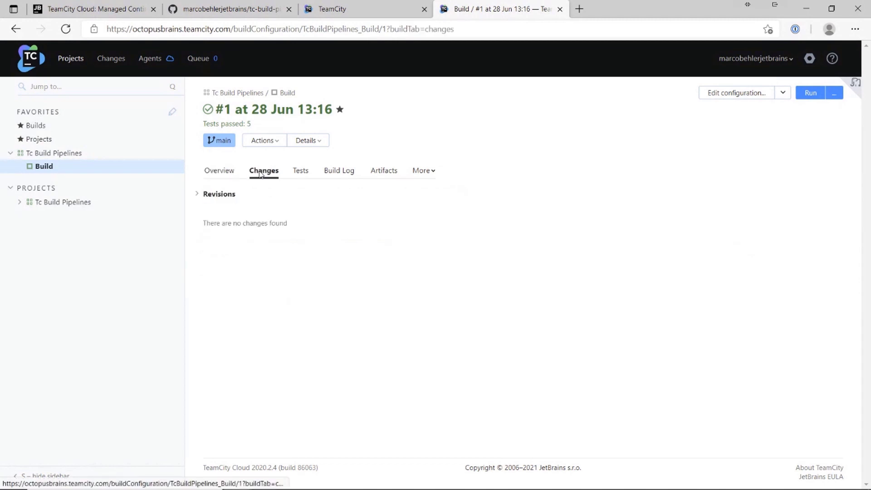
left_click(197, 195)
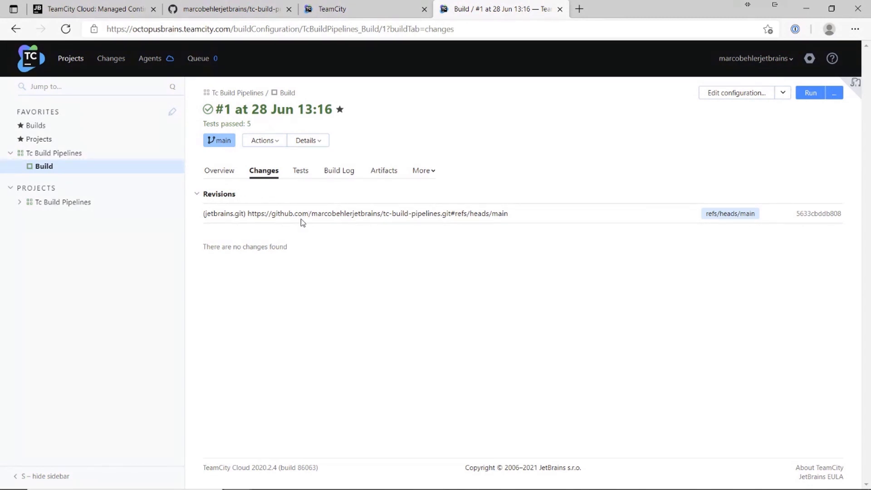
left_click(307, 175)
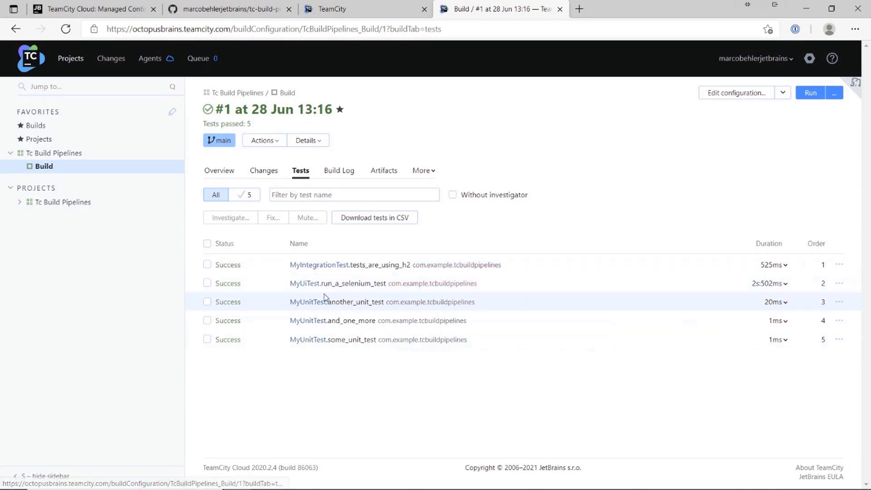
left_click(340, 172)
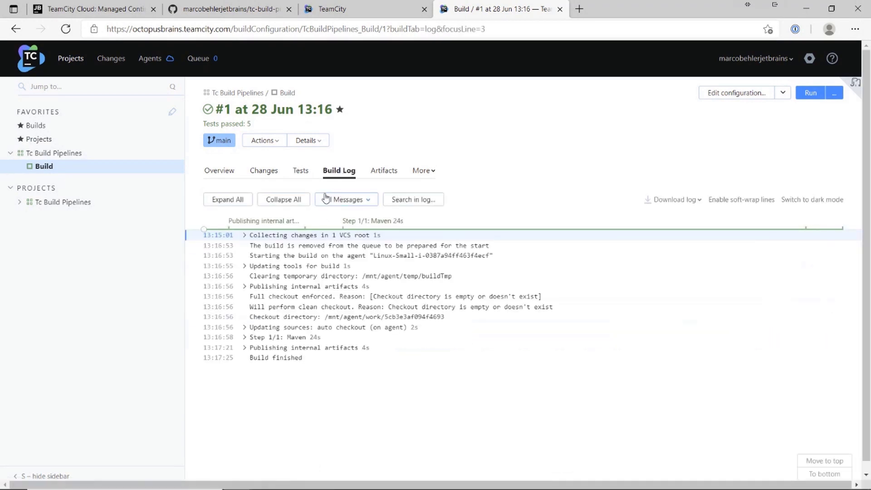
Step: Expand the Maven step's lines in build #1's log and scan through them
left_click(244, 338)
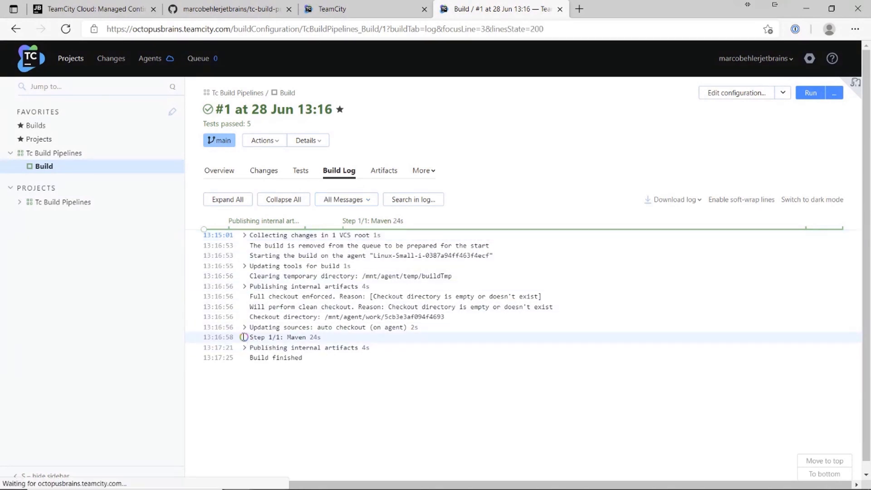
scroll(272, 350, "down", 3)
scroll(295, 351, "up", 3)
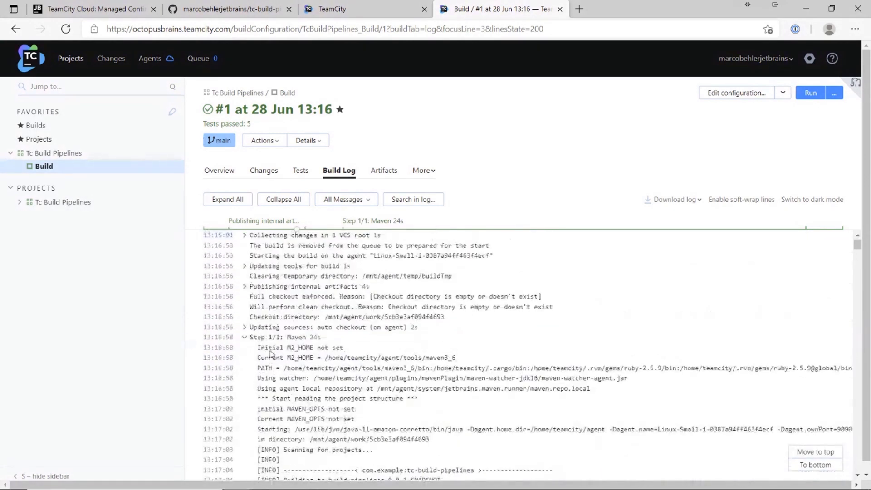
scroll(305, 346, "down", 2)
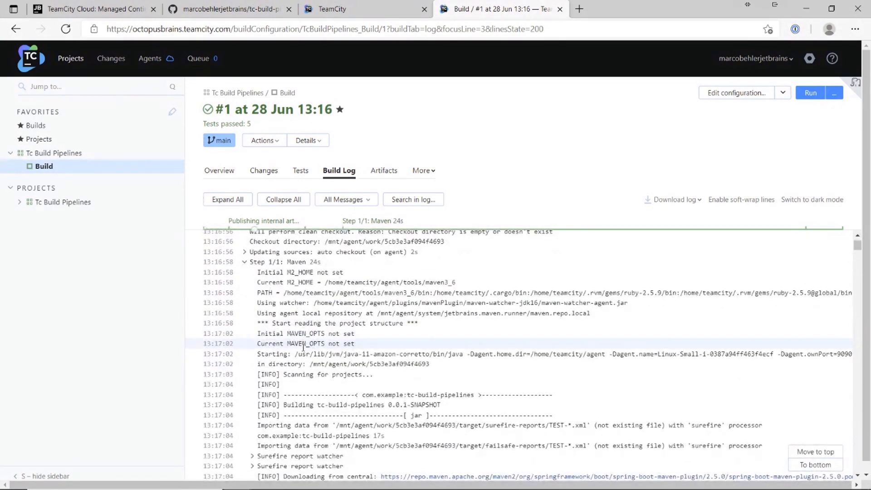
scroll(312, 342, "up", 3)
Step: Search the log for 'maven', check the download options, clear the search, and view the build's artifacts
key("ctrl+f")
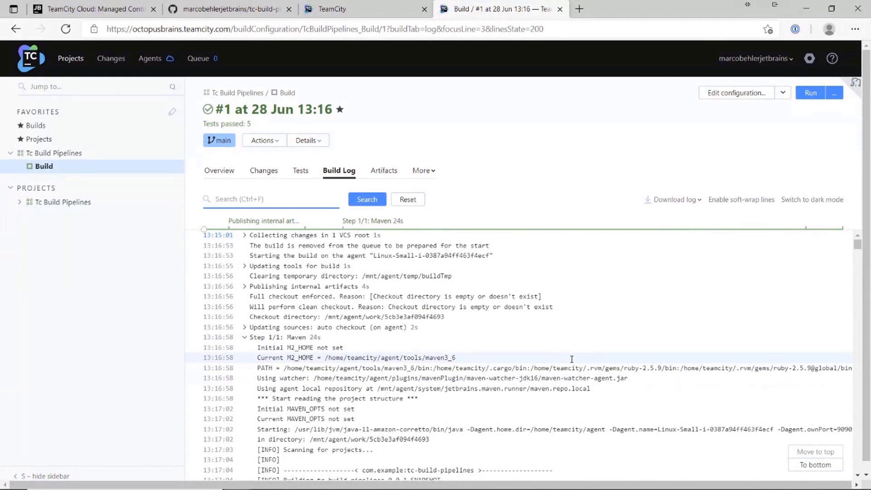
type("maven")
key("Return")
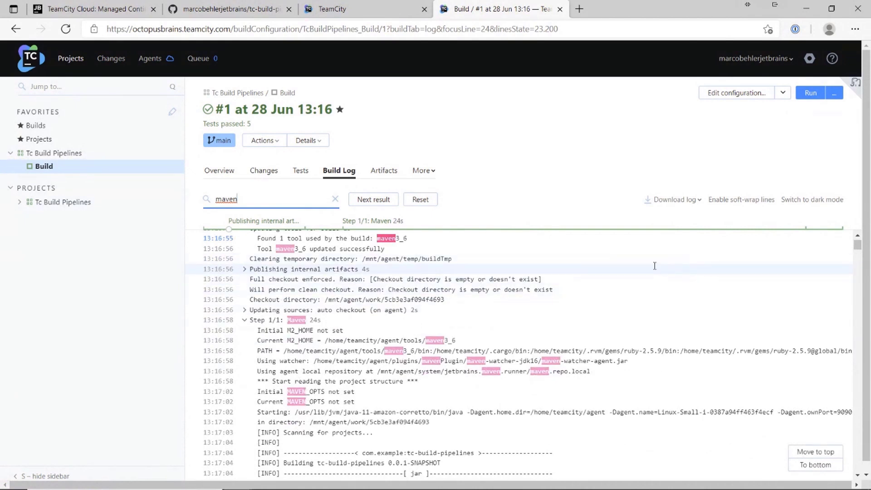
left_click(699, 201)
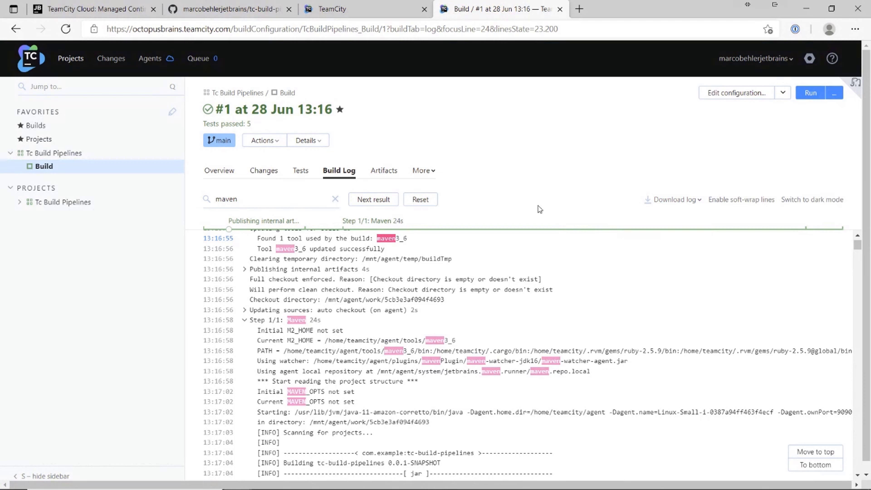
left_click(420, 200)
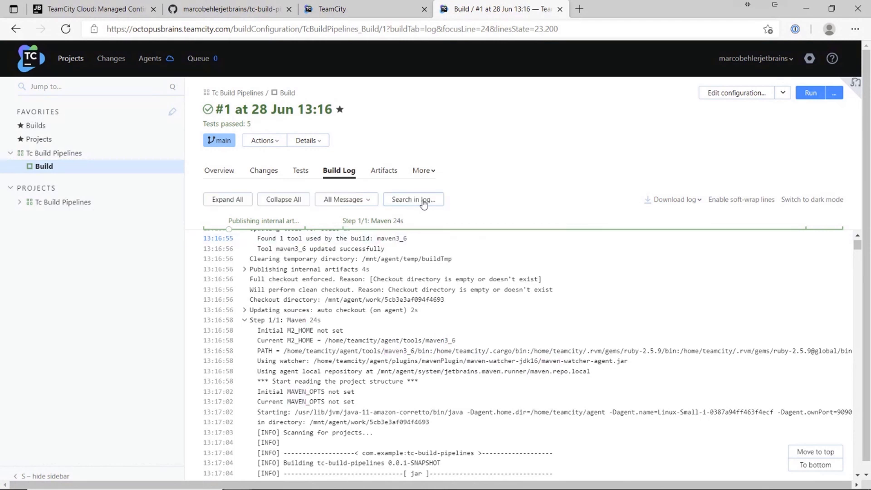
left_click(391, 174)
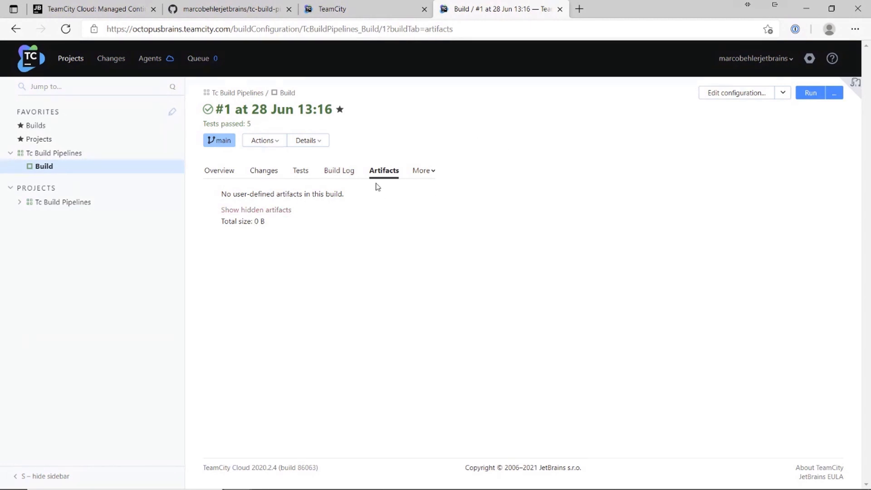
Step: Set the Build configuration's artifact paths to target/*.jar and save the General Settings
left_click(744, 94)
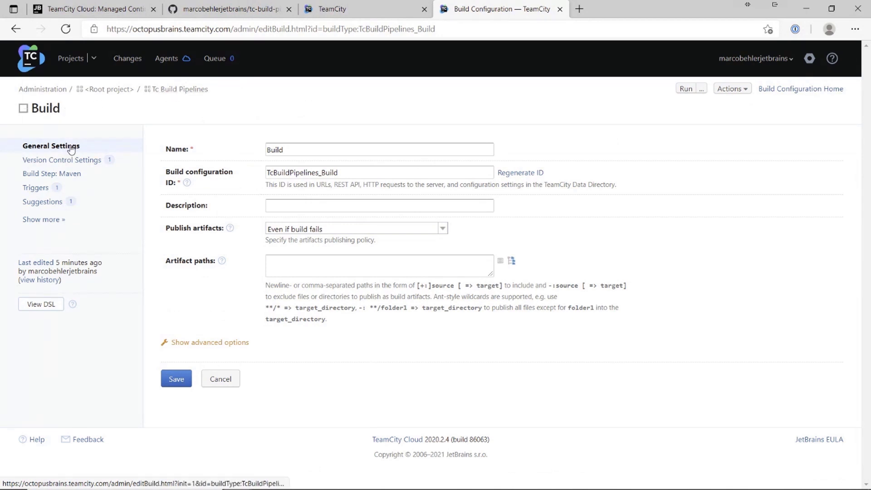
left_click(287, 263)
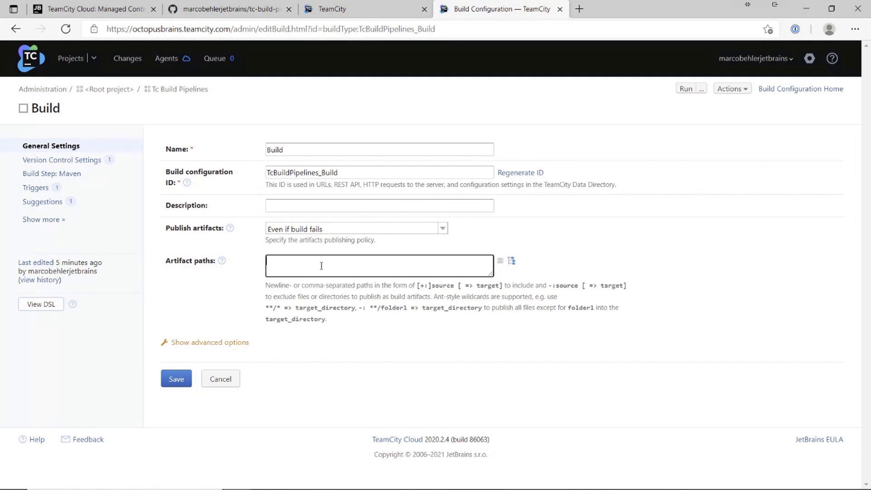
type("target/")
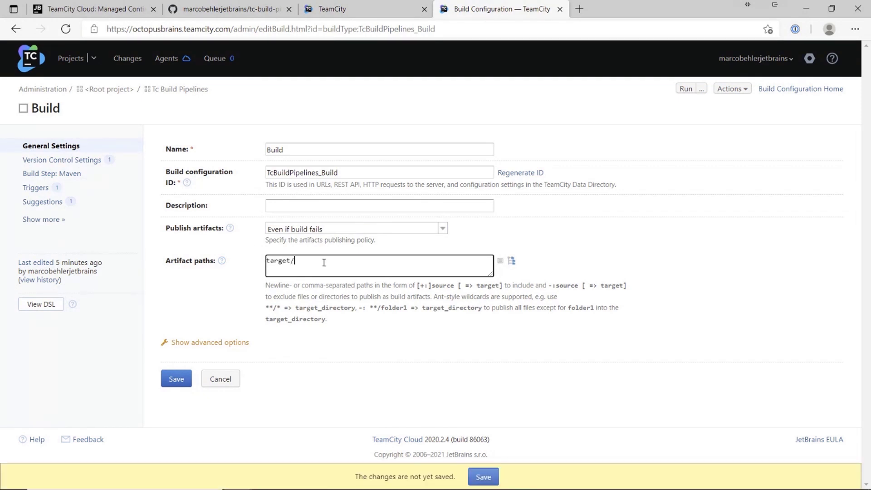
type("*.jar")
left_click(176, 379)
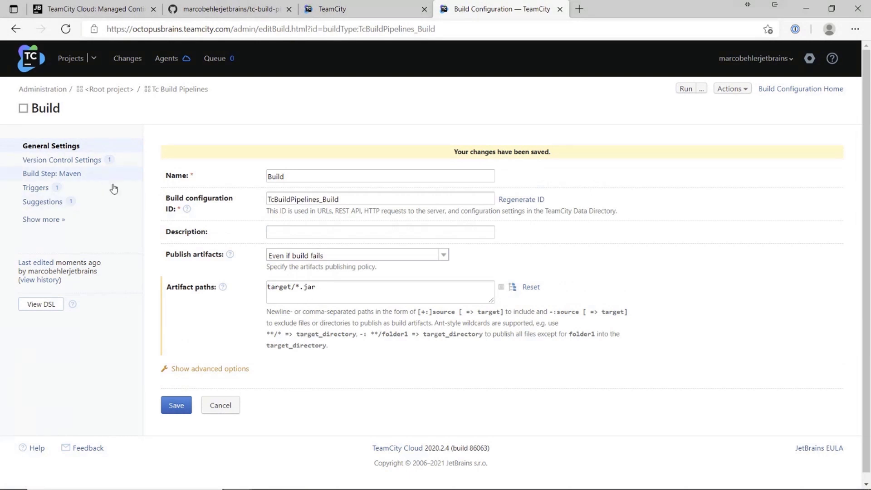
left_click(346, 287)
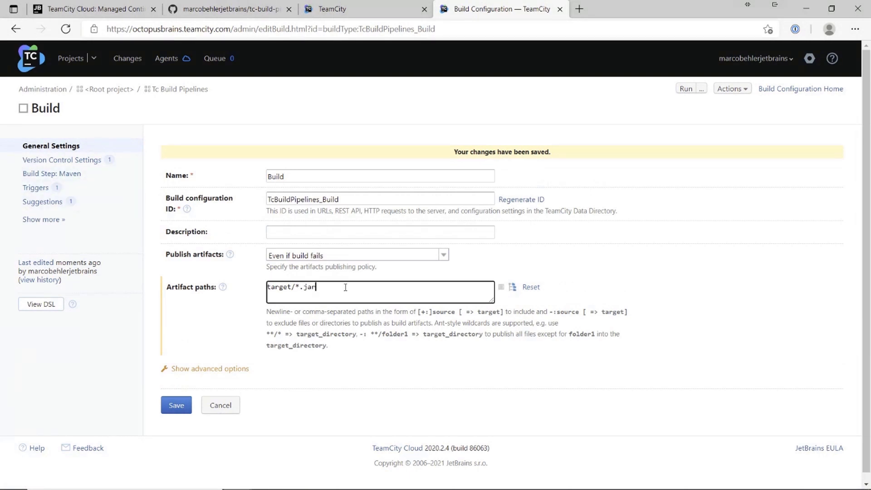
left_click(68, 176)
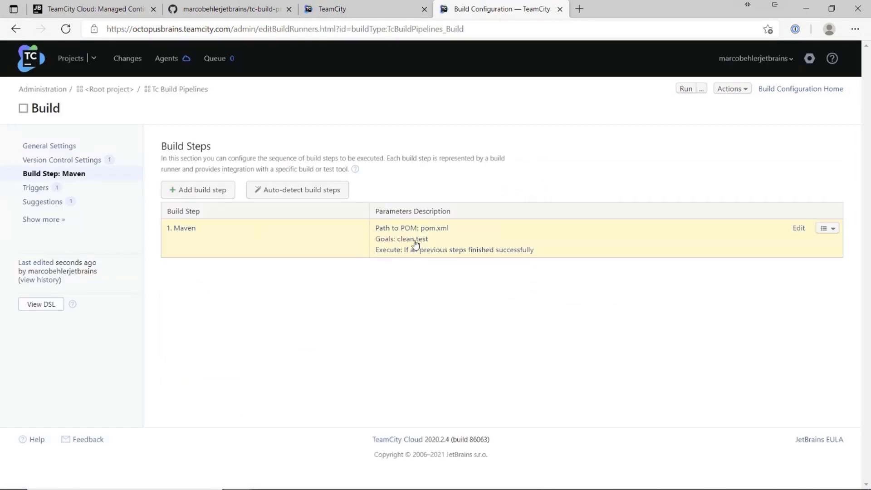
Step: Change the Maven step's goals from 'clean test' to 'clean package', save, and queue a new build
left_click(797, 229)
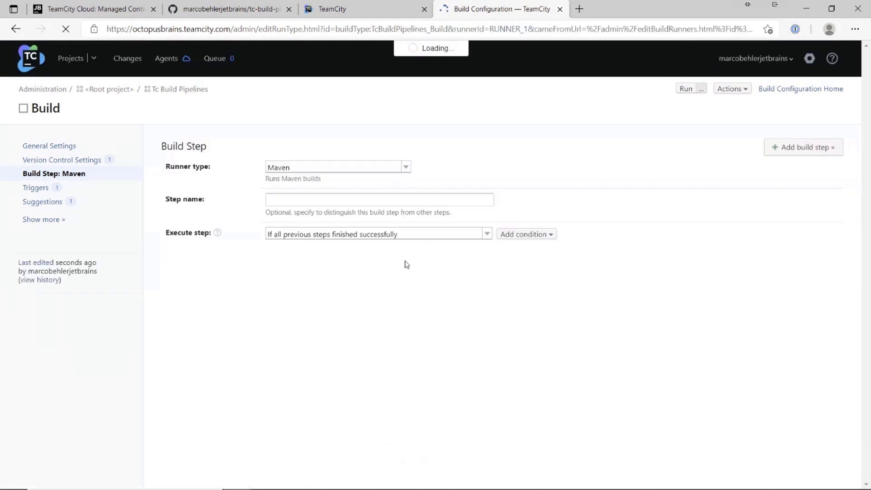
double_click(302, 253)
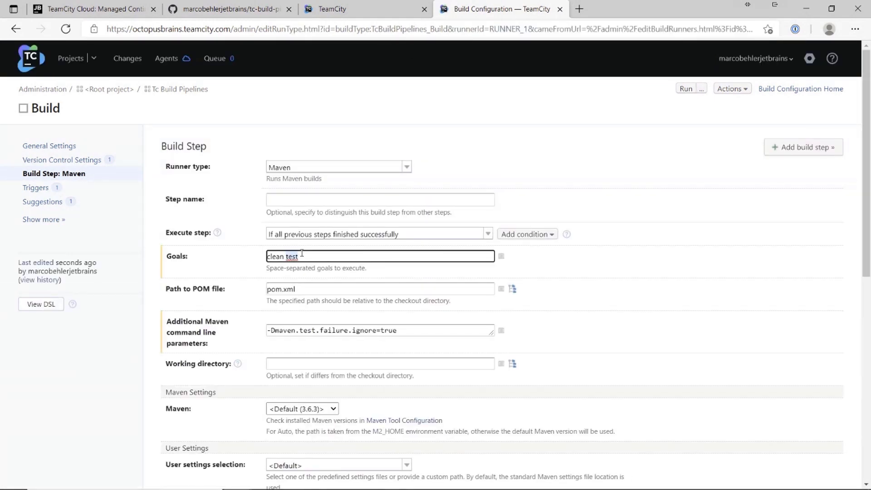
type("package")
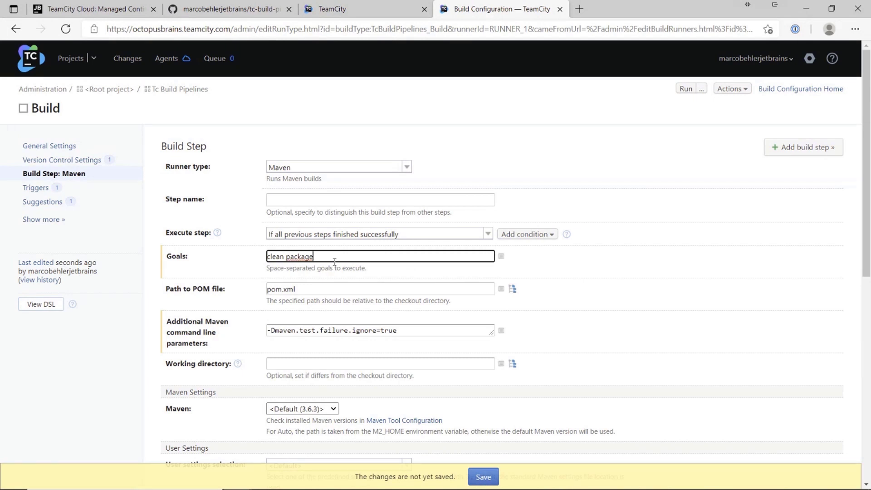
left_click(483, 476)
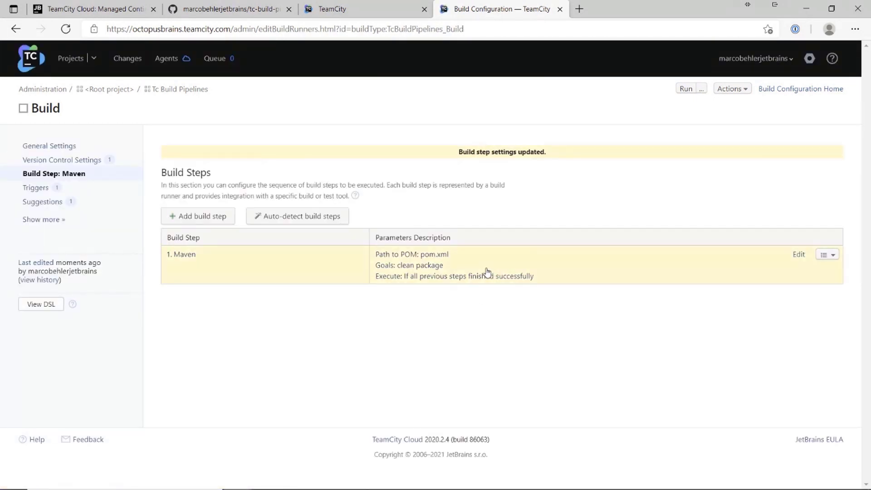
left_click(686, 90)
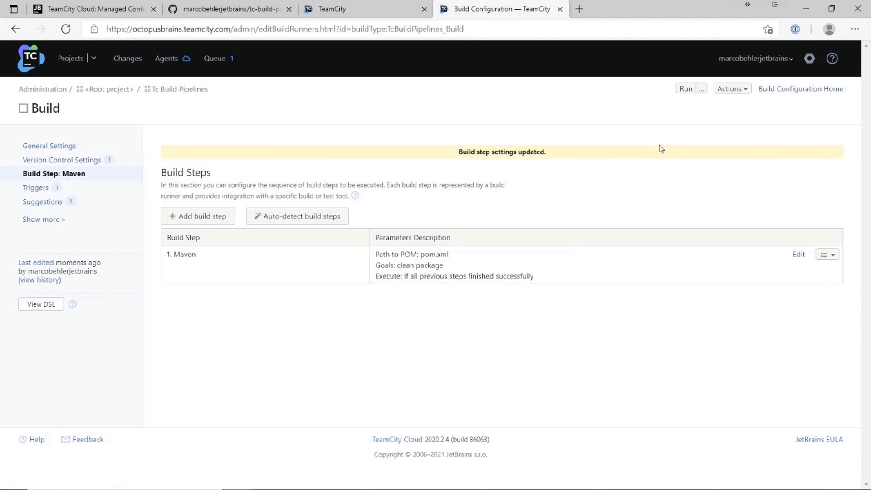
Step: Return to the Projects overview to see Build with one run waiting in the queue
left_click(75, 61)
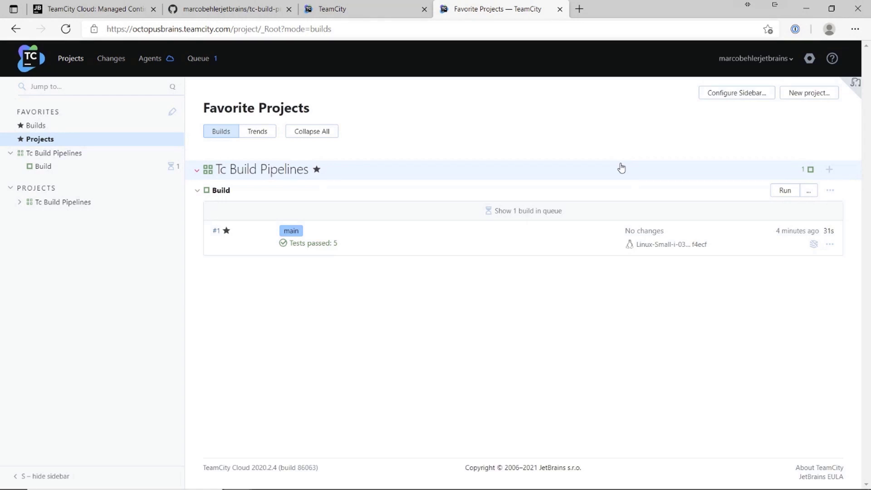
Step: Open the Tc Build Pipelines project settings and start creating a new build configuration
left_click(68, 154)
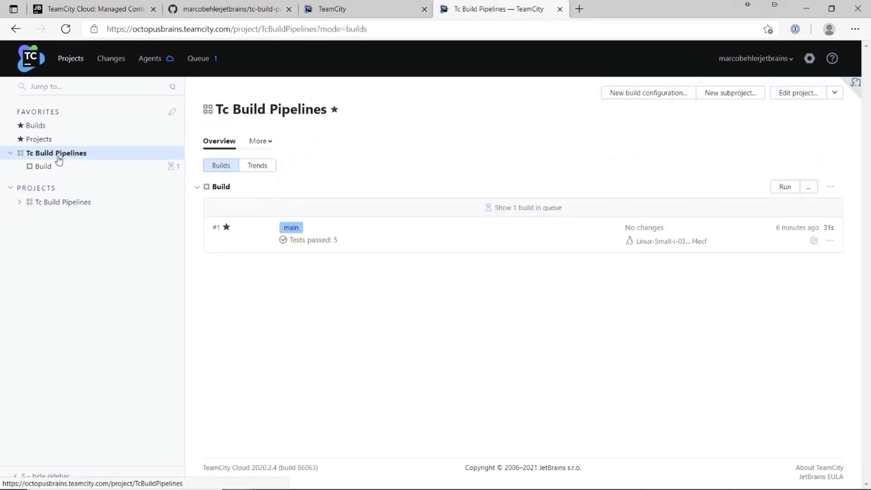
left_click(797, 92)
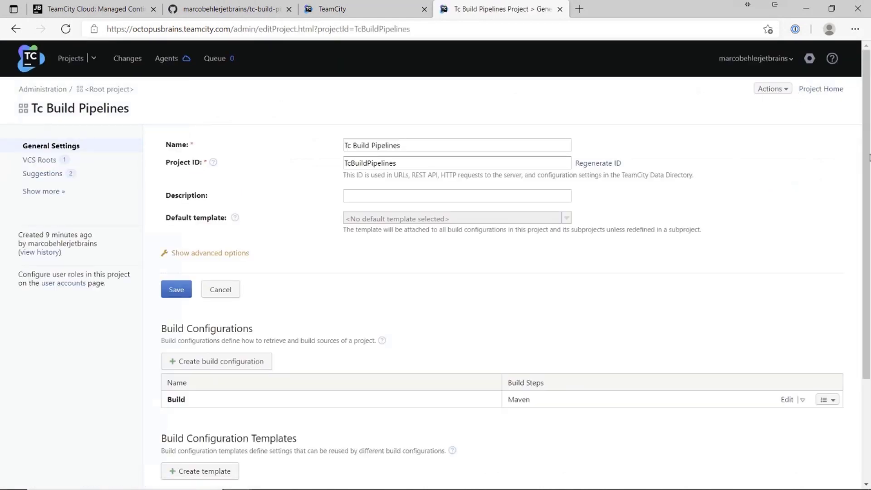
scroll(463, 216, "down", 2)
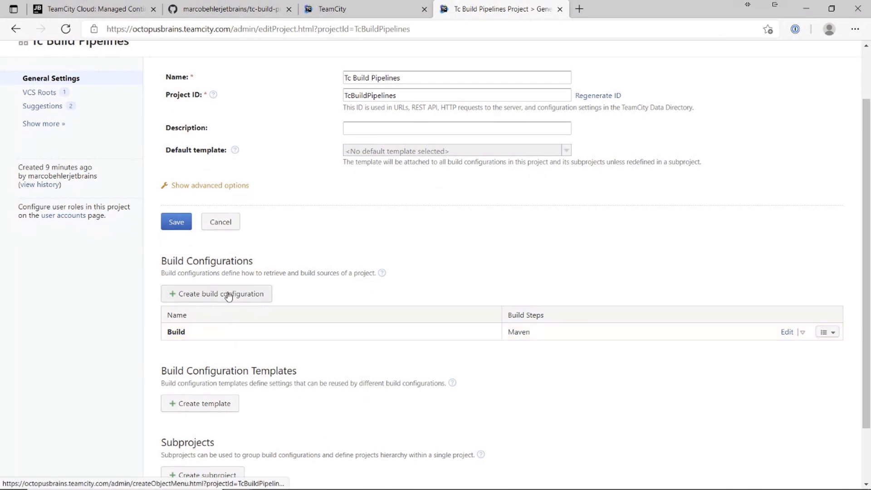
left_click(229, 295)
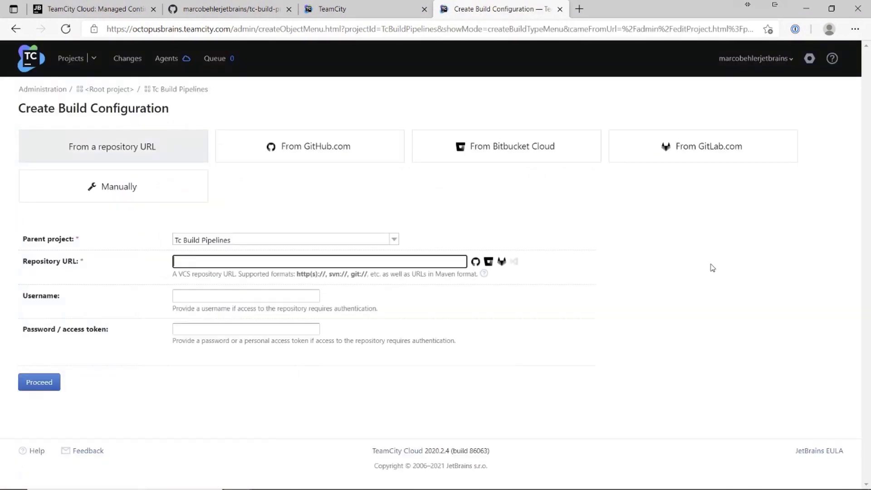
Step: Define the configuration manually, naming it 'Deploy To Dev' with build configuration type Deployment
left_click(618, 245)
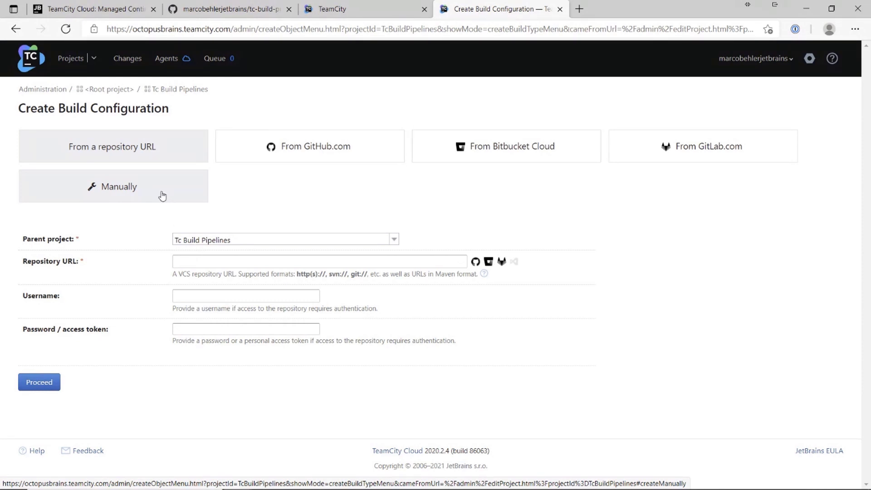
left_click(161, 194)
left_click(169, 205)
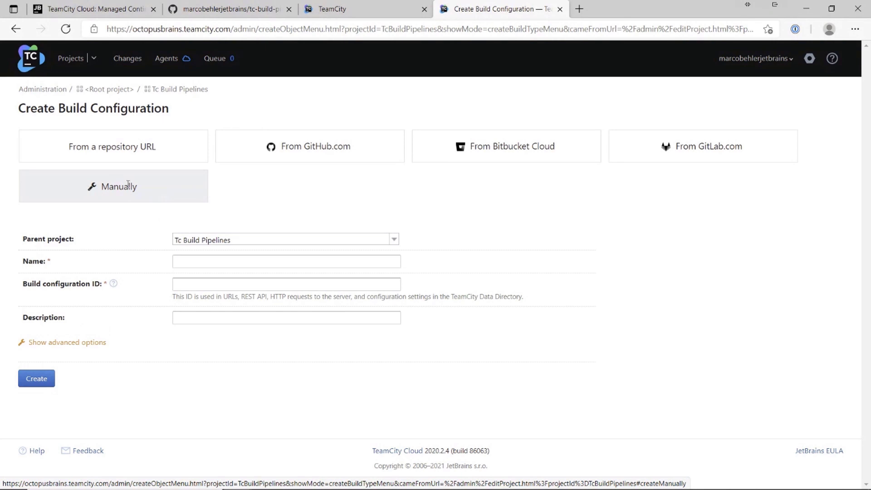
left_click(196, 259)
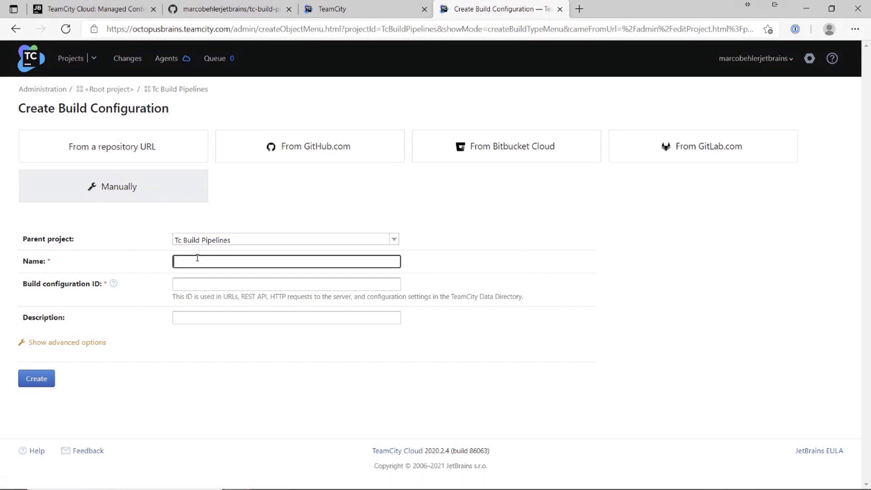
type("Deploy Top")
key("BackSpace")
type("Dev")
left_click(78, 344)
left_click(211, 342)
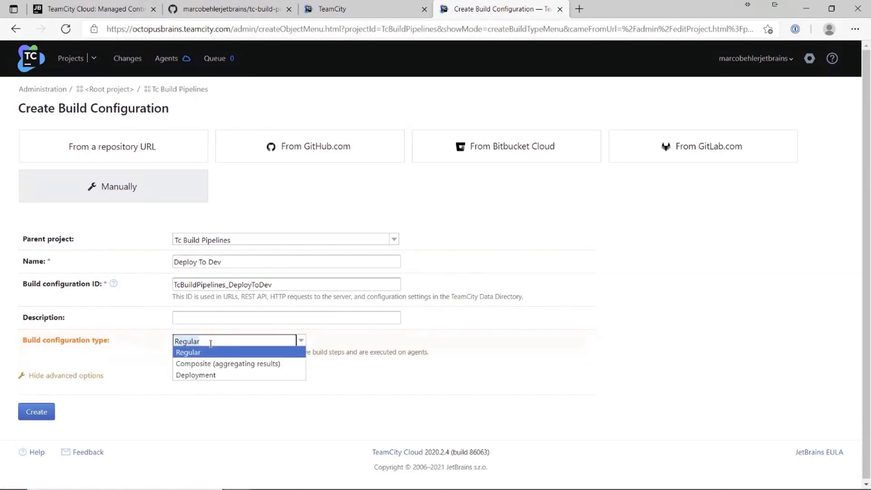
left_click(212, 376)
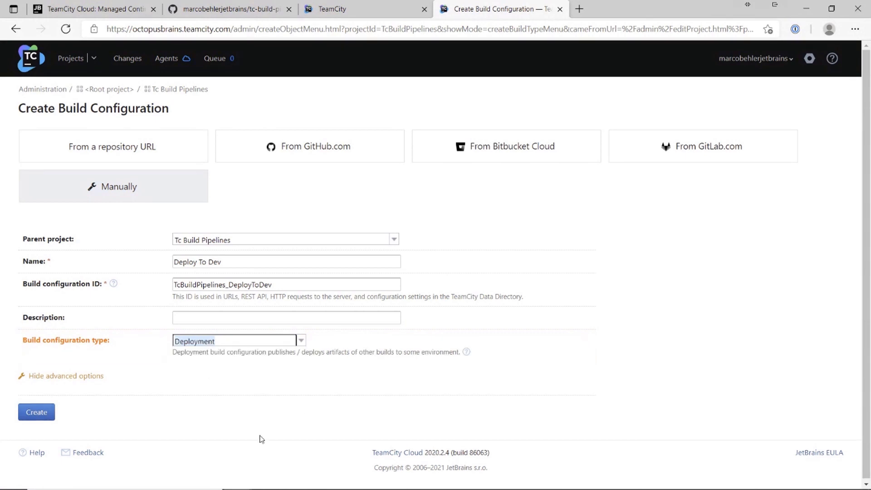
left_click(203, 400)
Step: Create the Deploy To Dev configuration and expand every settings section in the sidebar
left_click(36, 414)
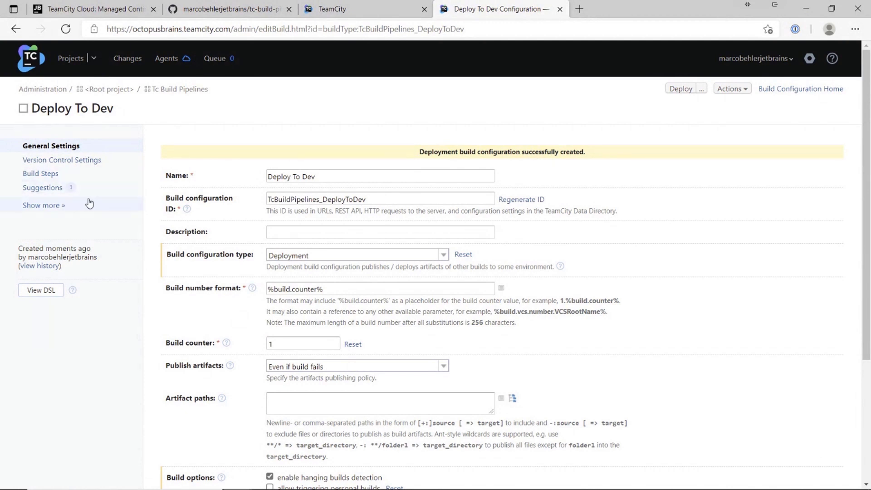
left_click(44, 206)
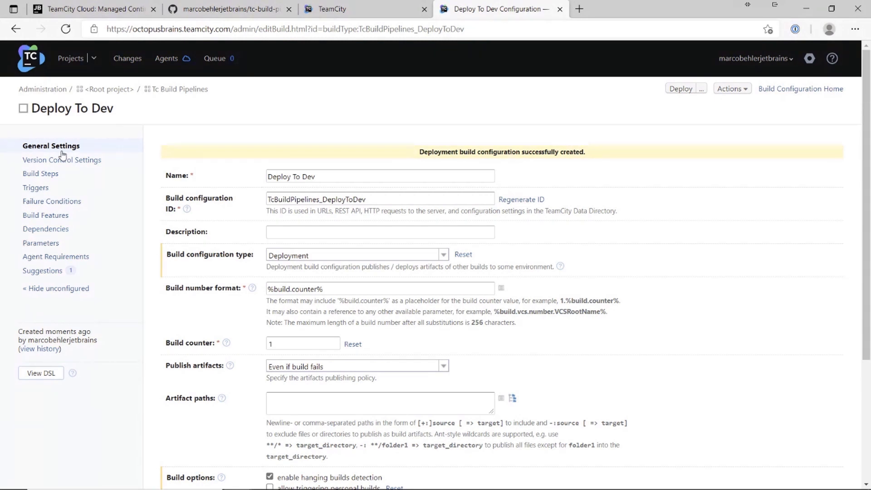
Step: Attach the existing GitHub tc-build-pipelines VCS root to Deploy To Dev
left_click(89, 162)
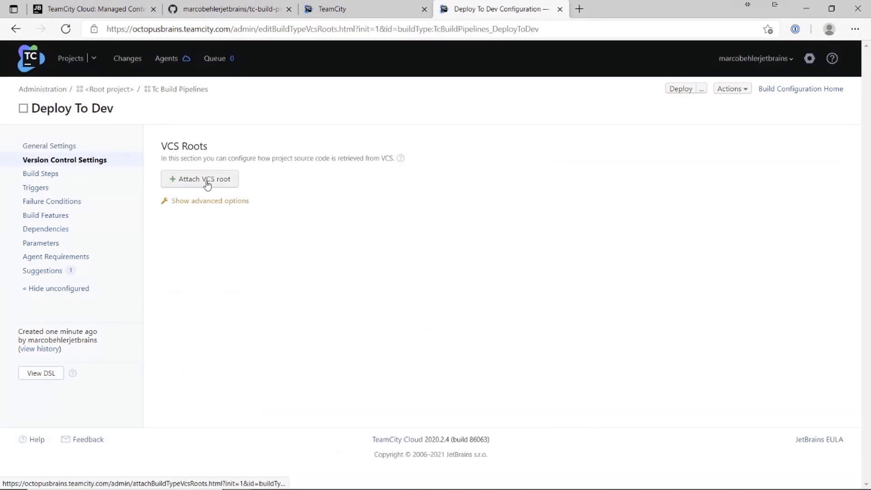
left_click(207, 183)
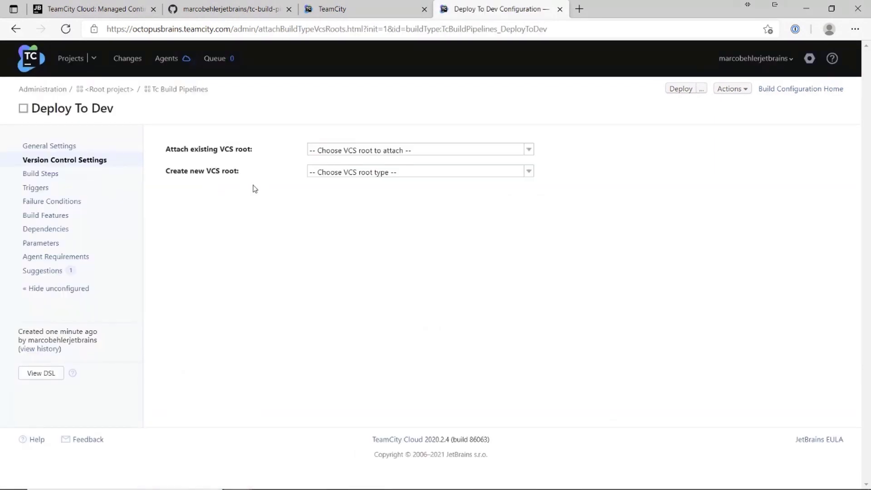
left_click(434, 154)
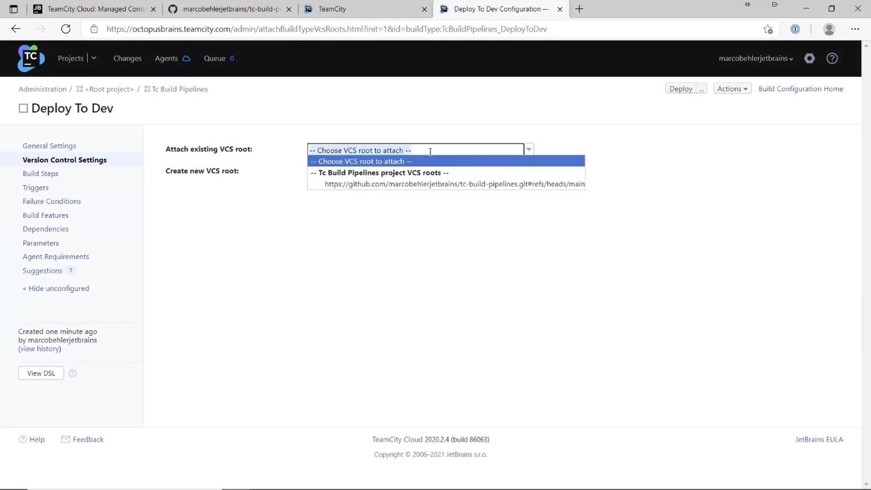
left_click(442, 184)
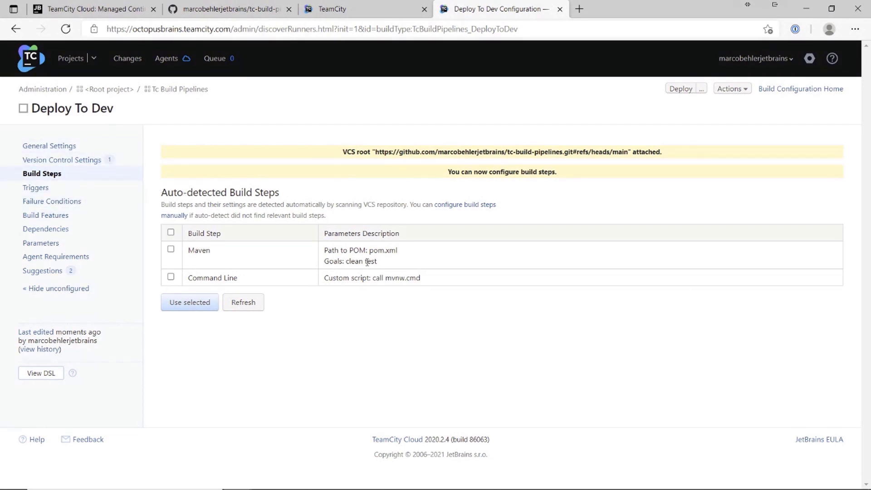
left_click_drag(398, 253, 361, 250)
left_click(362, 249)
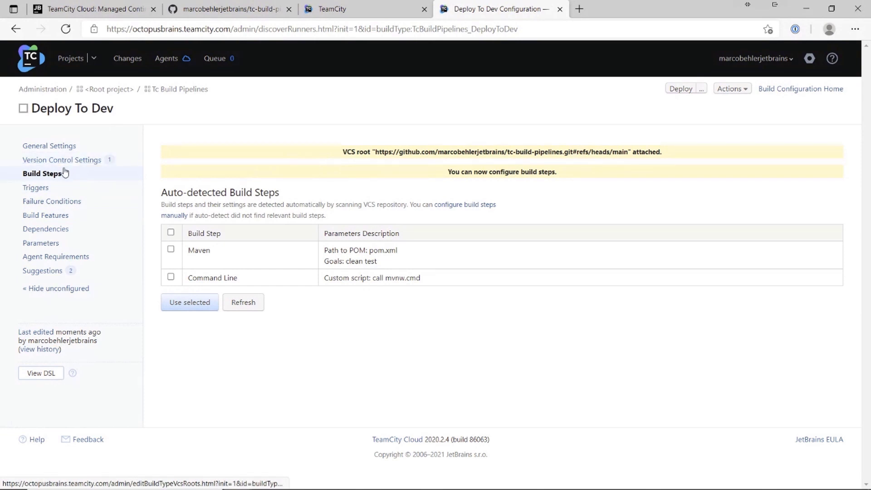
Step: Add and save a VCS Trigger keeping the default branch filter +:*
left_click(41, 190)
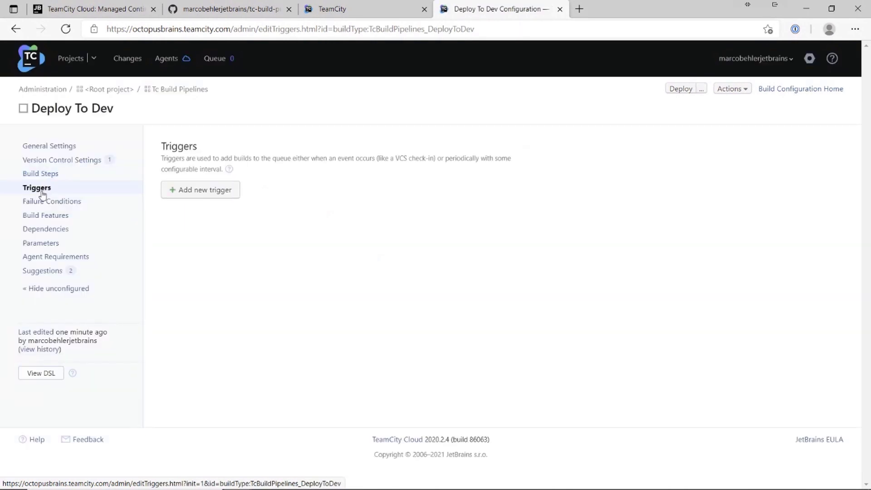
left_click(195, 190)
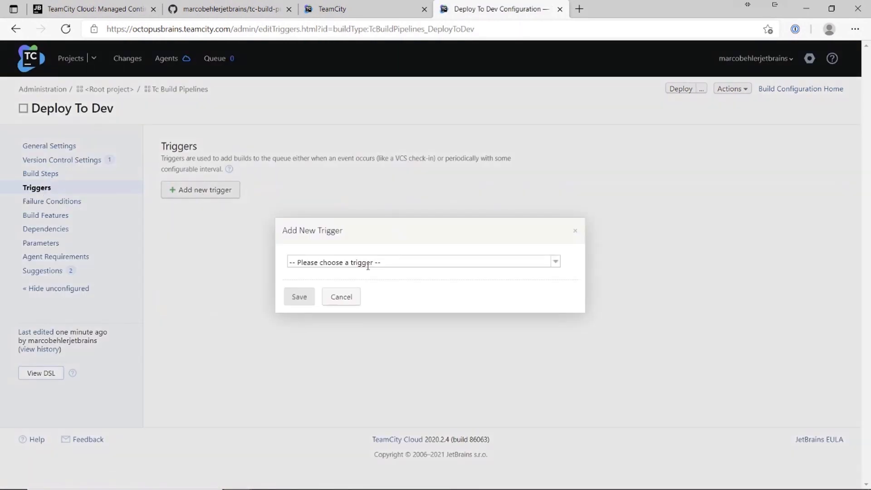
left_click(389, 258)
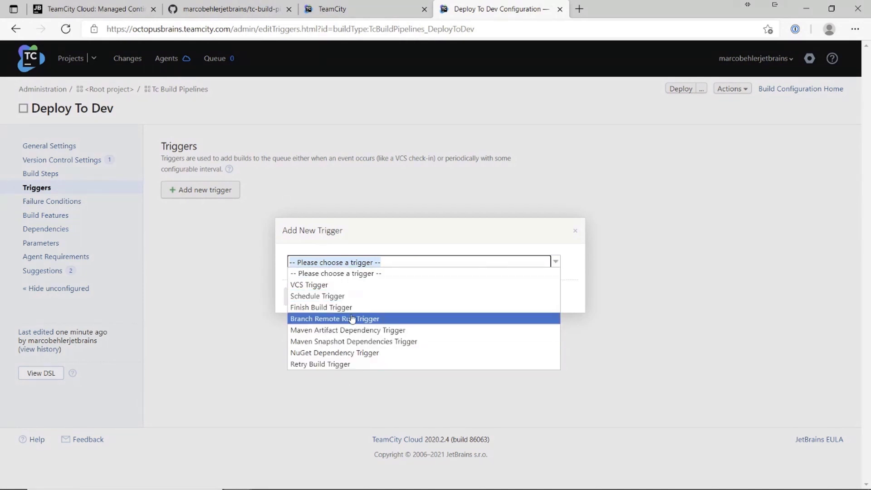
left_click(303, 286)
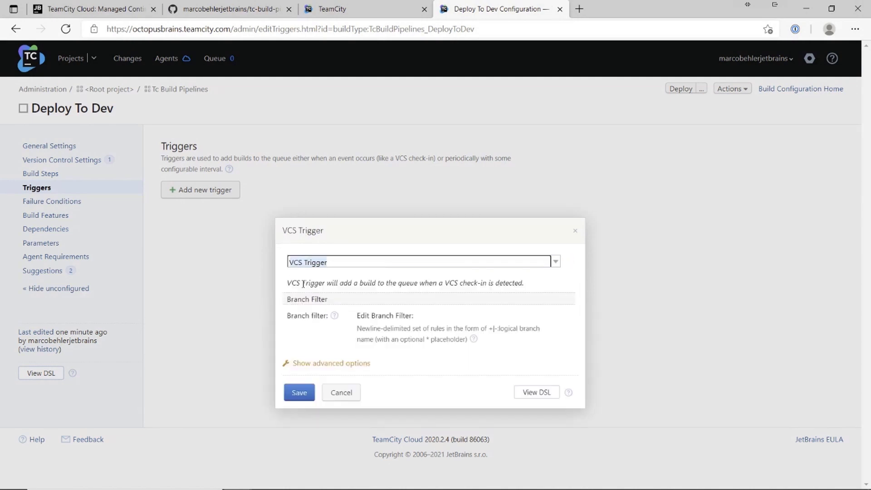
left_click(383, 287)
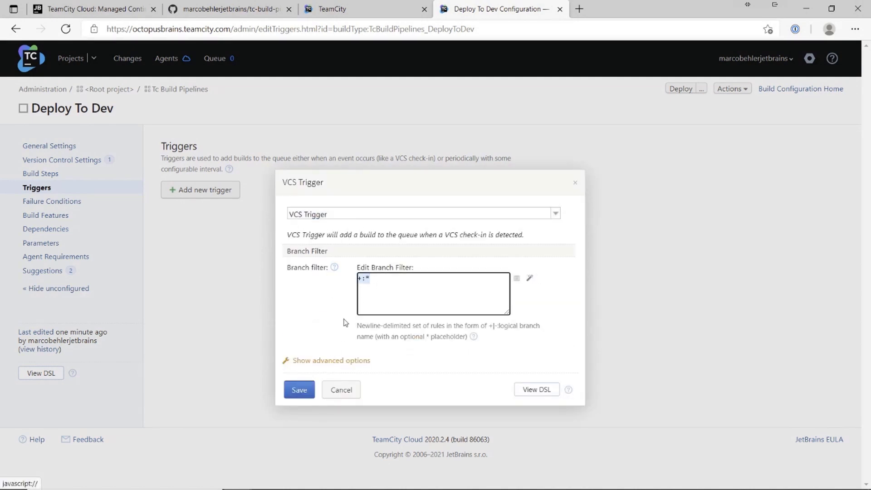
left_click(300, 395)
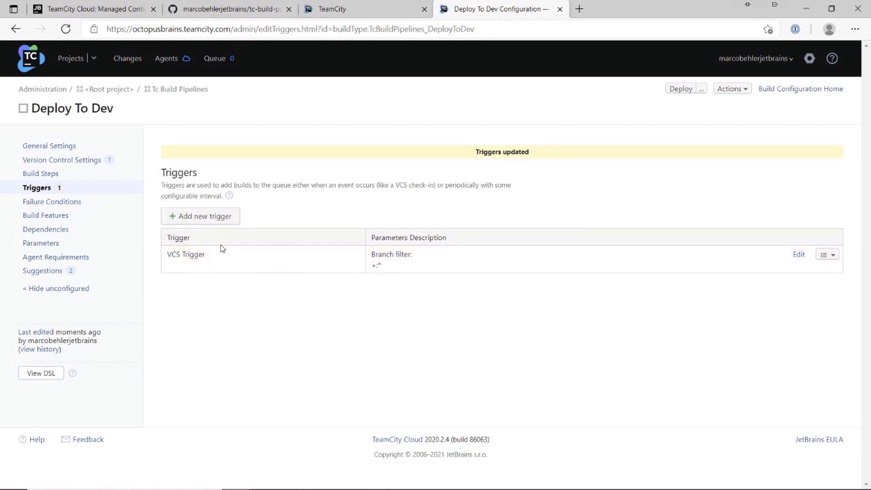
Step: Add a new build step and scroll the runner type list to the OctopusDeploy entries
left_click(49, 177)
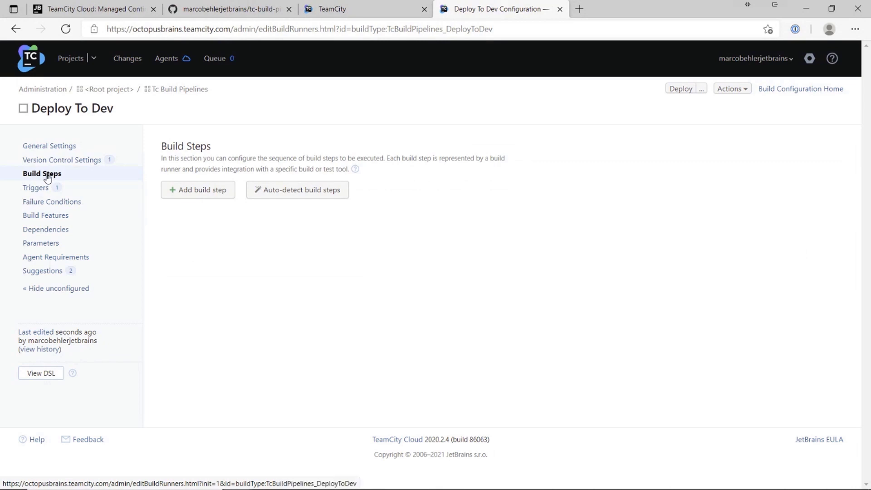
left_click(201, 193)
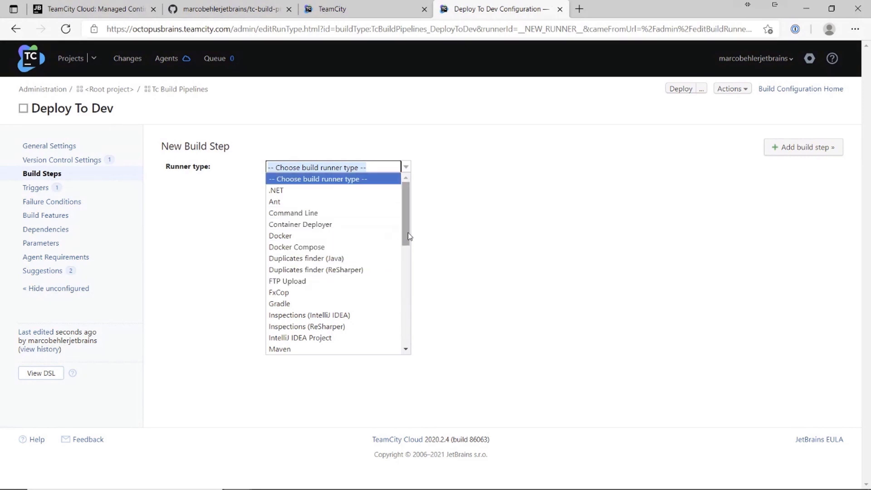
scroll(345, 213, "down", 2)
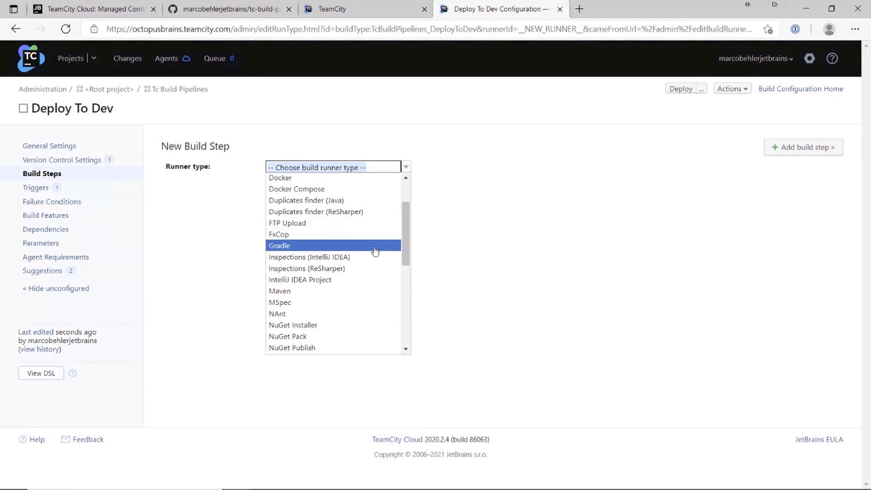
scroll(408, 251, "down", 3)
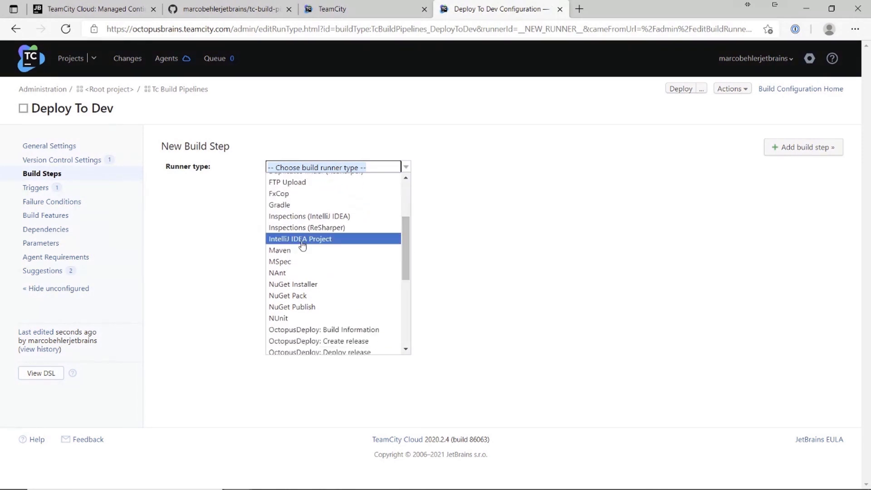
scroll(336, 269, "down", 1)
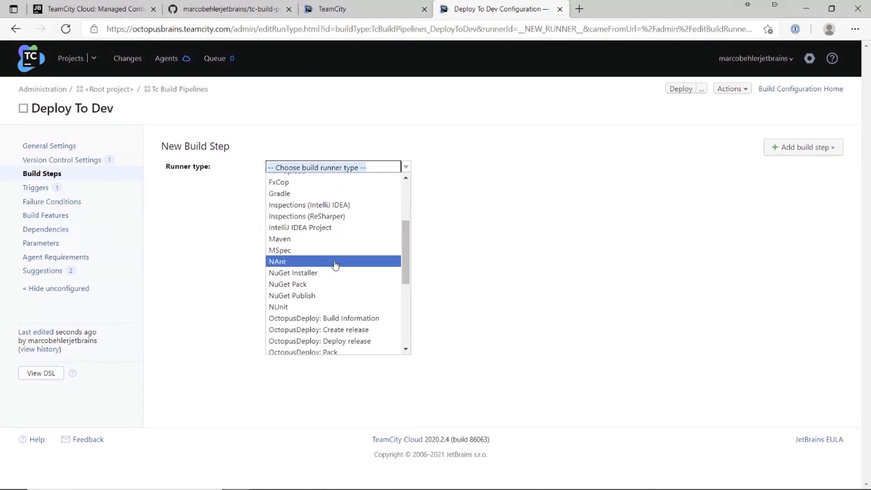
scroll(335, 261, "down", 5)
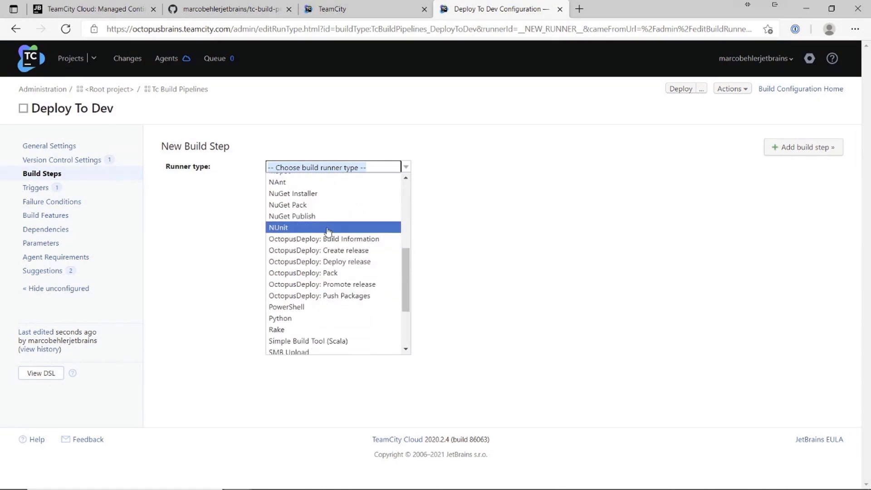
scroll(345, 305, "down", 1)
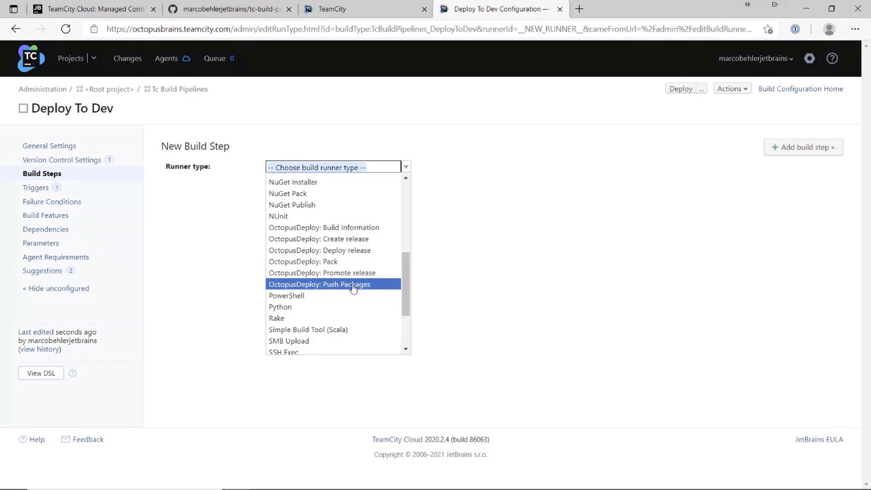
scroll(349, 286, "down", 1)
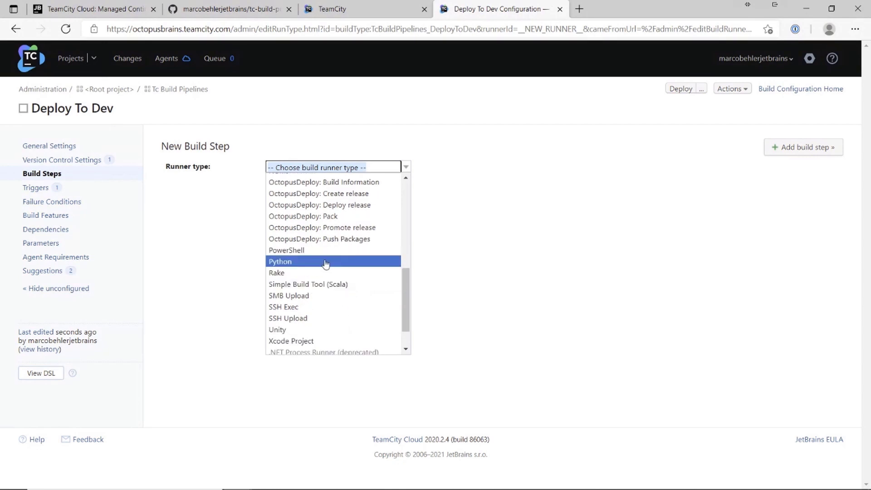
scroll(326, 264, "down", 1)
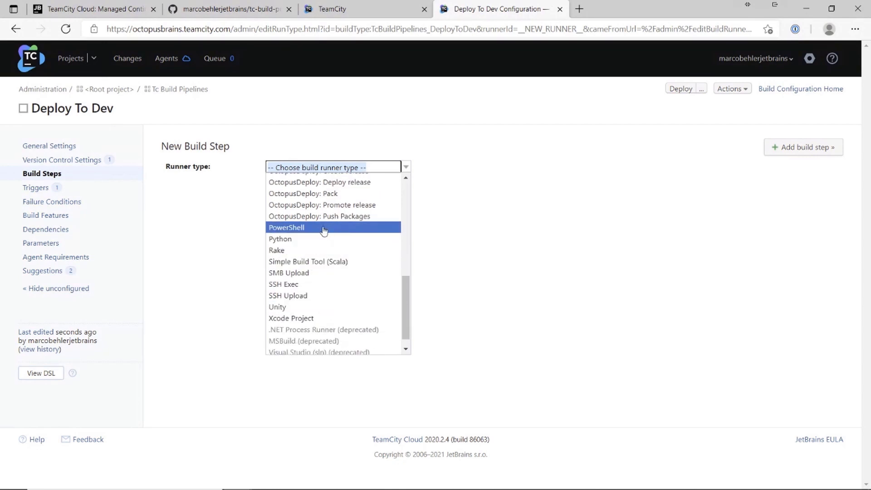
scroll(337, 309, "up", 2)
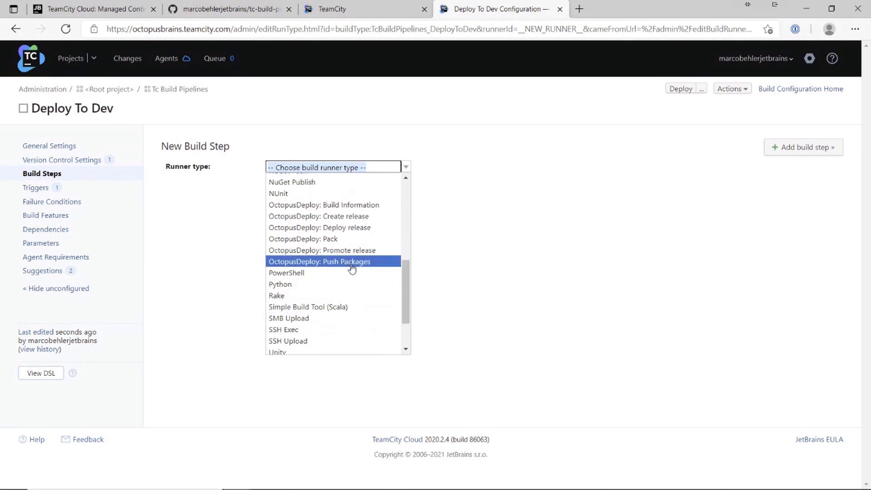
left_click(349, 264)
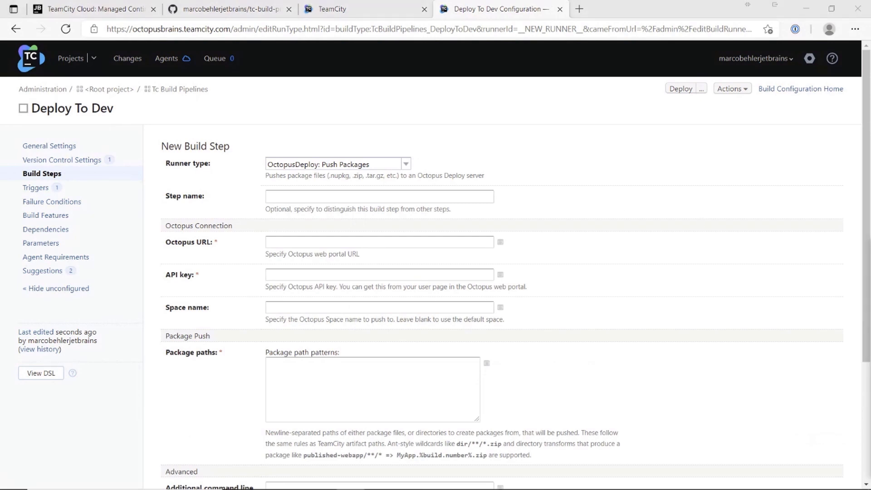
left_click(314, 245)
type("https://webinar.octopus.app")
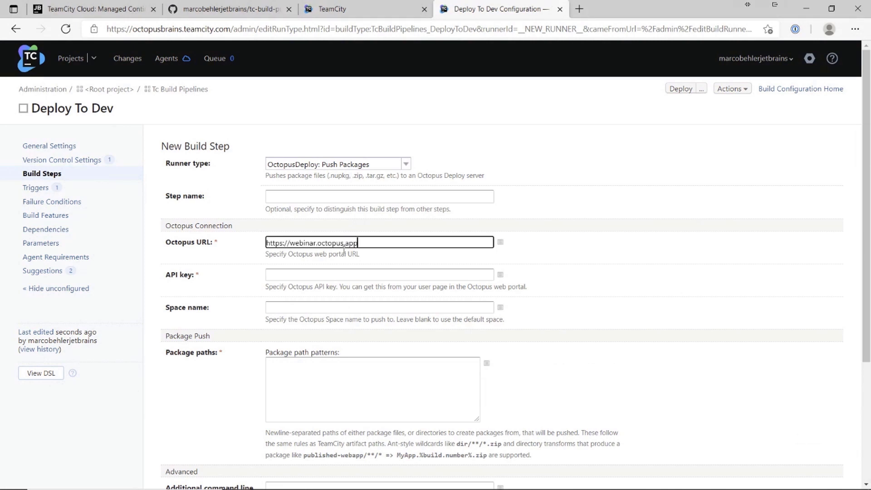
scroll(435, 234, "down", 2)
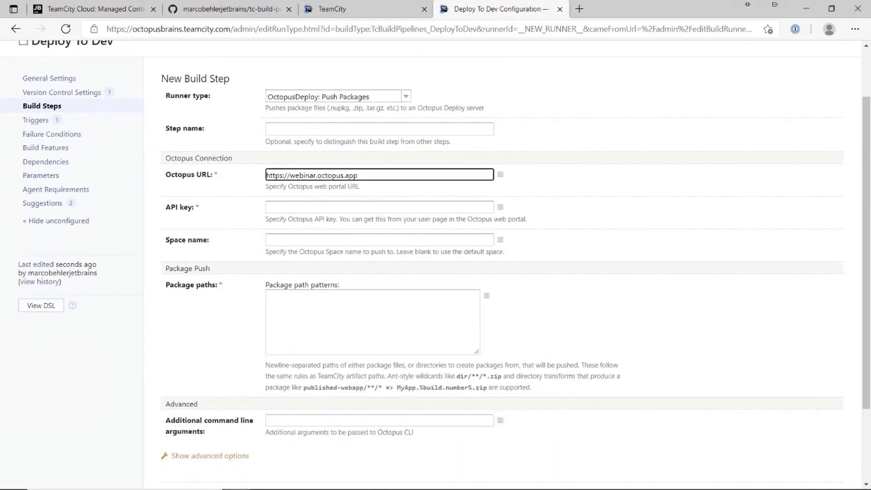
left_click(291, 205)
key("ctrl+v")
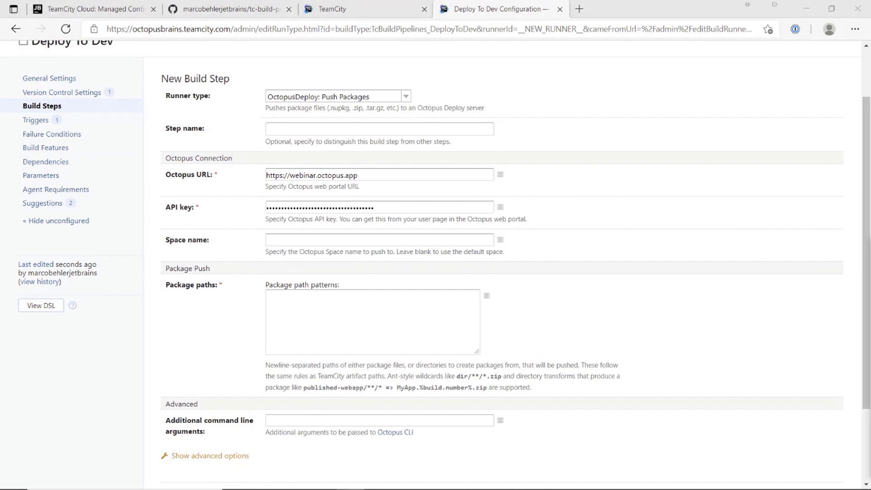
left_click(314, 242)
type("TeamCity")
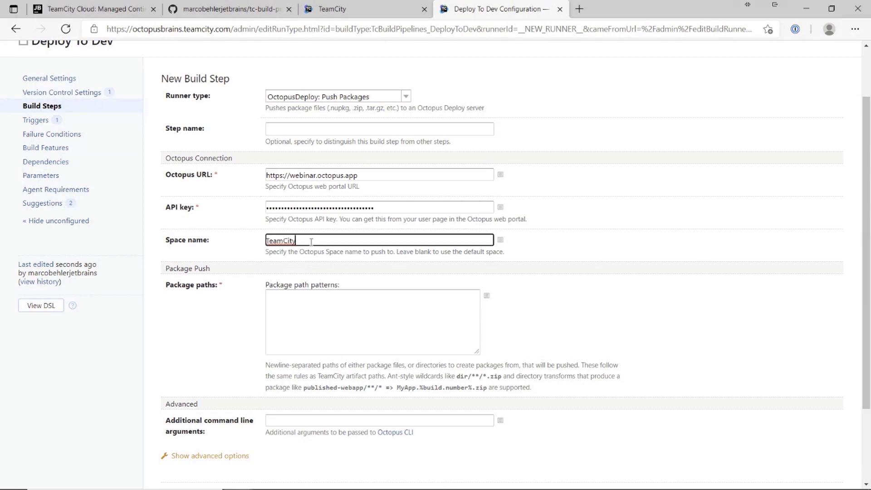
left_click(368, 313)
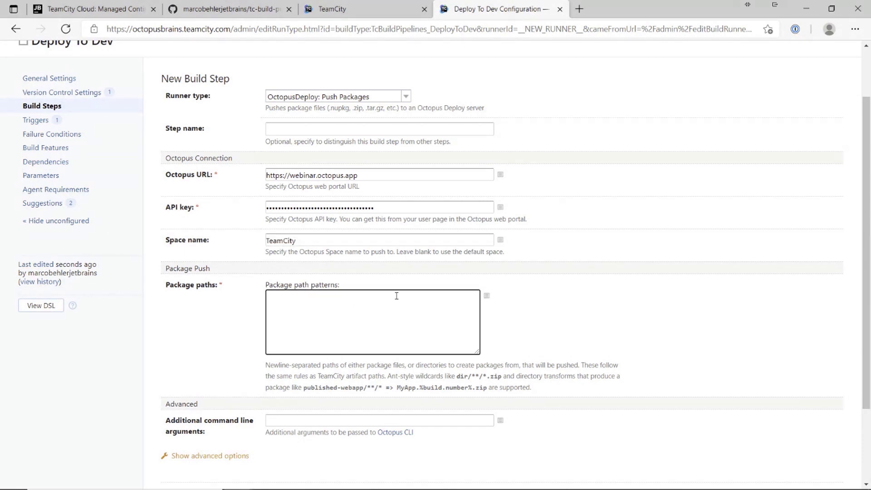
type("*.jar")
scroll(457, 305, "down", 2)
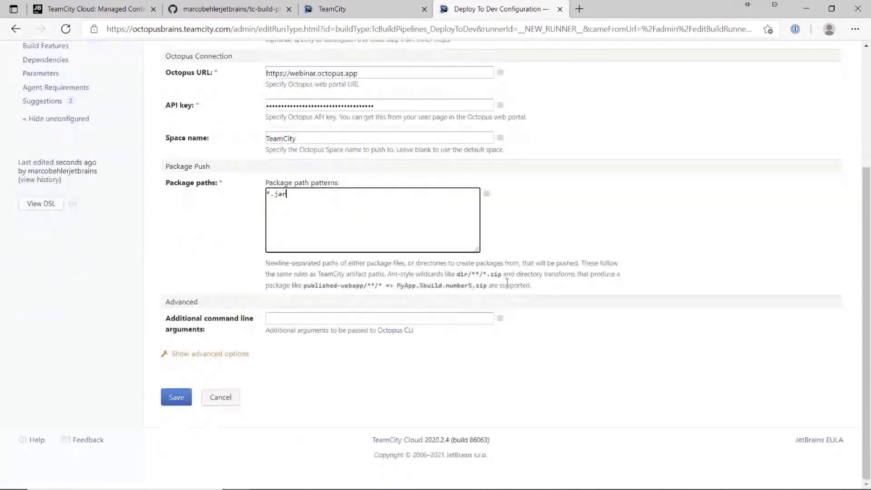
Step: Set the step's Overwrite Mode to Overwrite Existing and save the Push Packages step
left_click(209, 354)
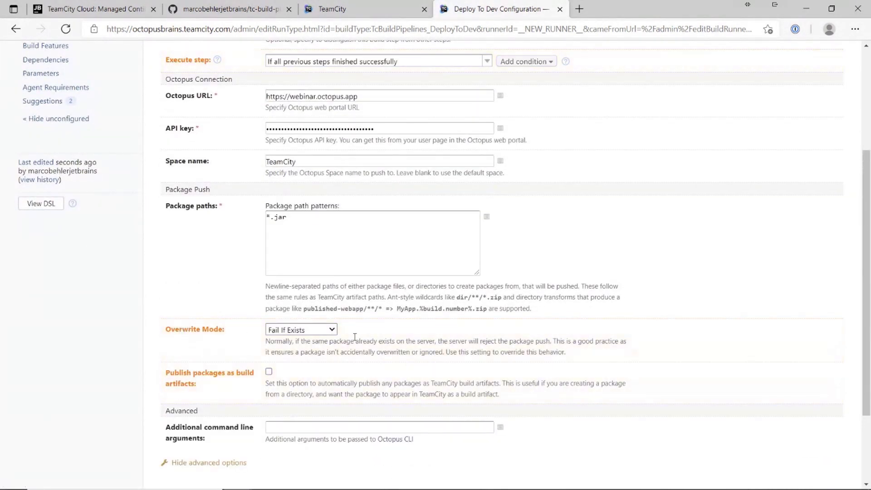
left_click(308, 334)
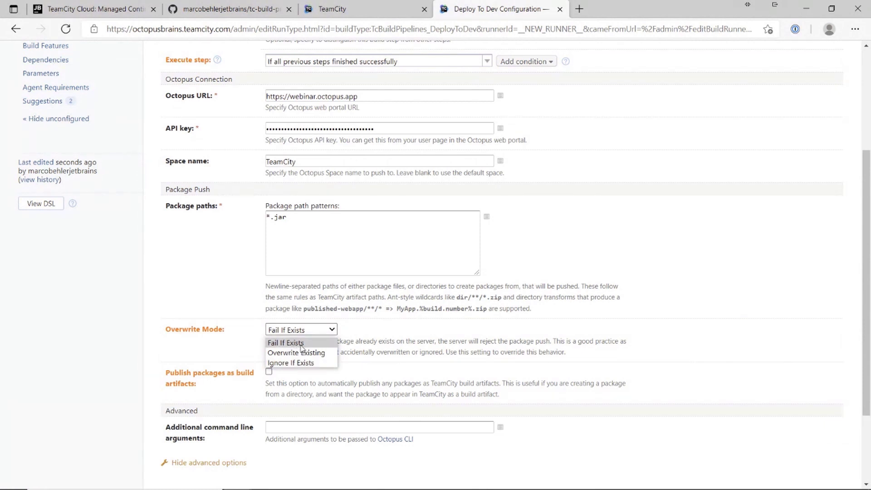
left_click(313, 354)
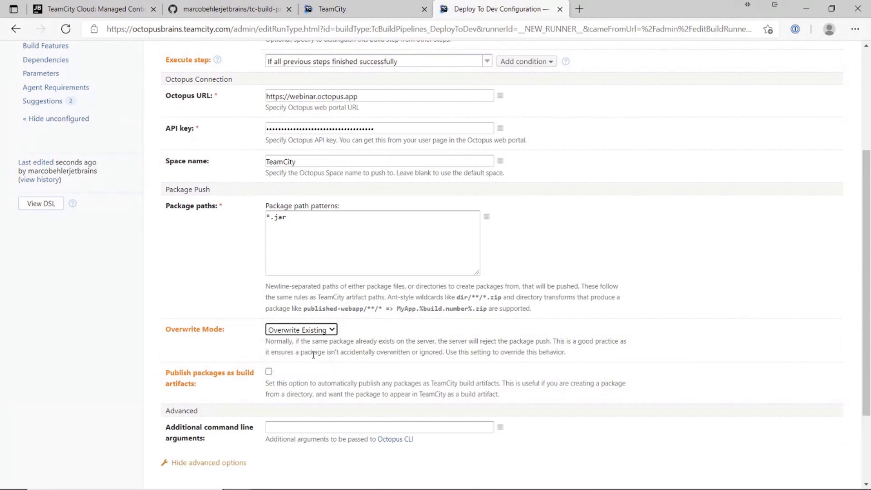
scroll(405, 364, "down", 3)
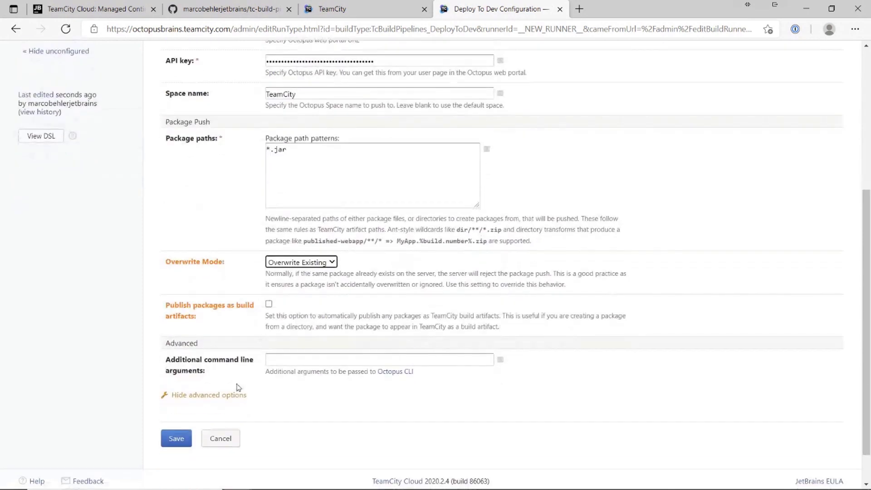
left_click(178, 439)
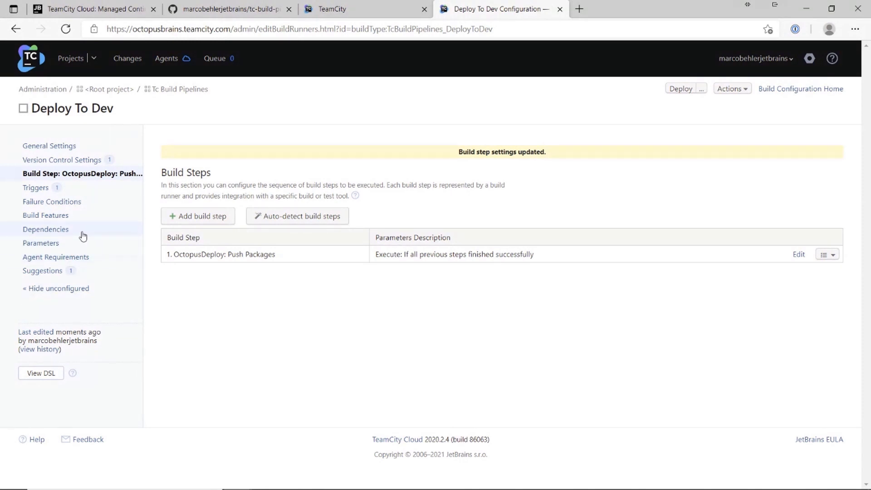
Step: Open the Dependencies page of Deploy To Dev's configuration settings
left_click(48, 231)
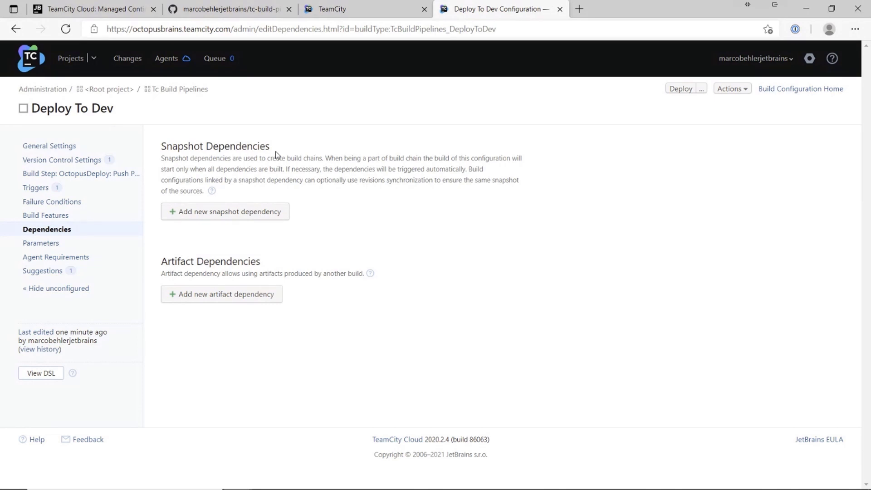
left_click_drag(269, 146, 198, 157)
left_click(205, 150)
Step: Add a snapshot dependency on Tc Build Pipelines' Build configuration with default options
left_click(236, 214)
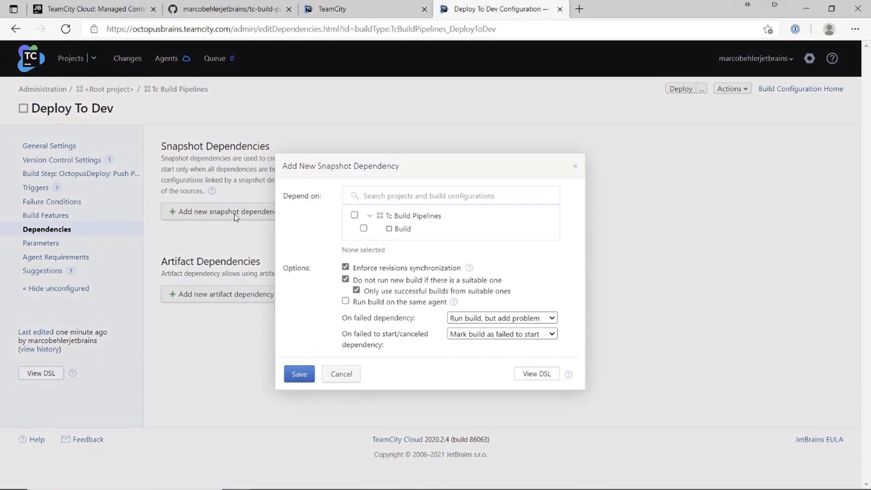
left_click(401, 229)
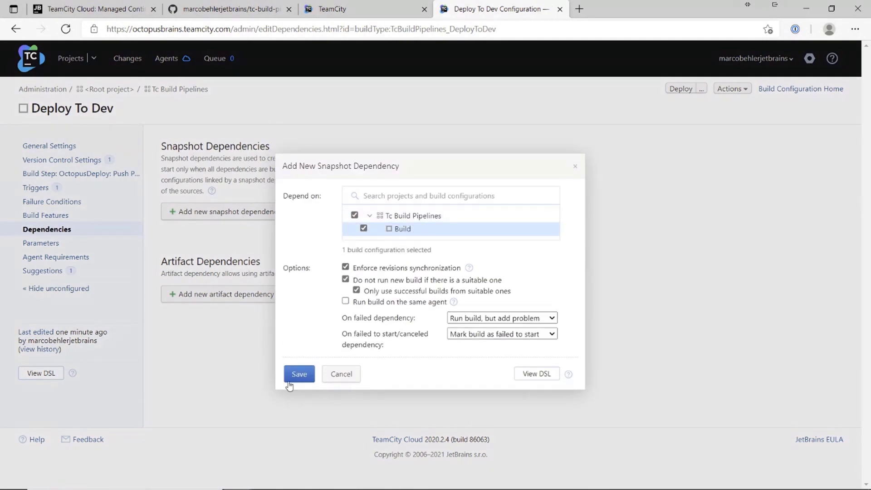
left_click(298, 374)
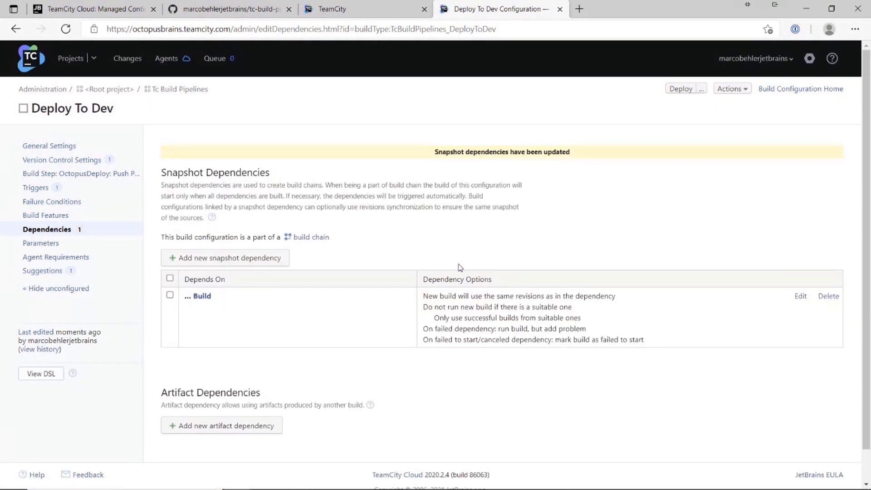
scroll(460, 268, "down", 1)
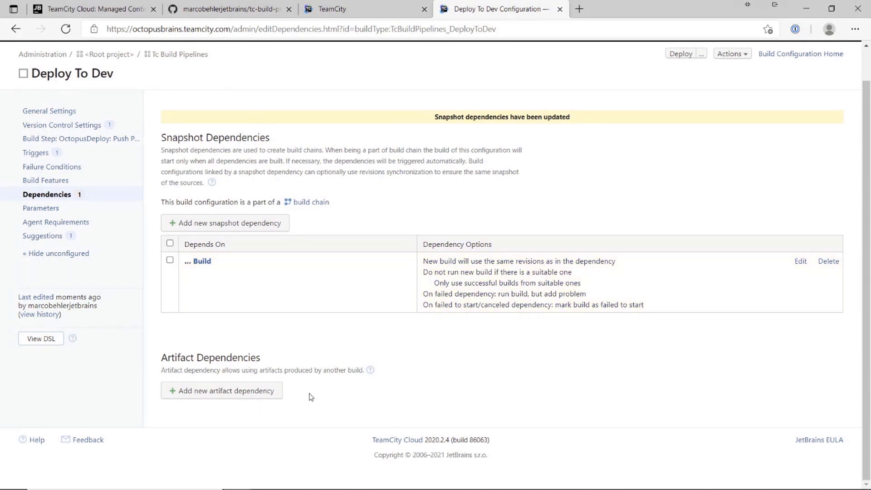
Step: Add a *.jar artifact dependency on Tc Build Pipelines / Build, then queue a Deploy To Dev run
left_click(267, 398)
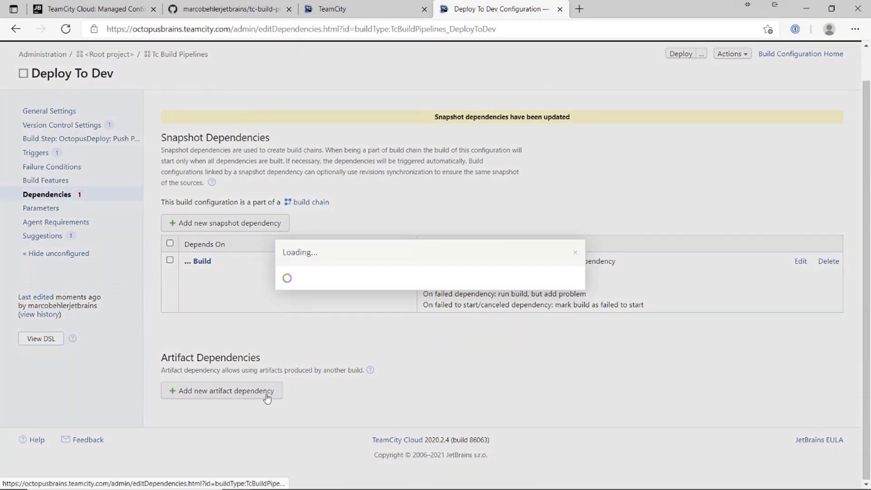
type("*.jar")
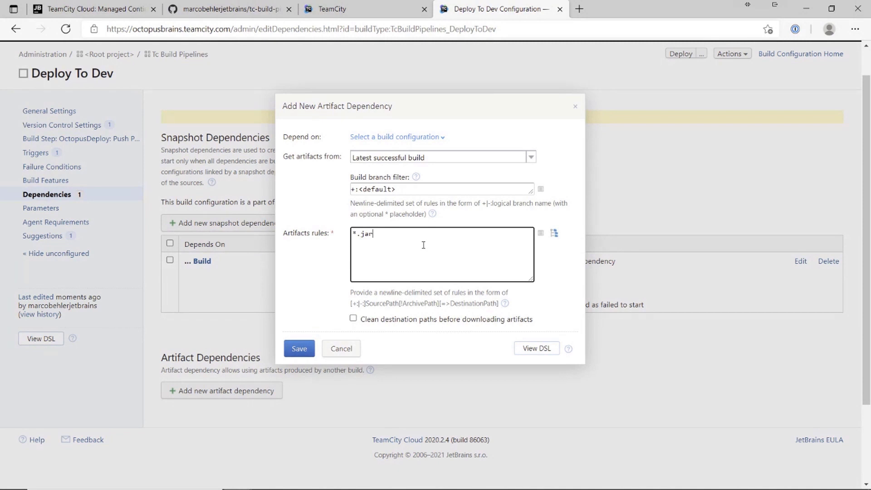
left_click(293, 352)
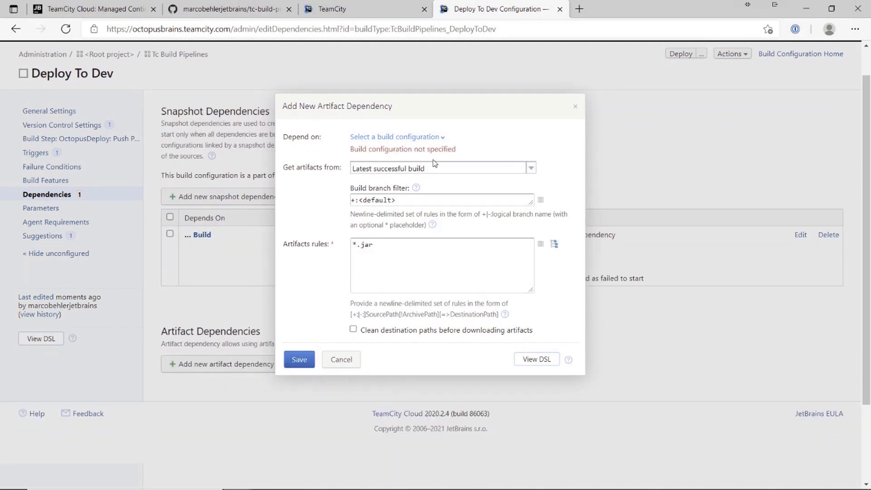
left_click(393, 138)
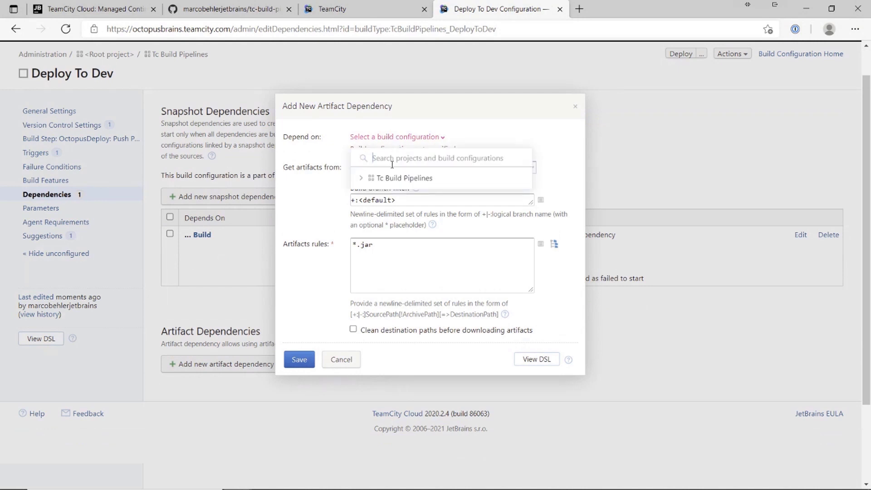
left_click(361, 178)
left_click(401, 192)
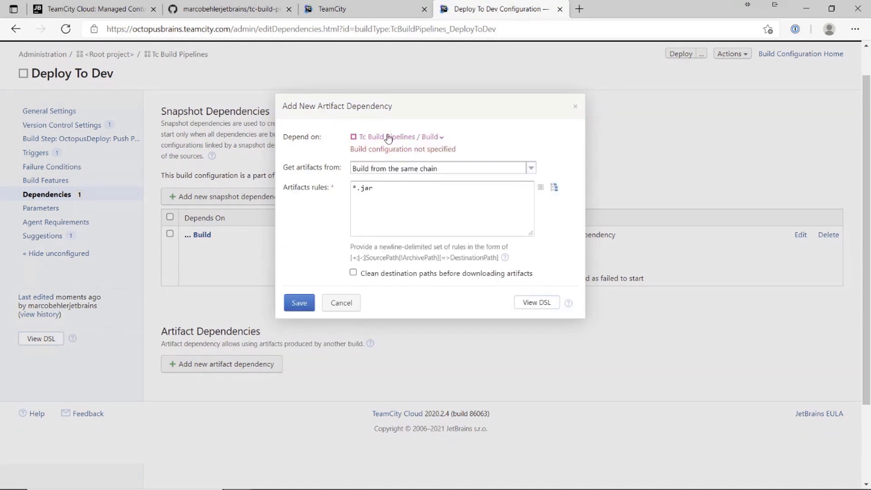
left_click(293, 303)
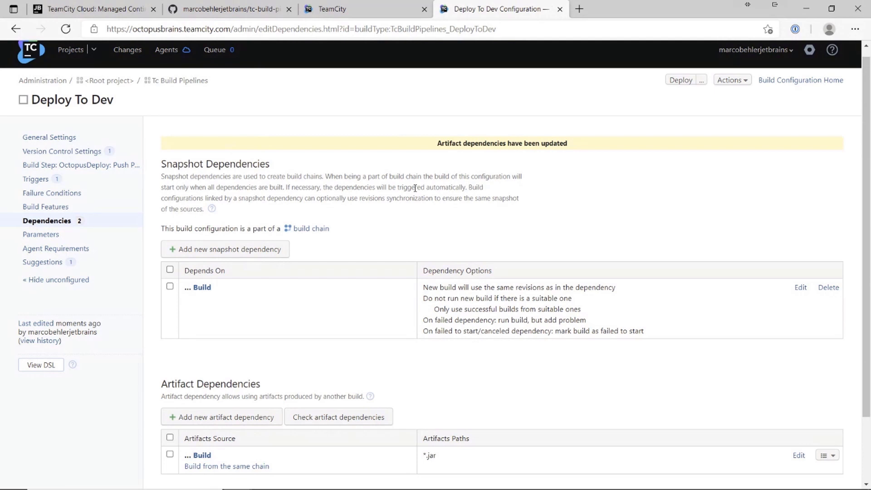
left_click_drag(413, 176, 416, 188)
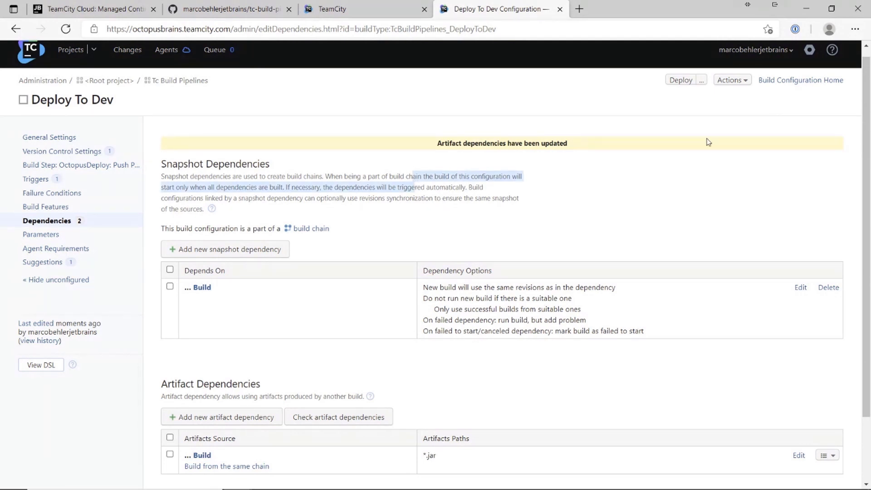
left_click(680, 81)
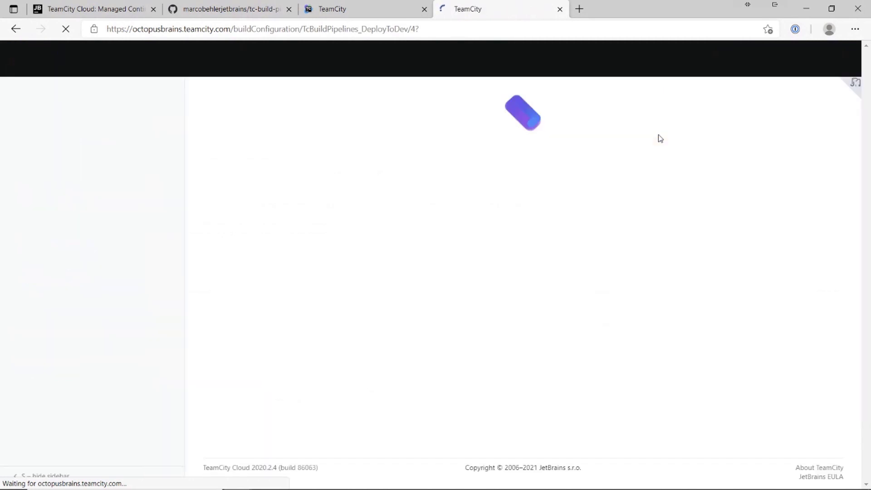
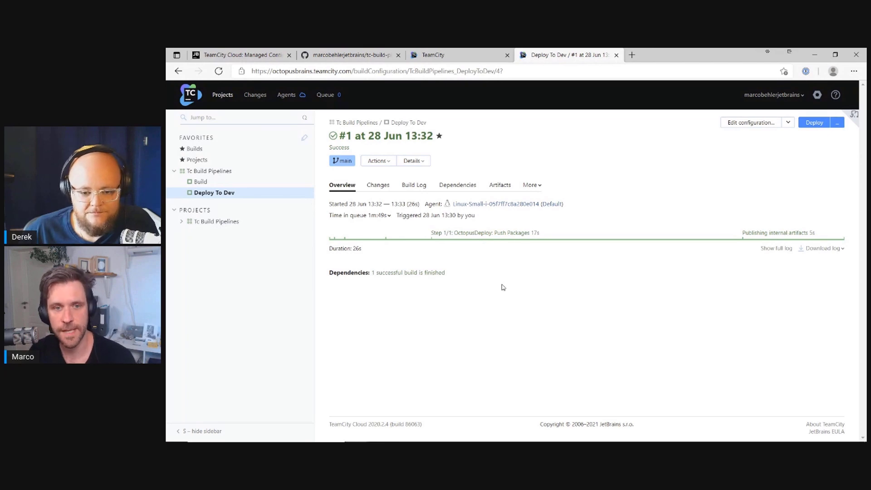
Step: Confirm the Deploy To Dev Octopus push step ended in Push successful, then view the dependency chain
left_click(414, 186)
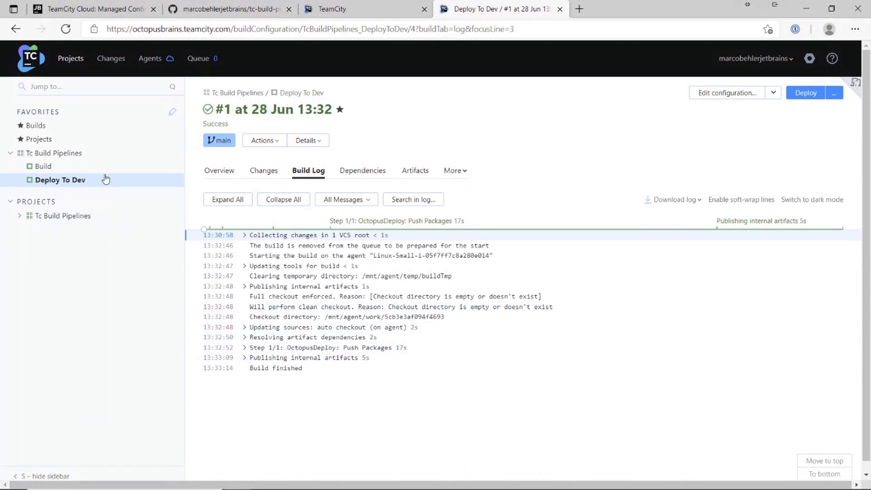
left_click(323, 348)
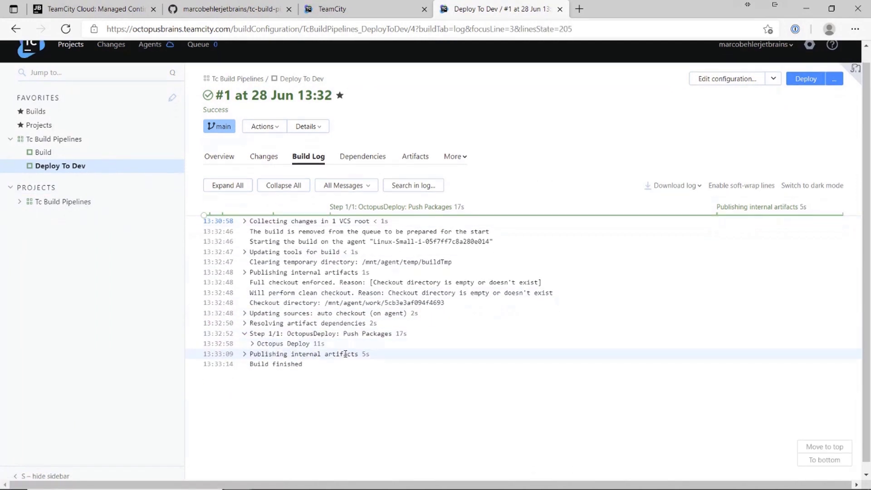
left_click(253, 340)
scroll(309, 340, "down", 2)
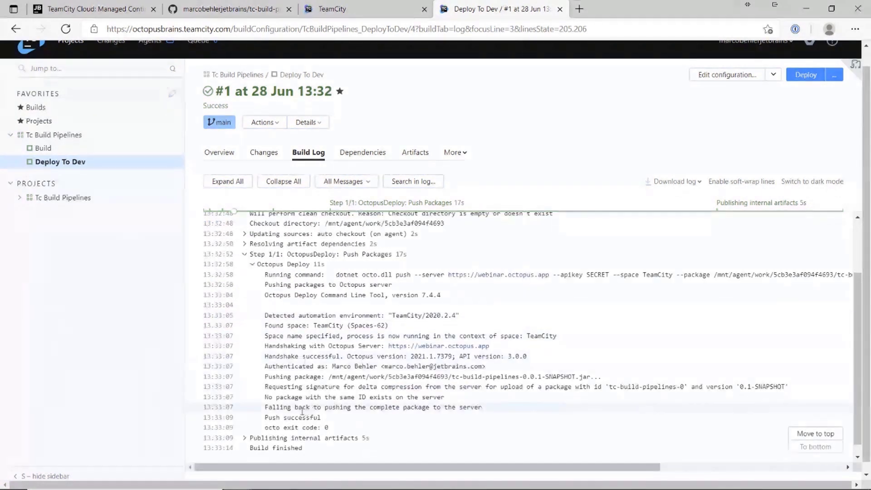
left_click_drag(266, 418, 352, 427)
left_click(348, 420)
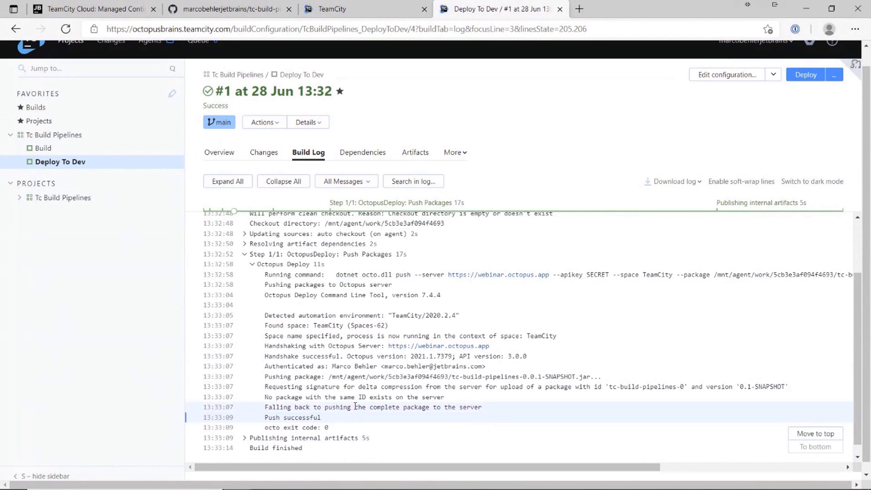
left_click(362, 153)
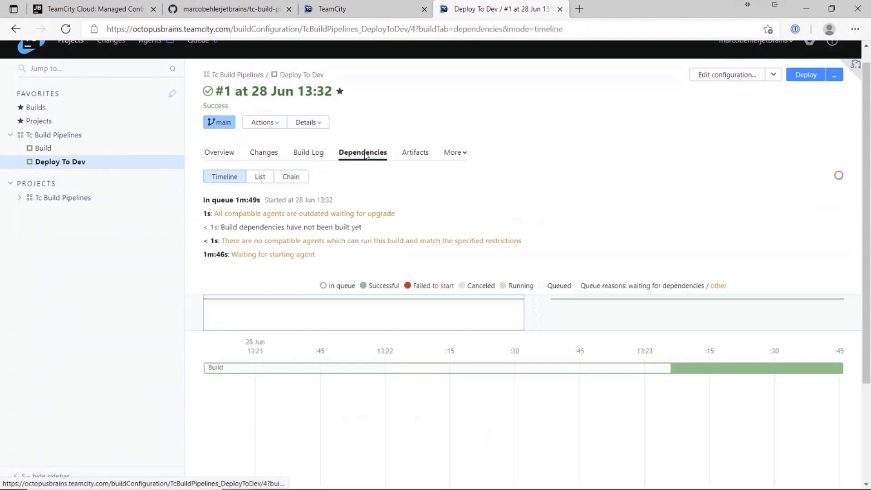
left_click(294, 179)
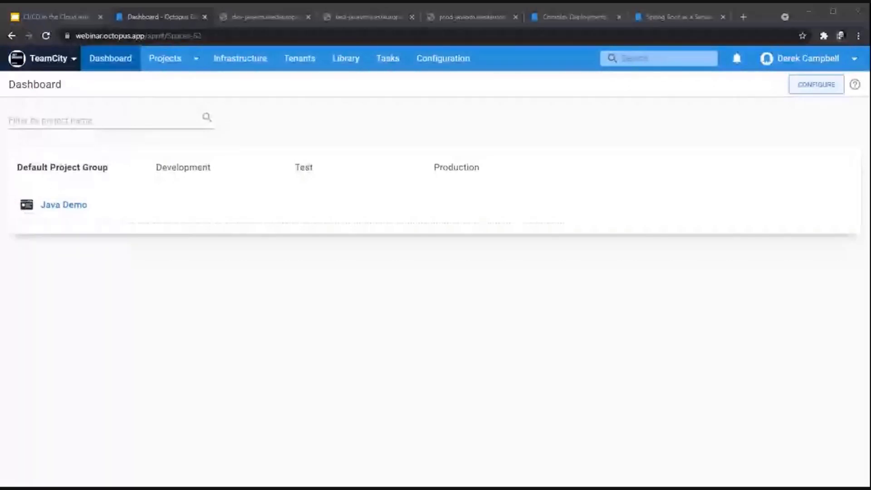
left_click(338, 55)
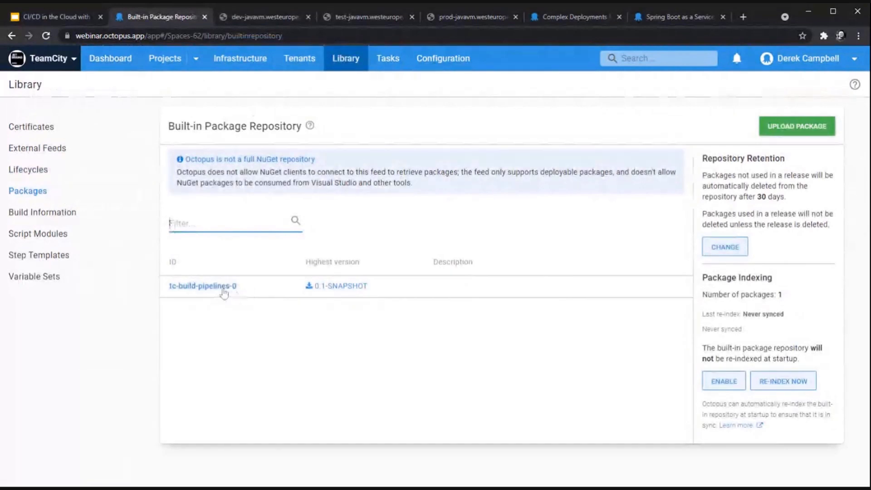
left_click(119, 69)
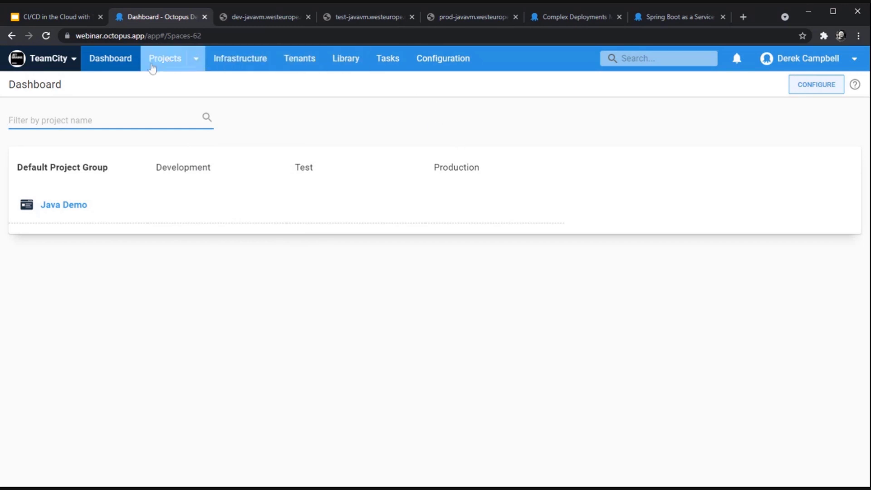
Step: Check the healthy Infrastructure deployment targets, then open the Java Demo project from the dashboard
left_click(261, 66)
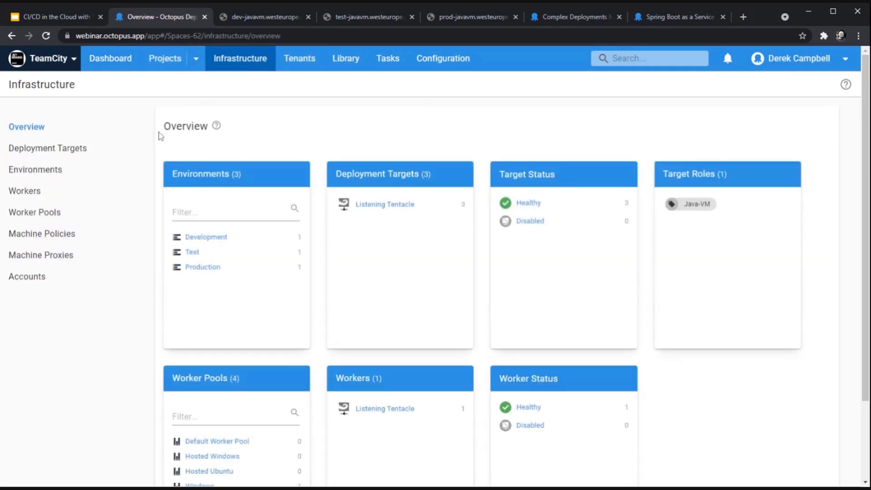
left_click(529, 203)
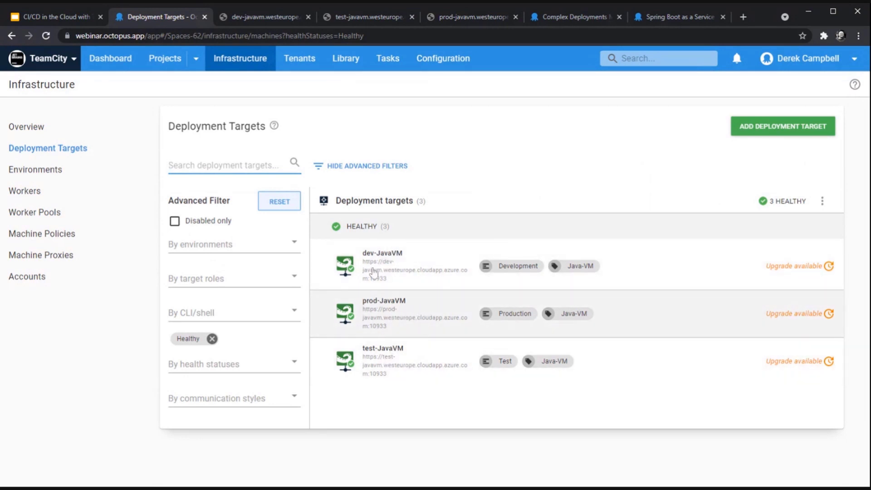
left_click(113, 63)
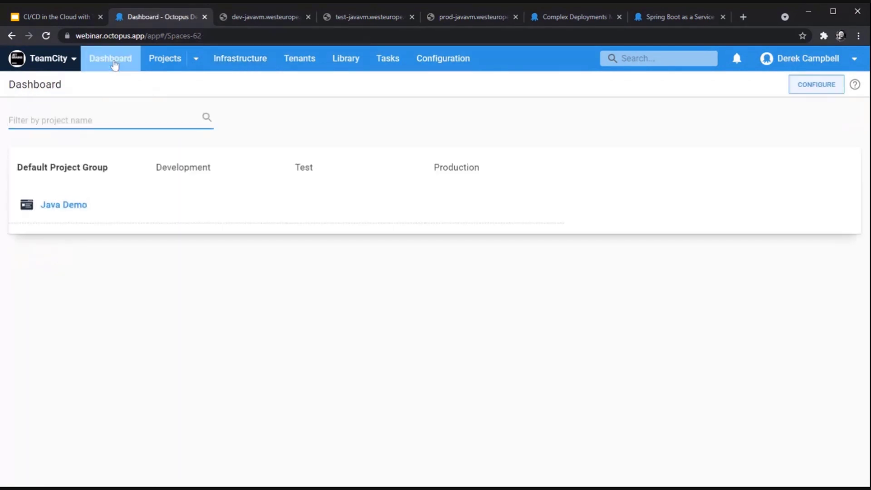
left_click(59, 205)
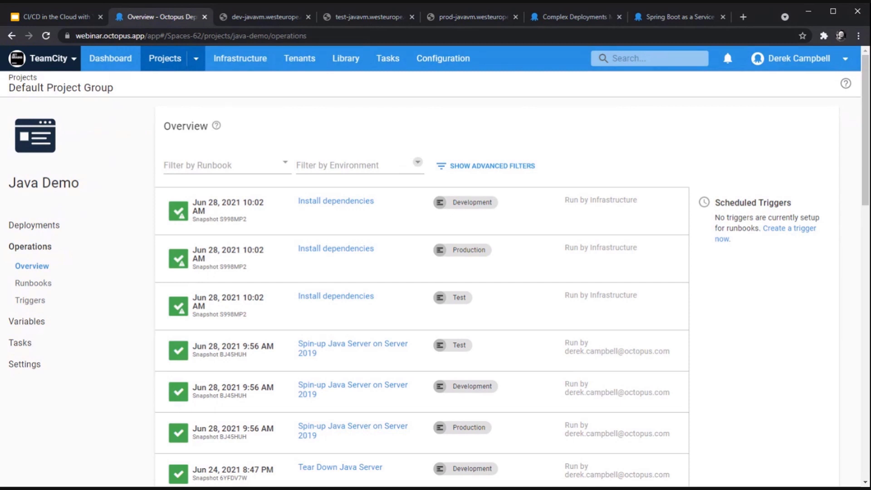
Step: Go from Java Demo's Deployments overview to its empty deployment process page
left_click(55, 228)
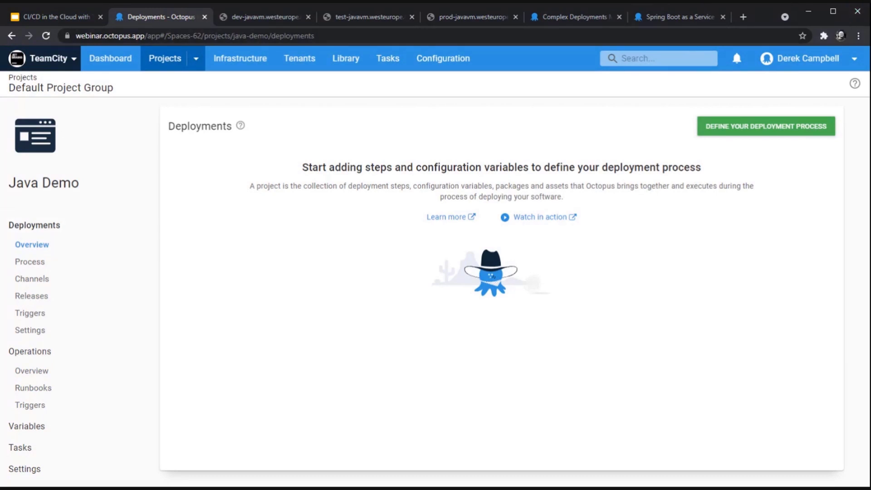
left_click(756, 123)
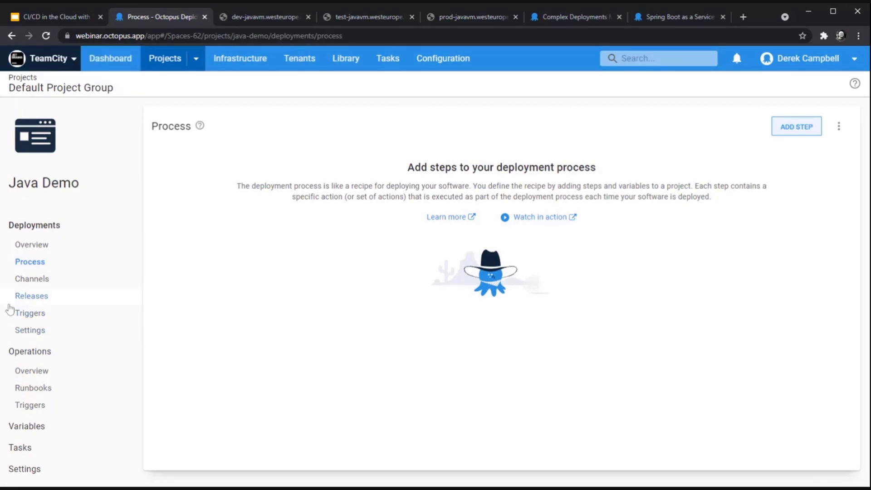
Step: Filter the new step's templates by 'Tomcat', then change the filter to 'Transfer'
left_click(794, 131)
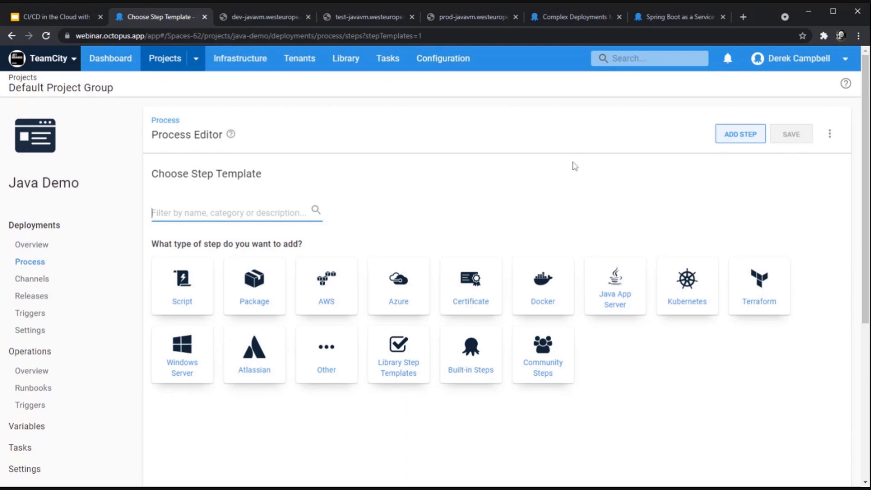
type("Tomcat")
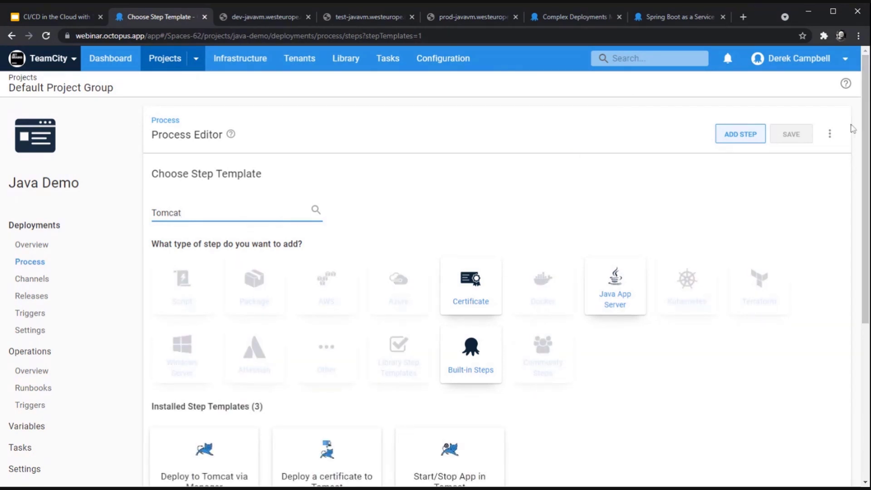
scroll(589, 244, "down", 1)
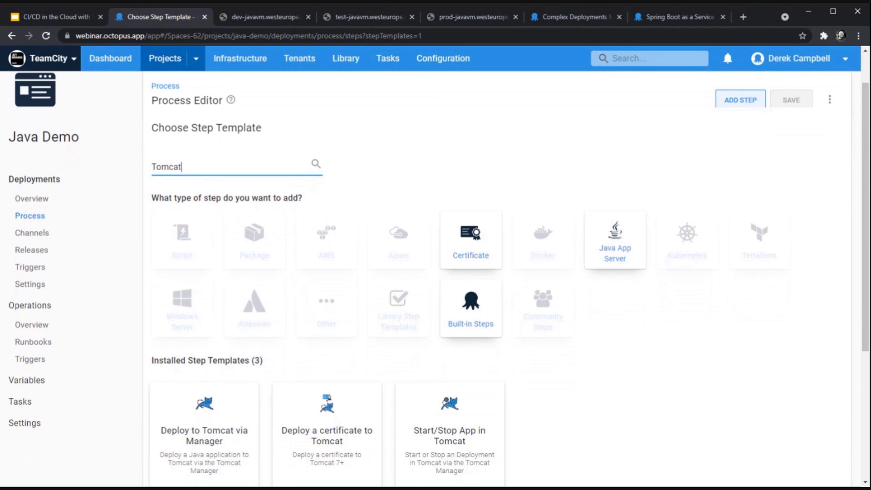
left_click_drag(200, 167, 122, 176)
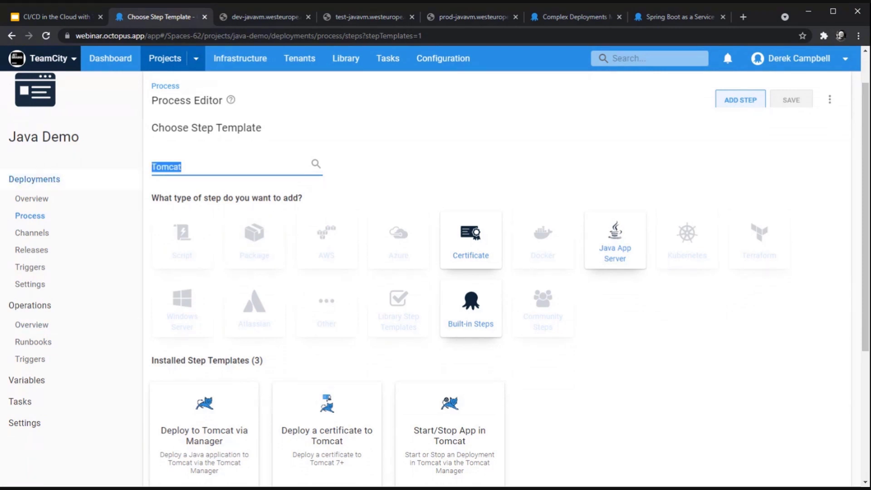
type("Transfer")
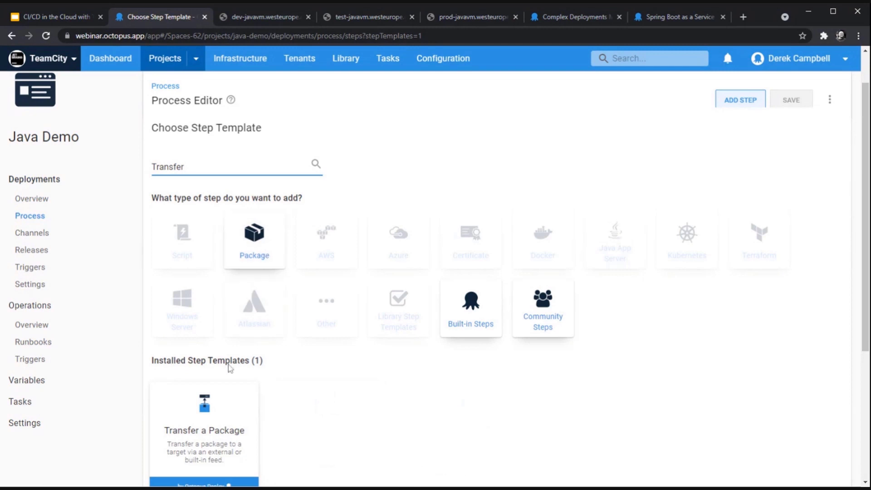
Step: Add the Transfer a Package step and rename it 'Transferring [owner's name] Package'
left_click(213, 440)
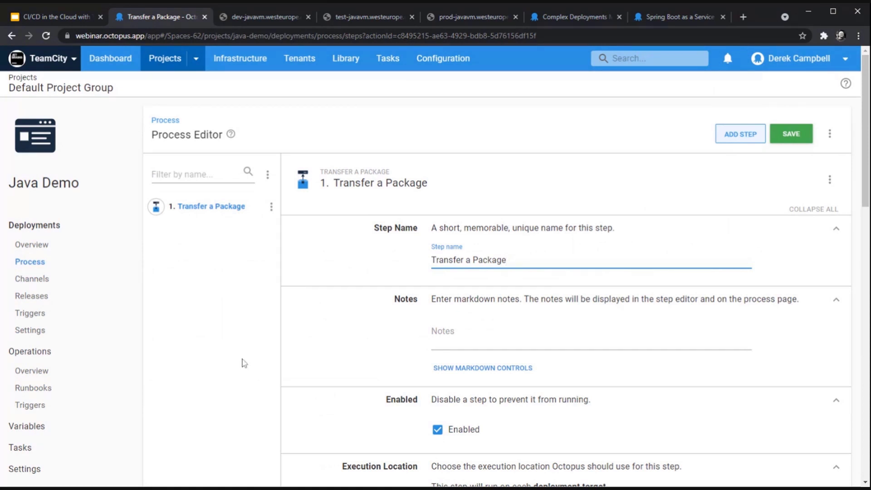
scroll(322, 325, "down", 2)
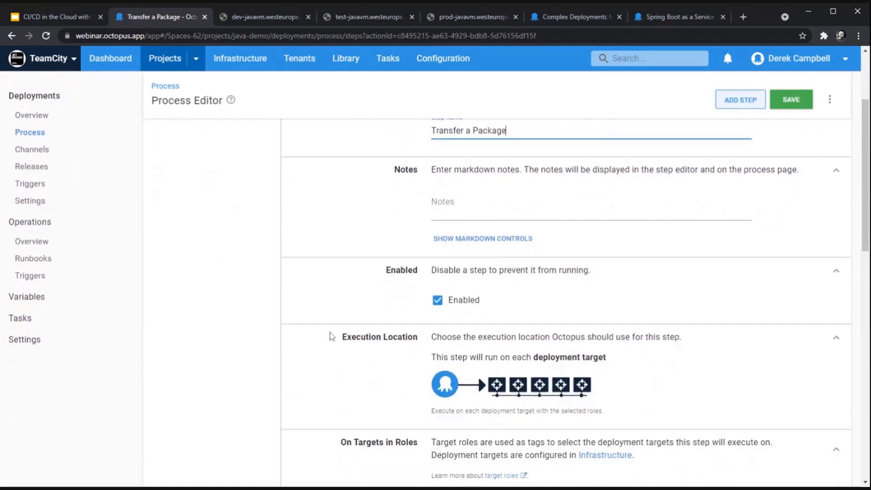
scroll(331, 336, "down", 3)
scroll(361, 346, "up", 3)
scroll(567, 273, "up", 3)
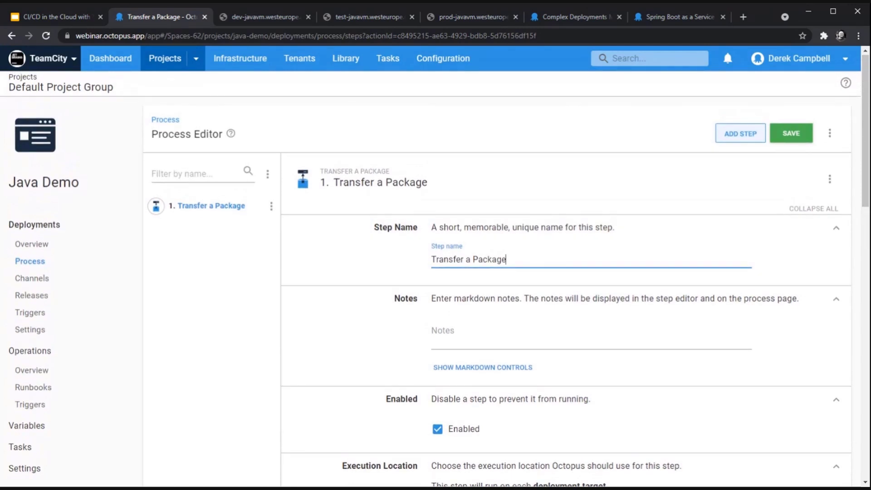
key("ctrl+a")
type("Transferring Marcos Package")
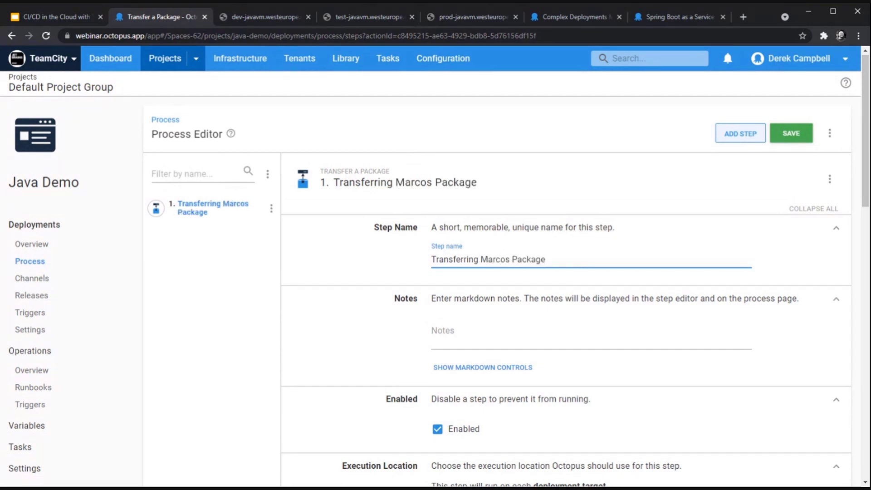
Step: Target the Java-VM role and select package tc-build-pipelines-0 from the built-in feed
scroll(430, 353, "down", 5)
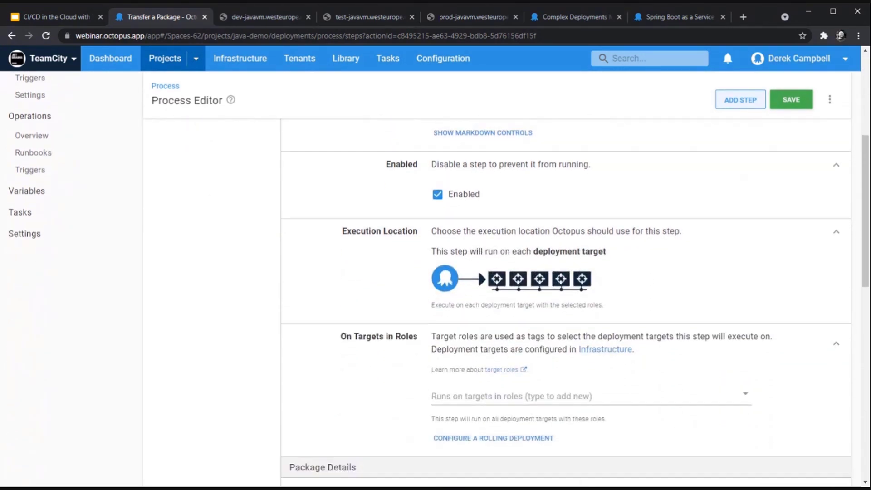
scroll(504, 317, "down", 2)
left_click(503, 311)
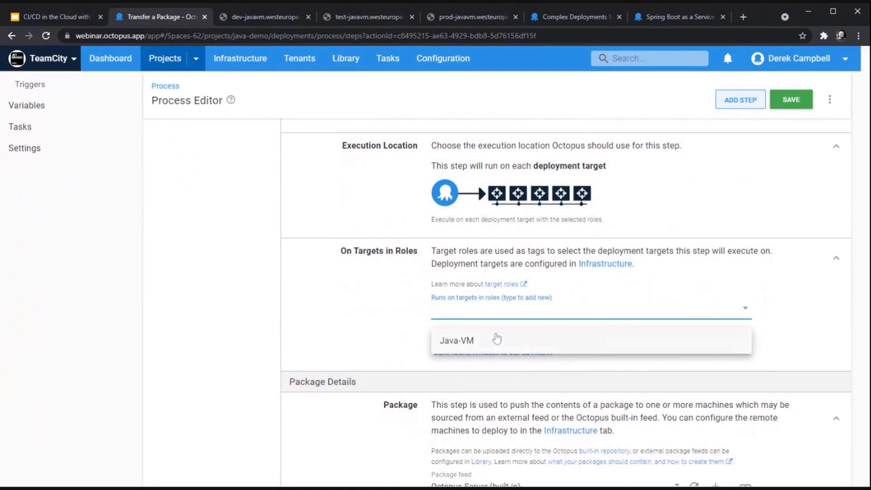
left_click(486, 343)
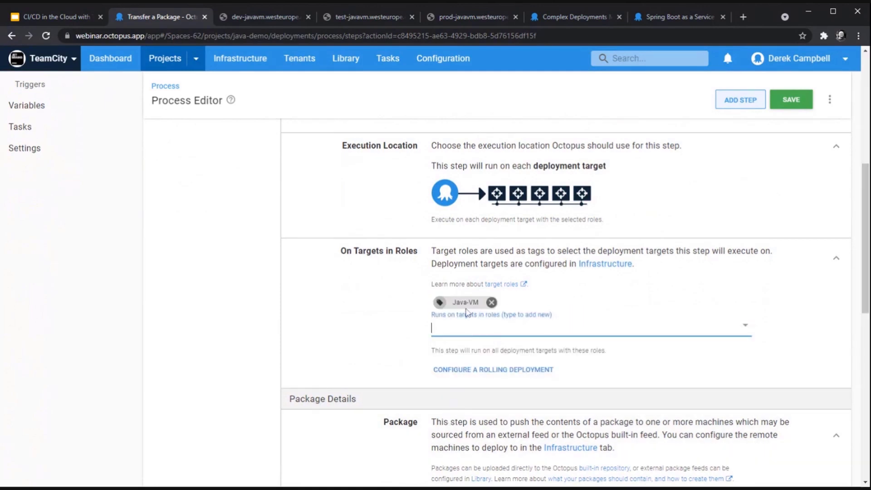
scroll(467, 312, "down", 3)
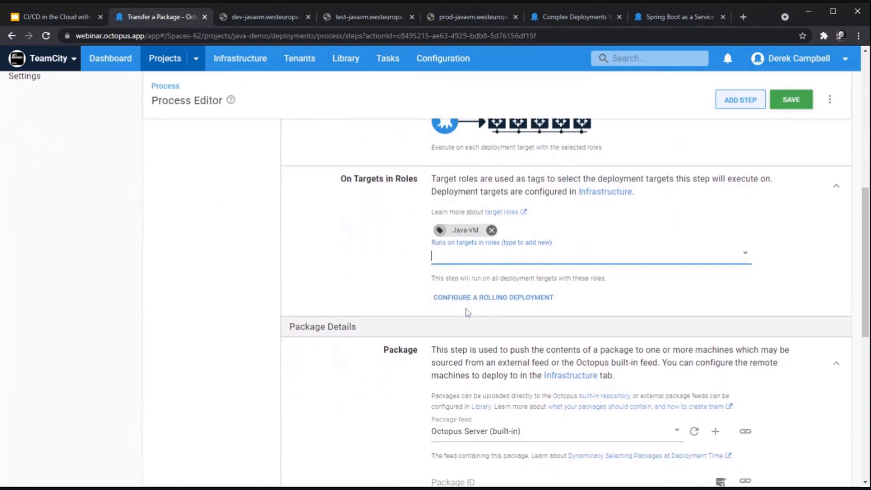
left_click(489, 409)
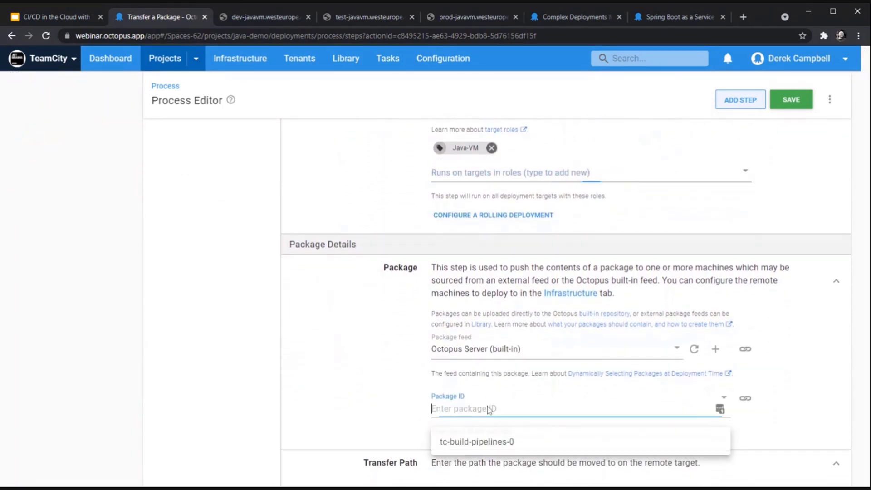
left_click(485, 439)
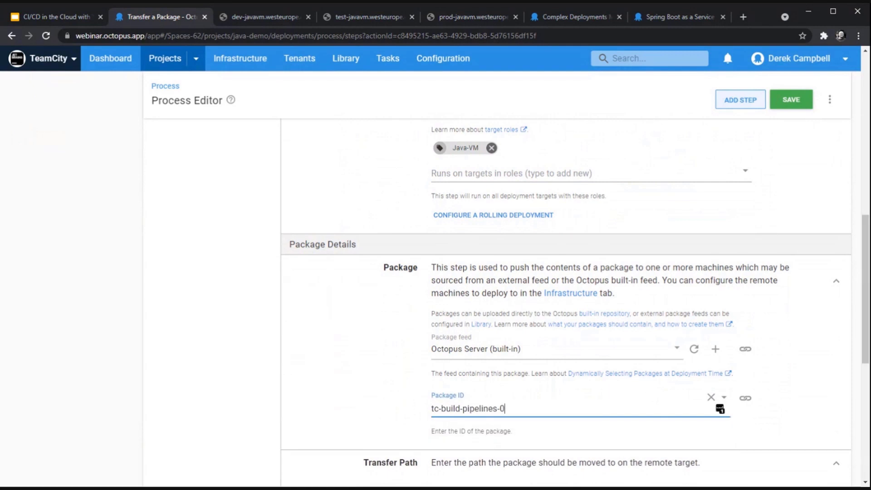
scroll(720, 408, "down", 2)
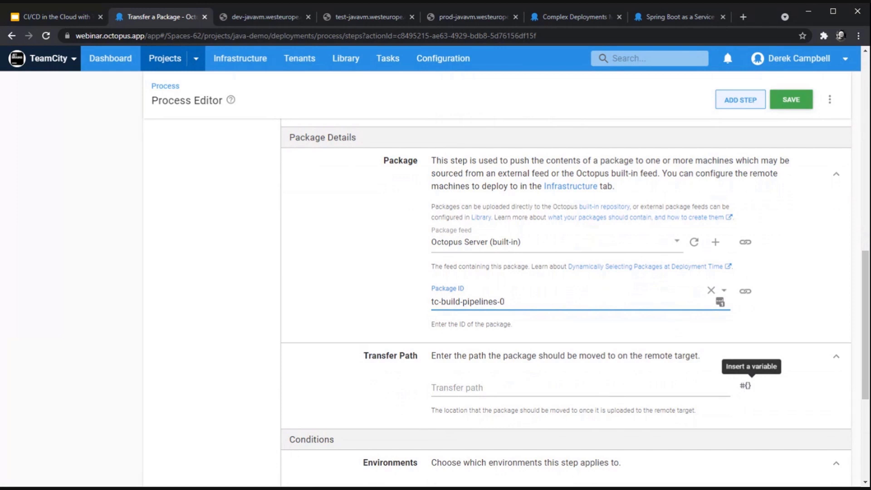
Step: Set the transfer path to the #{Project.Custom.Installation.Dir} variable, keeping default conditions
left_click(748, 386)
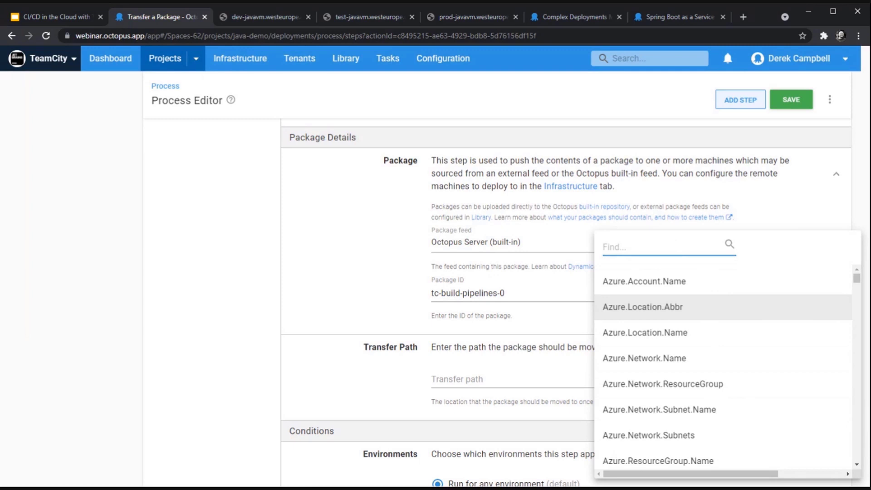
type("Cust")
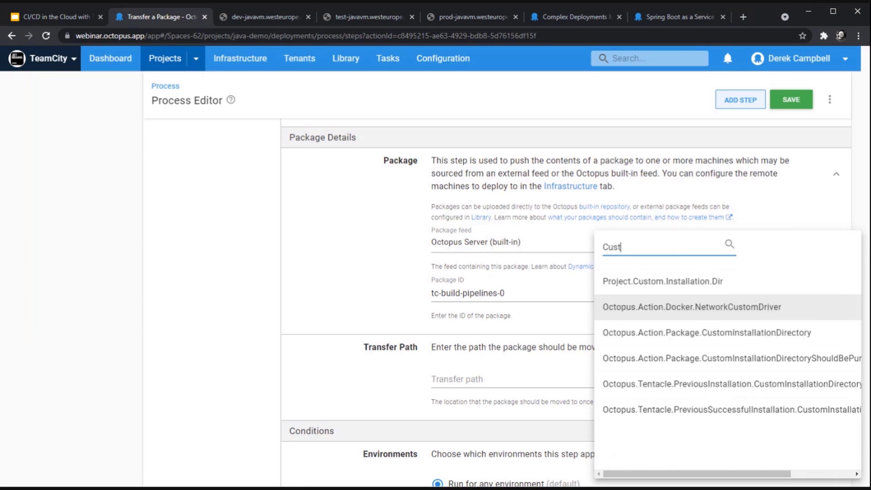
left_click(714, 283)
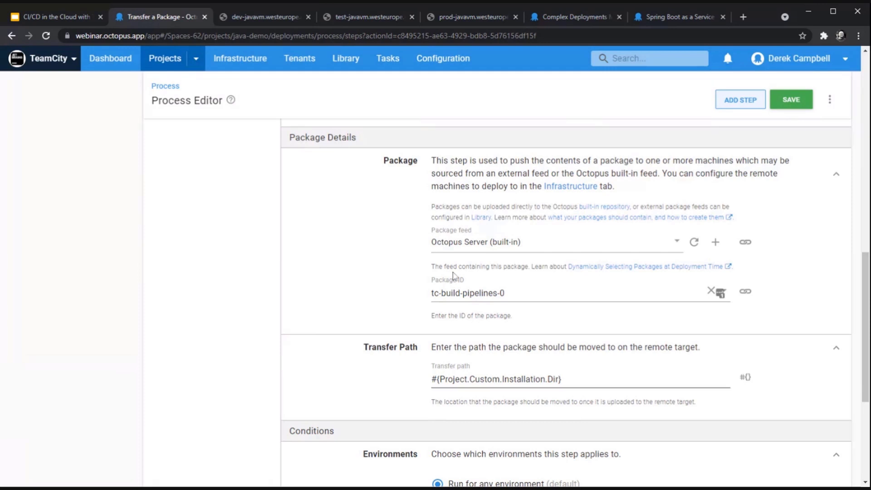
scroll(721, 292, "down", 2)
scroll(567, 341, "down", 3)
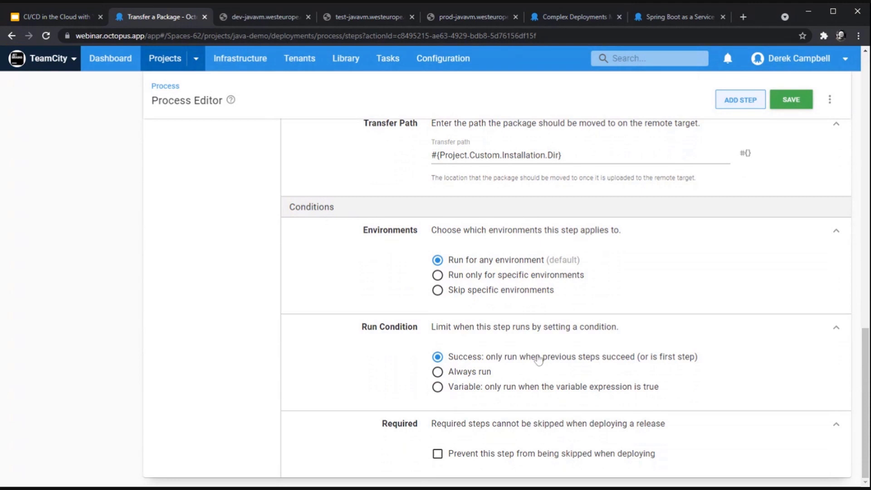
Step: Save the transfer step, then add a Run a Script step from the installed templates
left_click(801, 97)
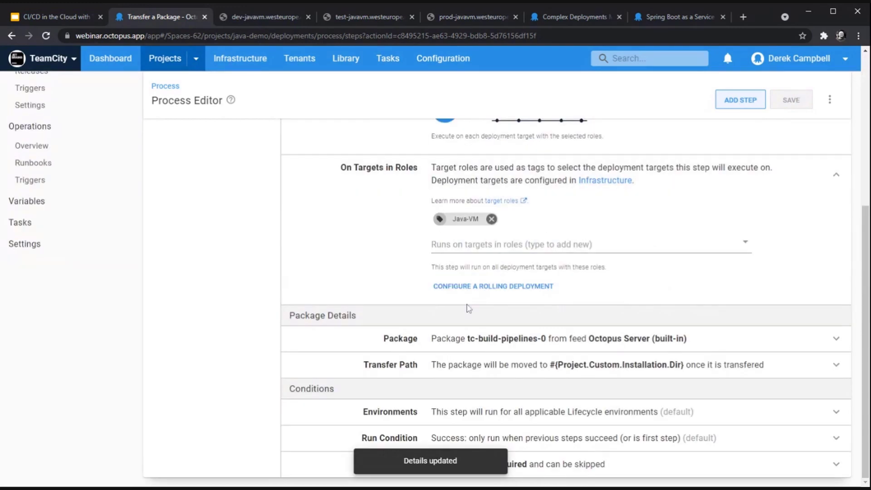
scroll(470, 307, "up", 6)
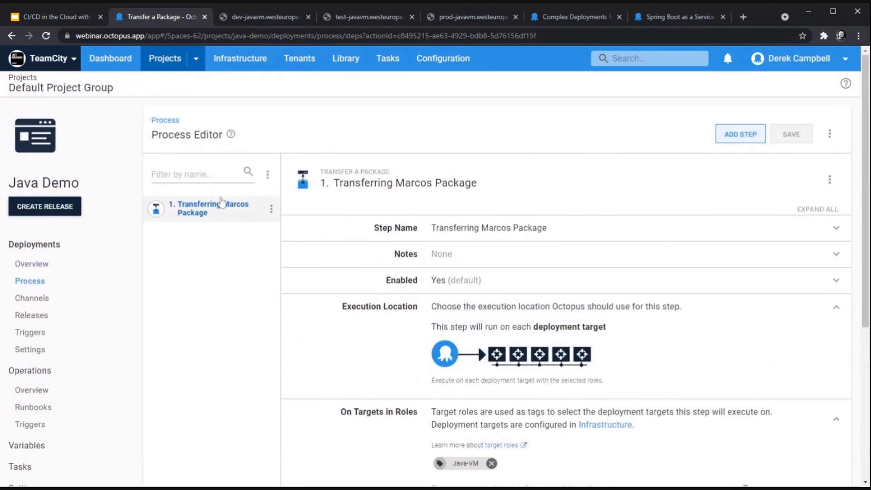
left_click(752, 134)
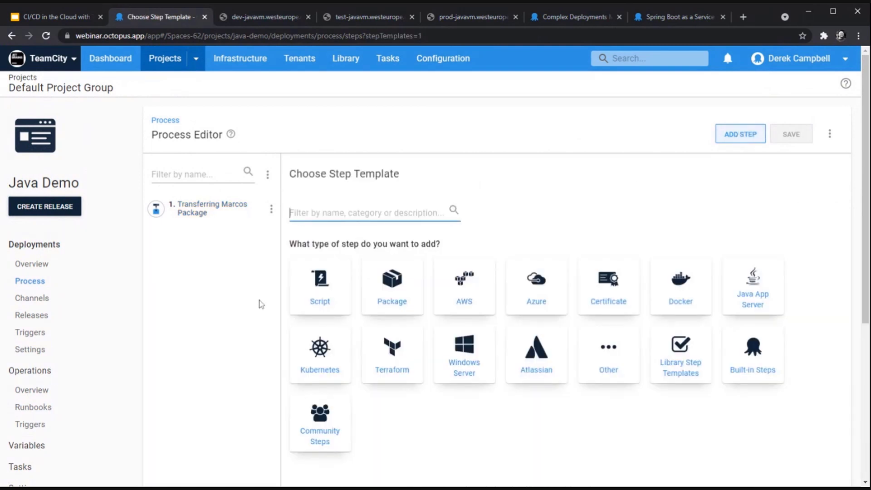
type("Run a sc")
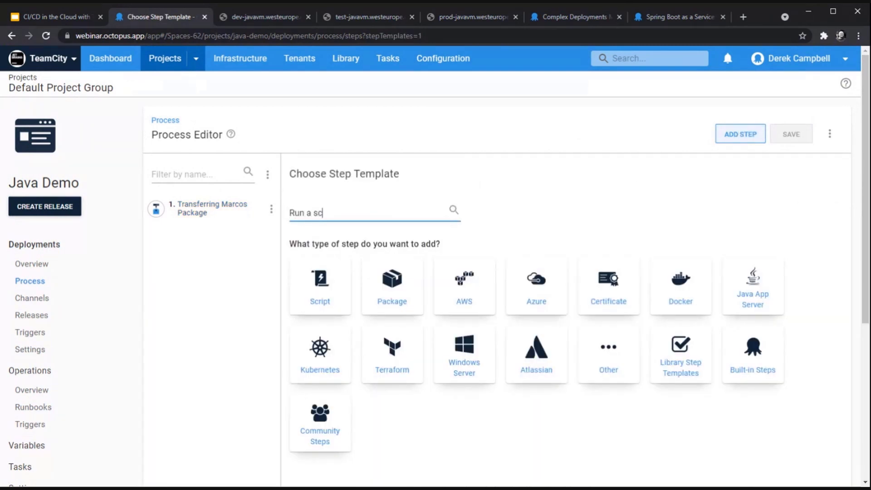
type("ript")
left_click(304, 303)
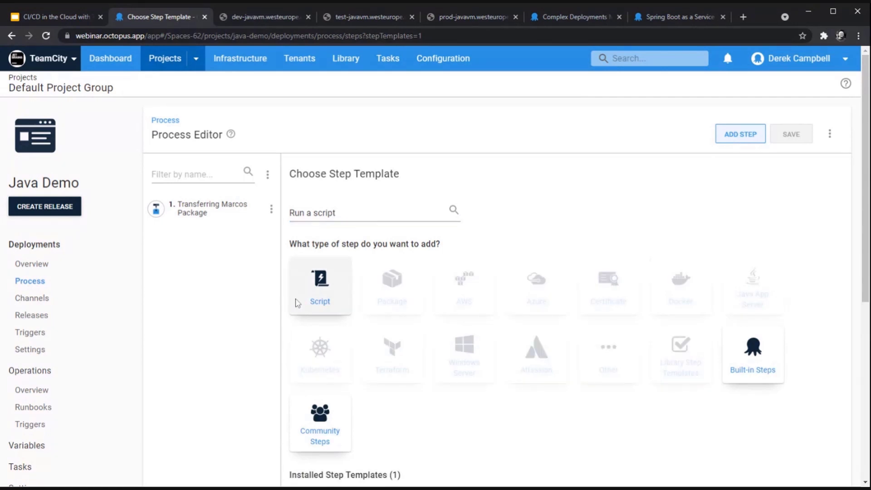
scroll(331, 363, "down", 3)
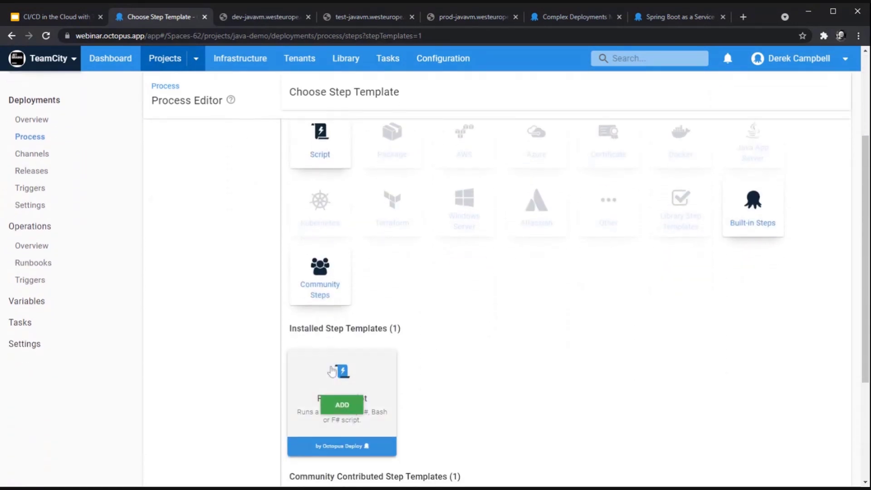
left_click(342, 404)
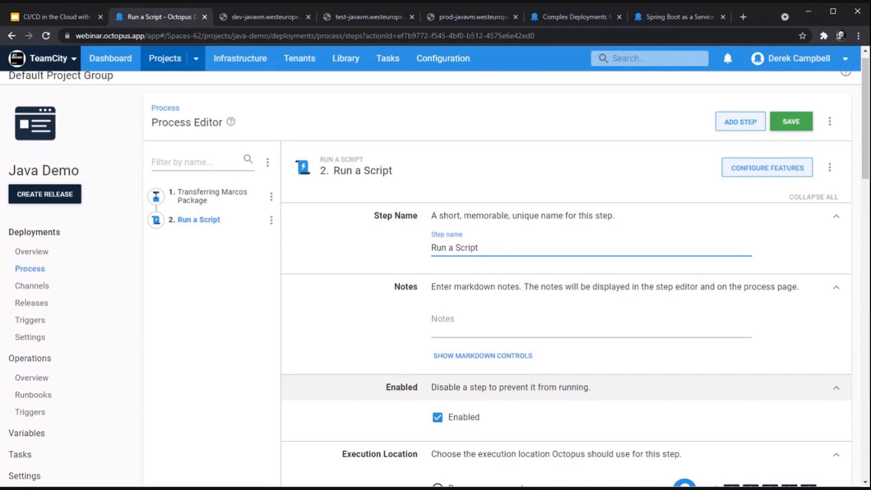
Step: Rename the script step to 'Install [owner's name]'s Jar file'
left_click_drag(479, 248, 418, 259)
type("Inst")
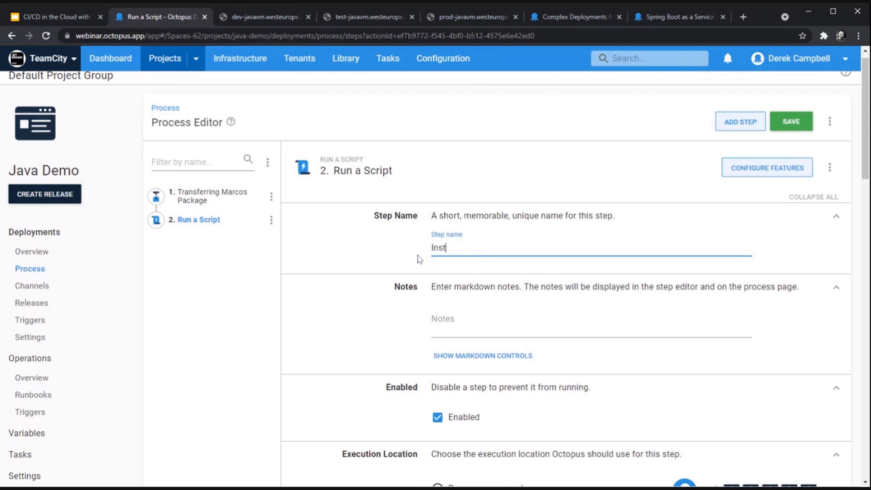
type("all Marco's")
key("BackSpace")
type("'s Jar file")
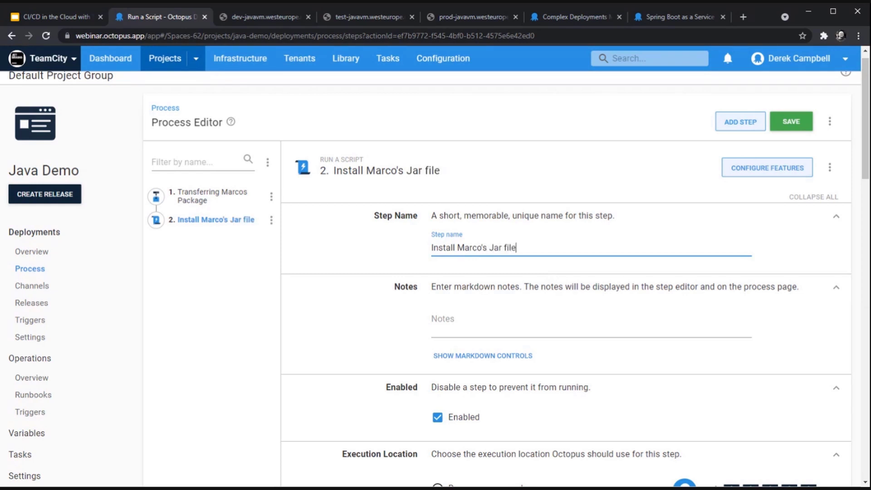
Step: Make the script step run on targets with the Java-VM role
scroll(436, 267, "down", 4)
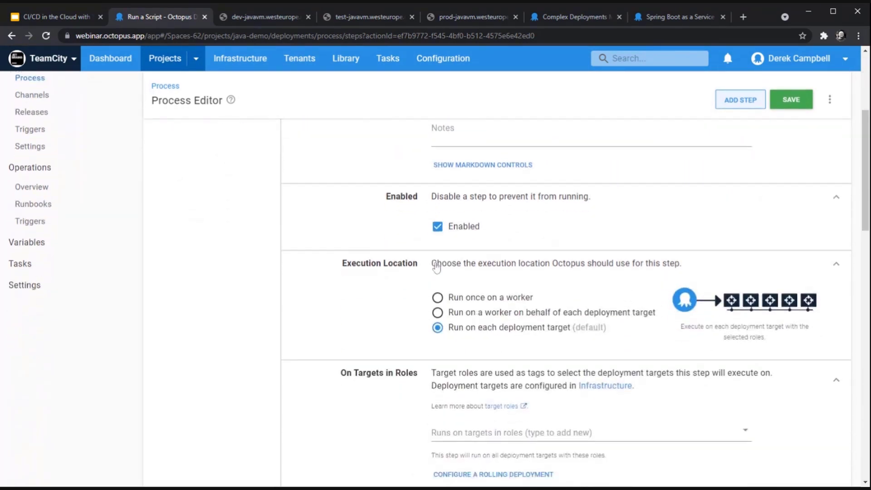
scroll(436, 267, "down", 3)
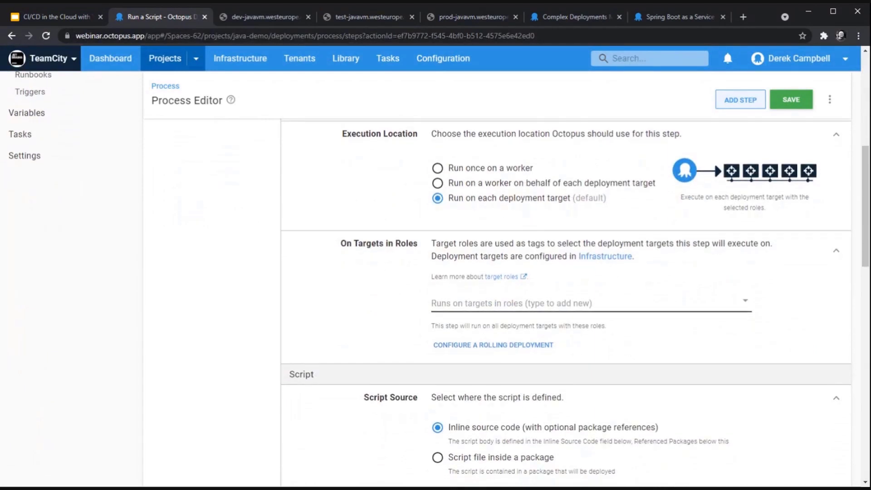
left_click(499, 303)
left_click(469, 334)
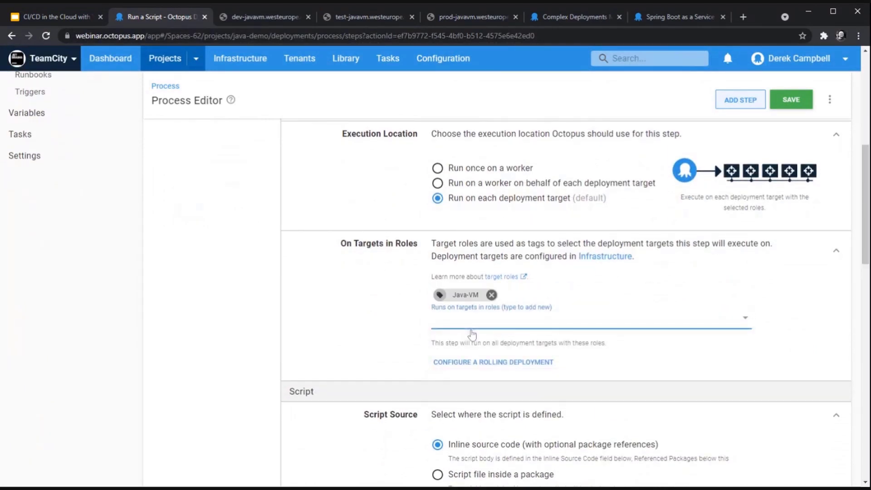
scroll(472, 334, "down", 6)
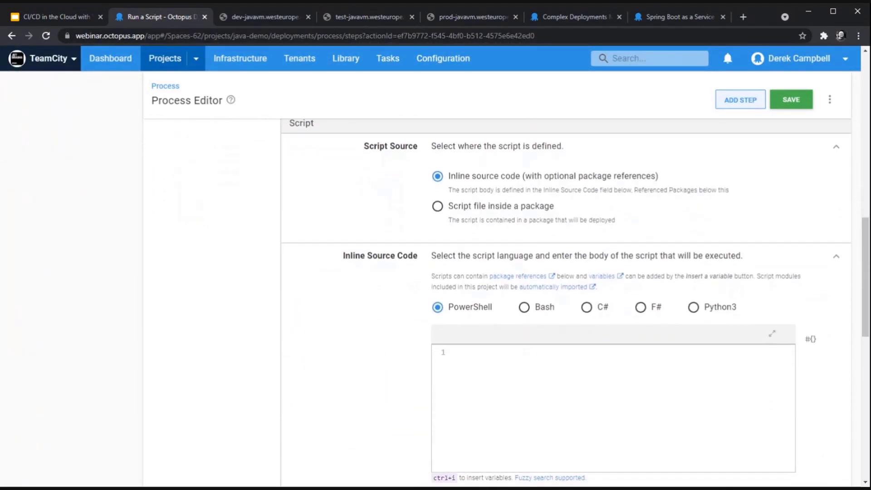
scroll(470, 335, "down", 1)
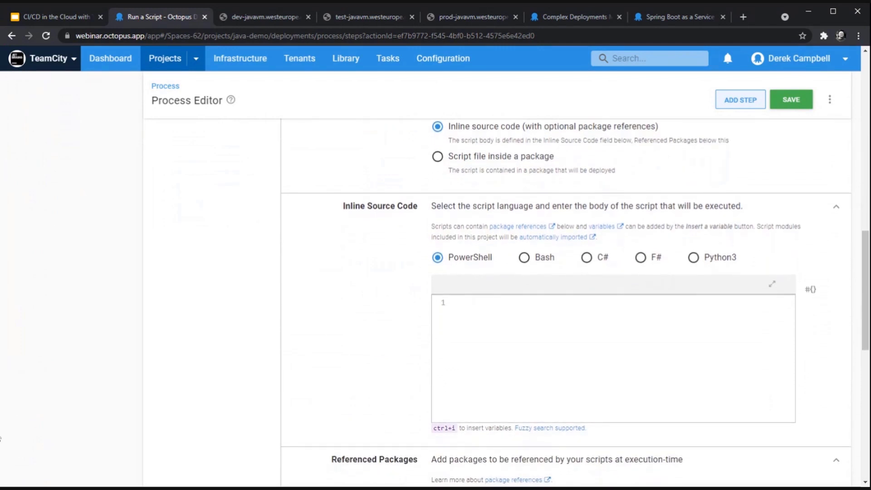
Step: Write the first script line: $files = GetChildItem -Filter *.jar $OctopusParameters["Project.Custom.Installation.Dir"]
left_click(0, 440)
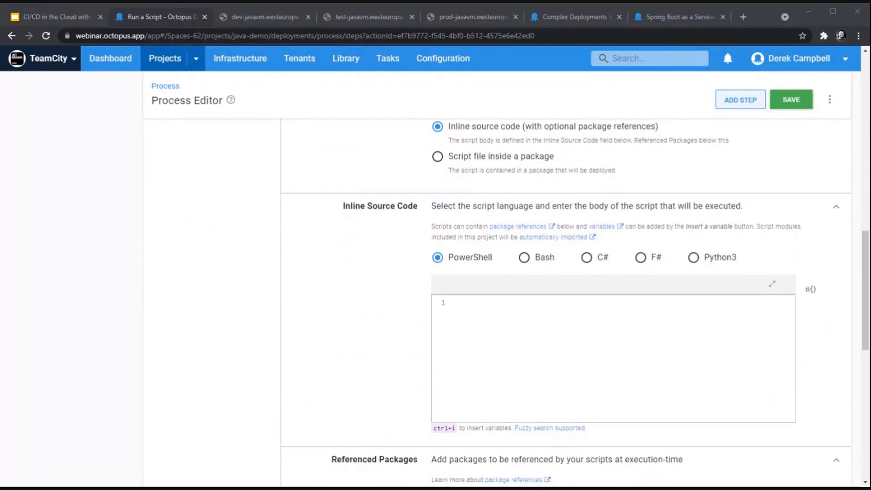
left_click(539, 328)
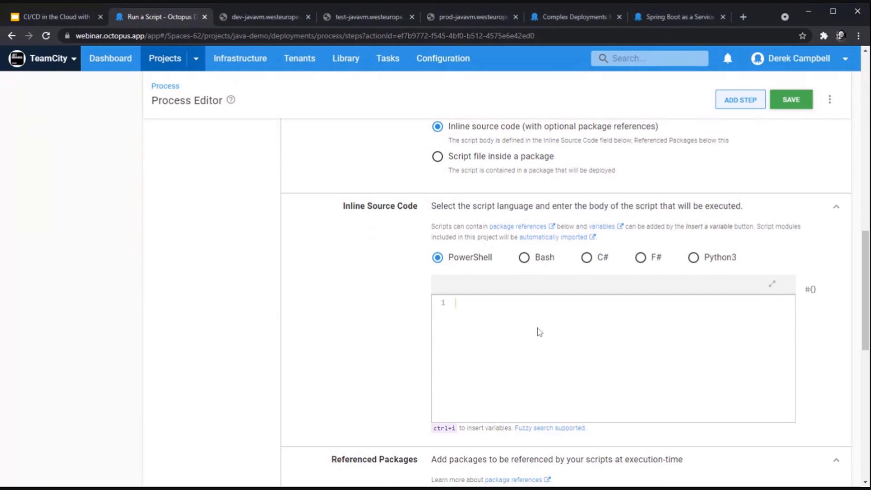
type("$files = GetChildIt")
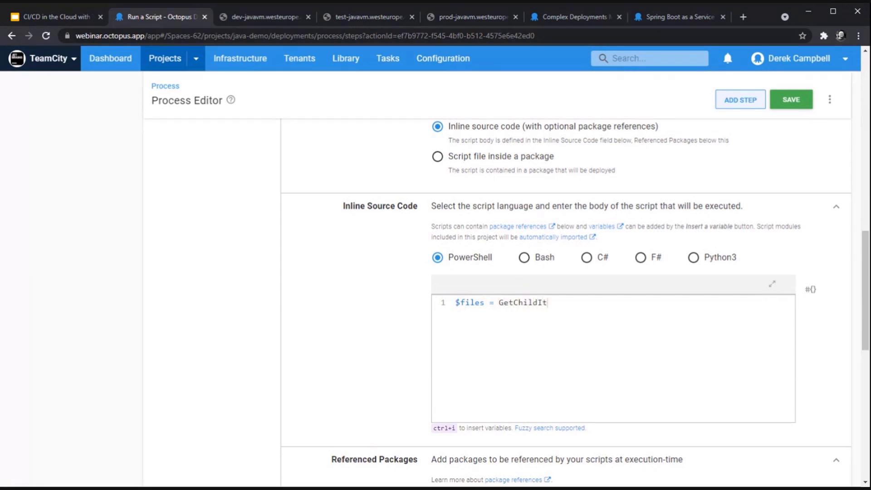
type("em -Filter \".jar")
key("ctrl+i")
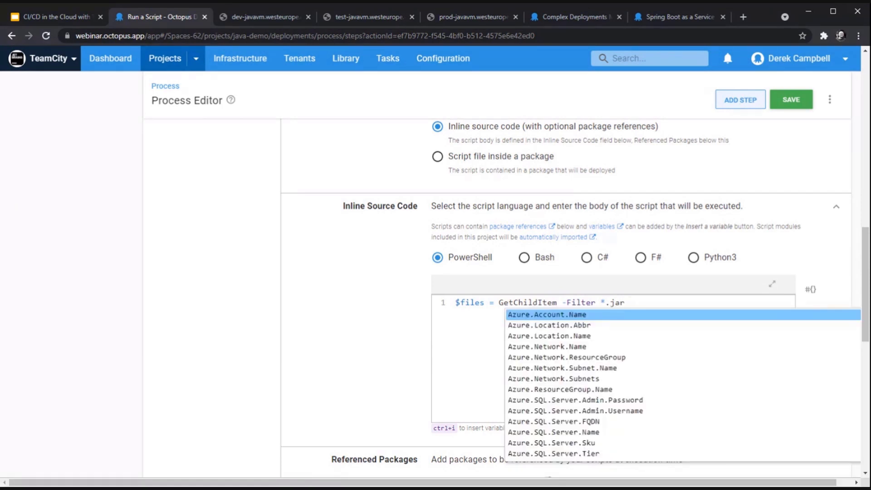
type("Pro")
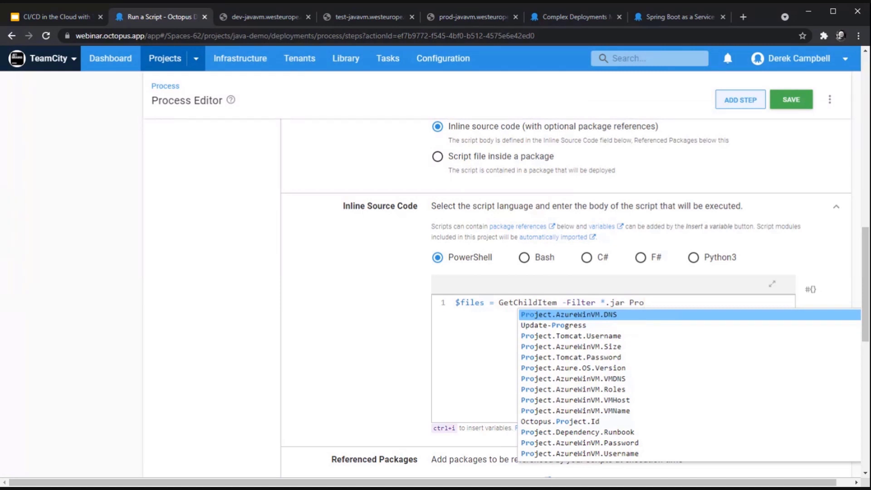
type("ject.")
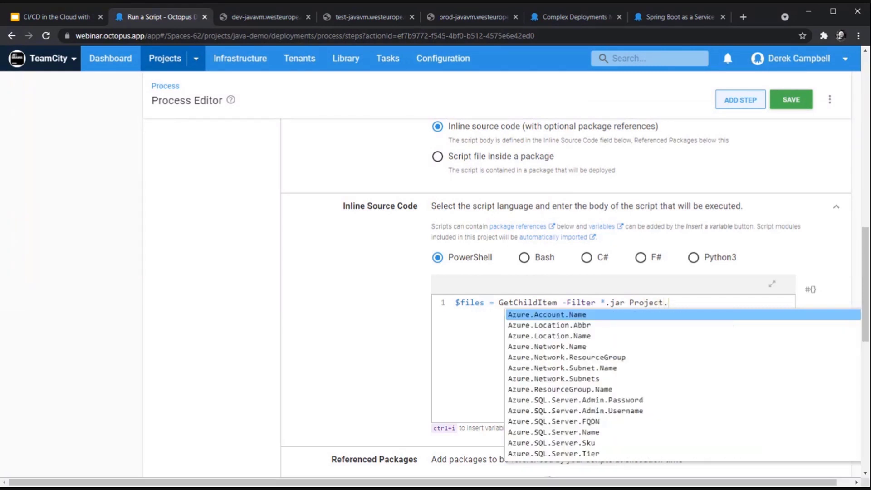
type("Cu")
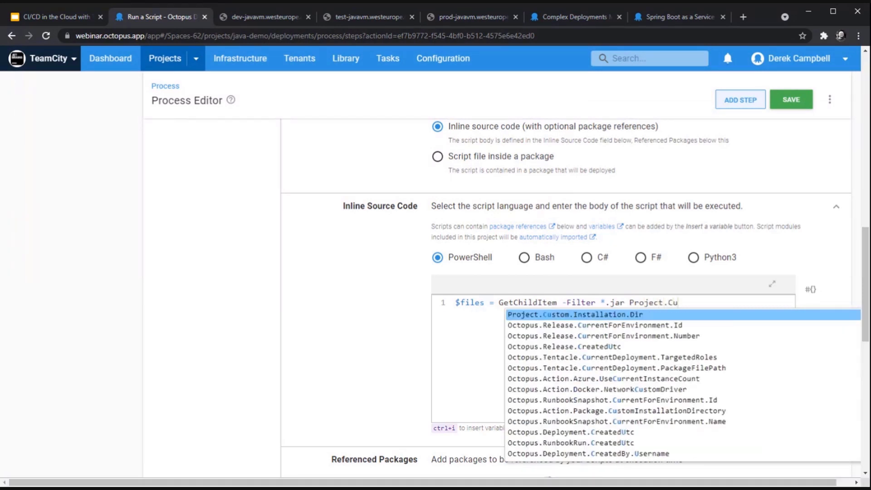
key("Return")
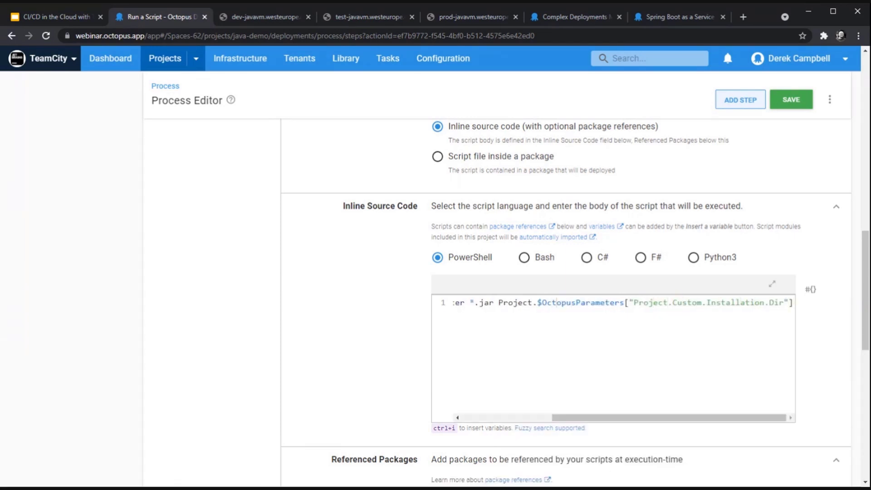
key("BackSpace")
key("BackSpace")
key("BackSpace")
key("BackSpace")
key("BackSpace")
key("BackSpace")
key("BackSpace")
key("BackSpace")
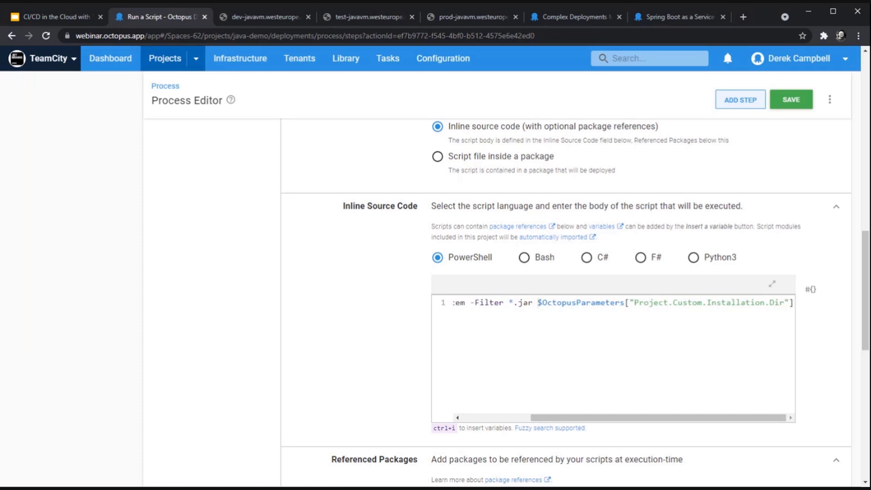
left_click(772, 284)
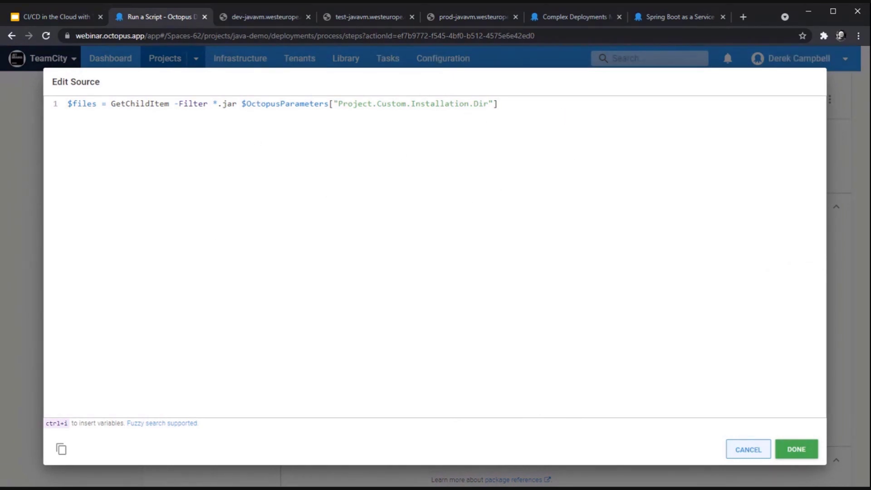
Step: Add a foreach loop over $files running Start-Process $file.Fullname -ArgumentList "/s"
key("Return")
type("foreach ($file in $files)")
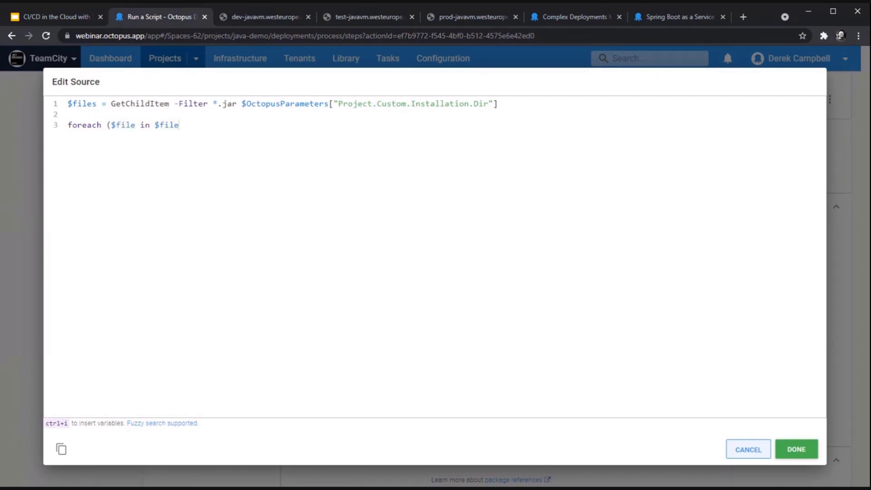
key("Return")
type("{")
type("Start-Proc")
type("ess ")
type("File")
key("BackSpace")
key("BackSpace")
key("BackSpace")
key("BackSpace")
type("$file.Full")
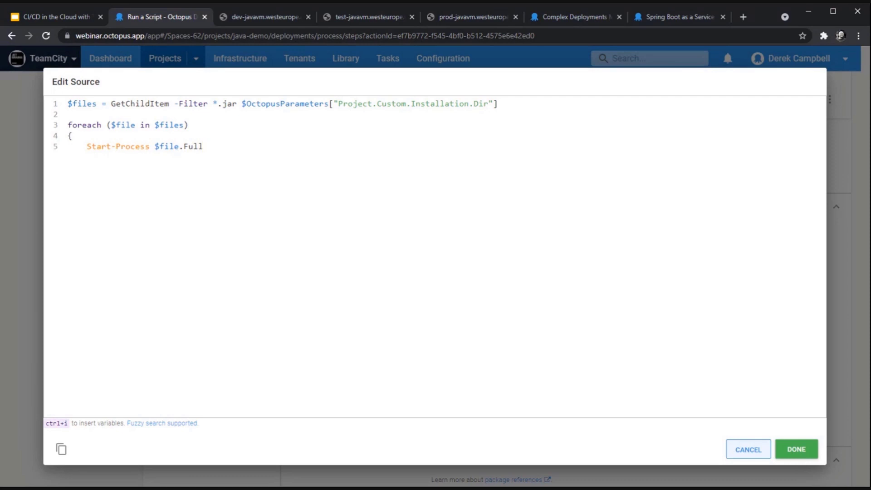
type("name -ArgumentList \"/")
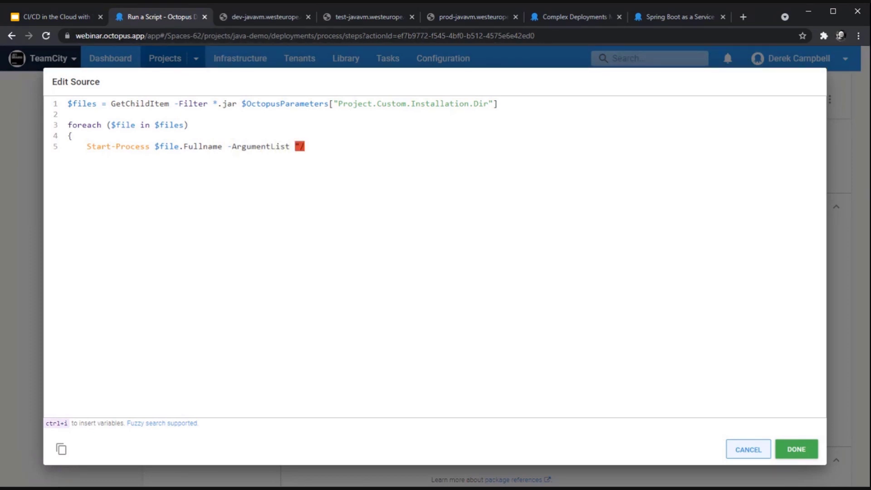
type("s\"")
key("Return")
type("}")
key("BackSpace")
key("BackSpace")
key("BackSpace")
key("BackSpace")
Step: Apply the edited script, save the script step, and return to the Java Demo overview
left_click(809, 455)
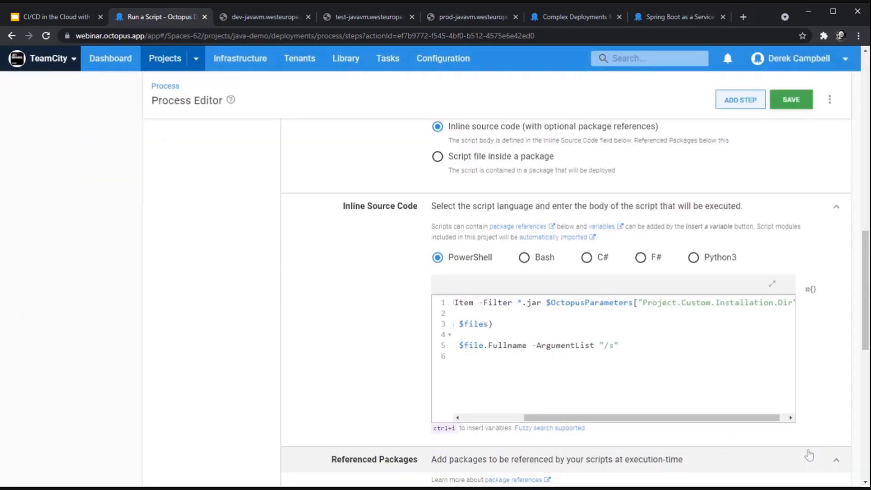
left_click_drag(618, 417, 524, 423)
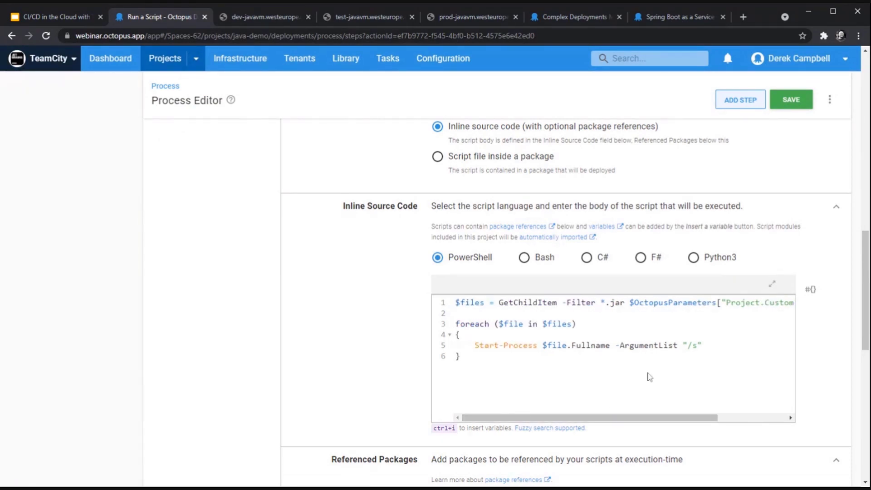
scroll(491, 404, "down", 1)
scroll(491, 404, "down", 4)
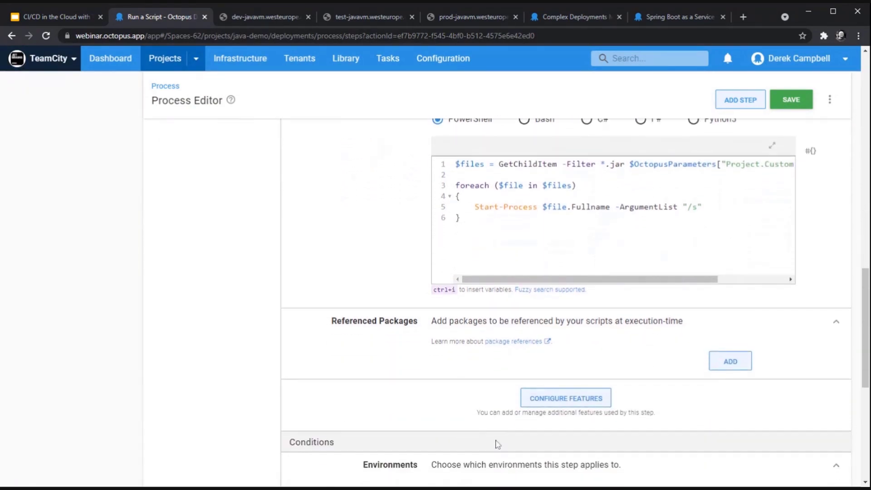
scroll(495, 395, "down", 4)
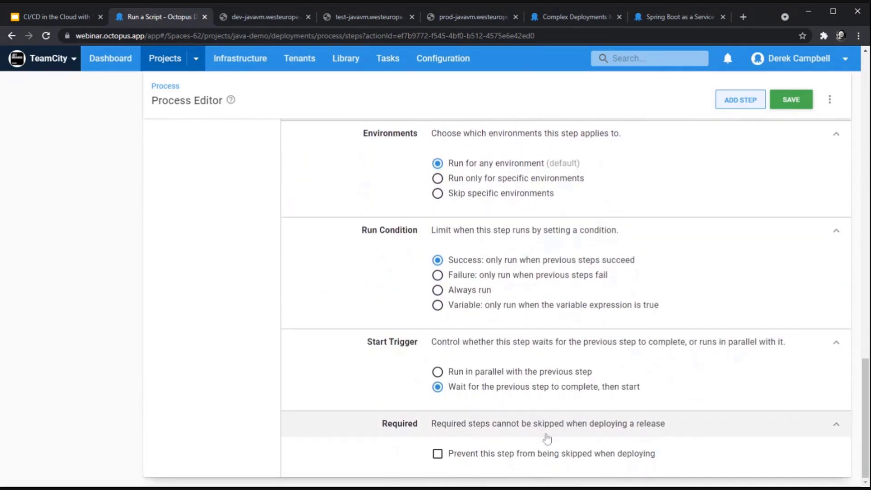
scroll(547, 439, "up", 6)
left_click(799, 105)
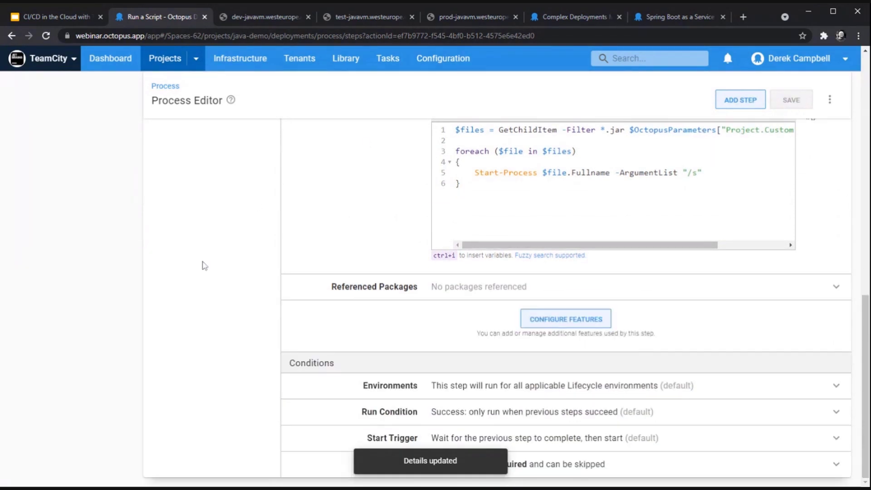
scroll(189, 219, "up", 10)
left_click(56, 270)
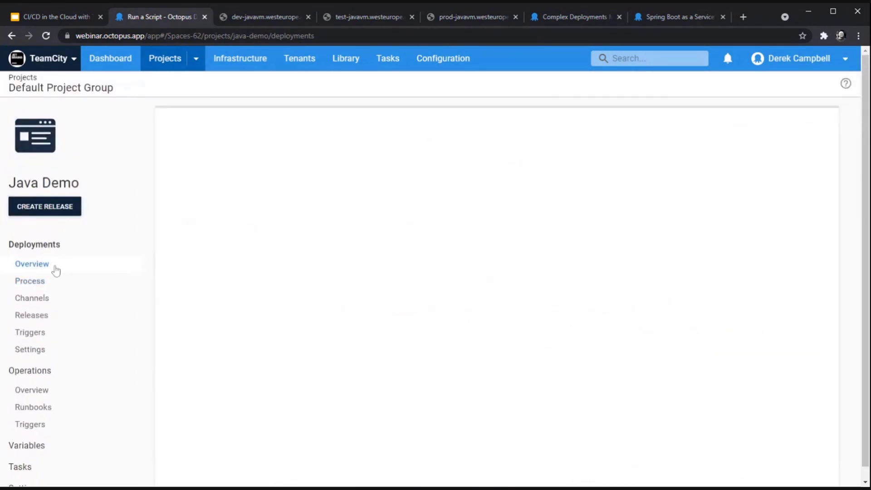
Step: Open the Java Demo deployment process and begin adding a new step
left_click(47, 284)
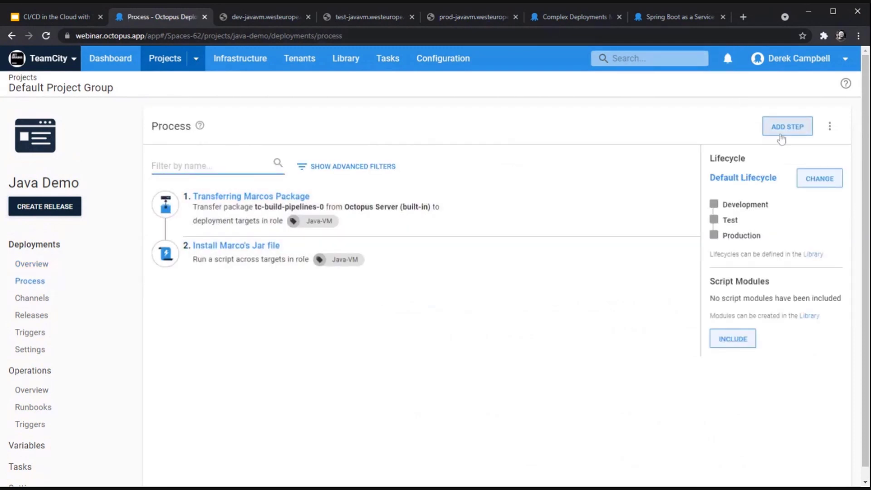
left_click(781, 137)
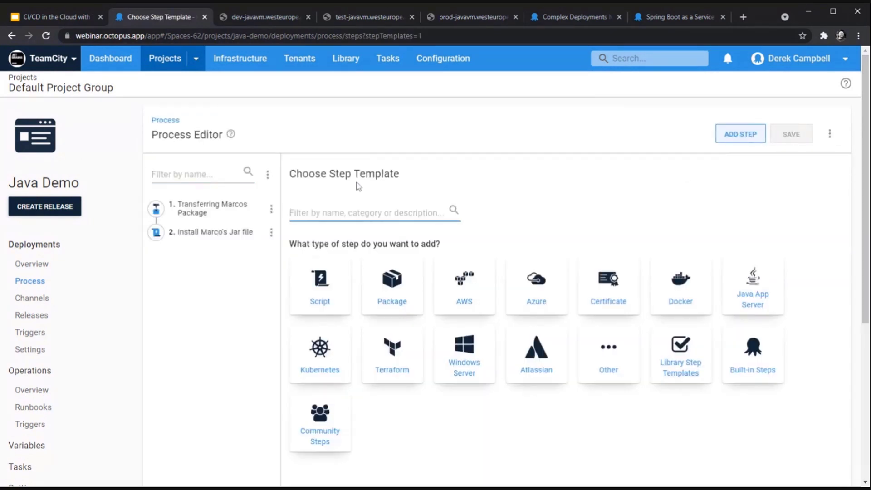
left_click(217, 175)
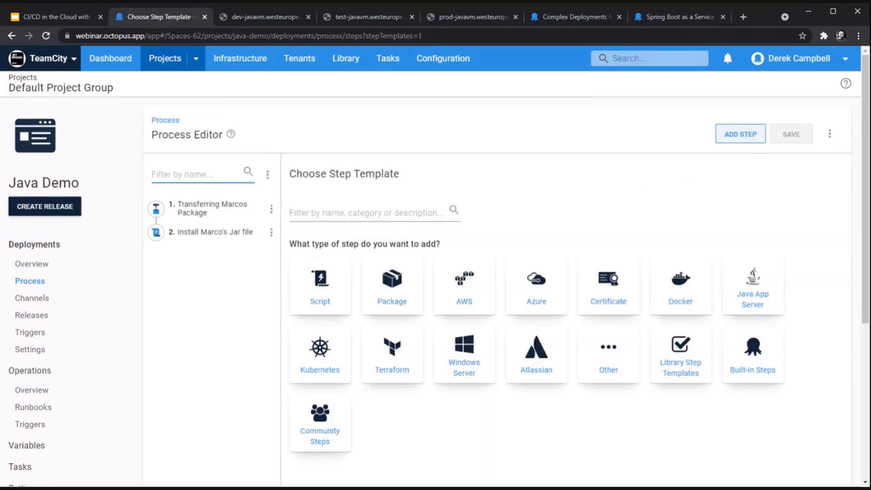
type("Mari")
key("BackSpace")
key("BackSpace")
key("BackSpace")
key("BackSpace")
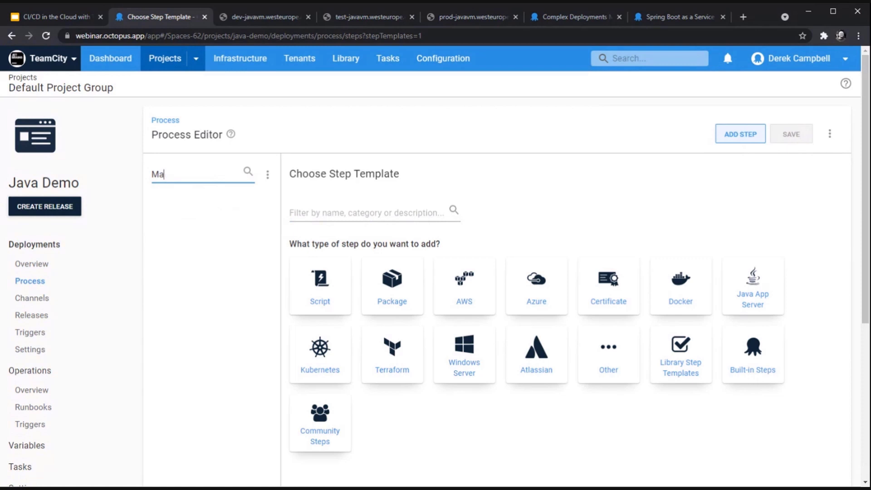
Step: Search step templates for 'Manual I' and add the Manual Intervention Required template
left_click(409, 213)
type("Manual")
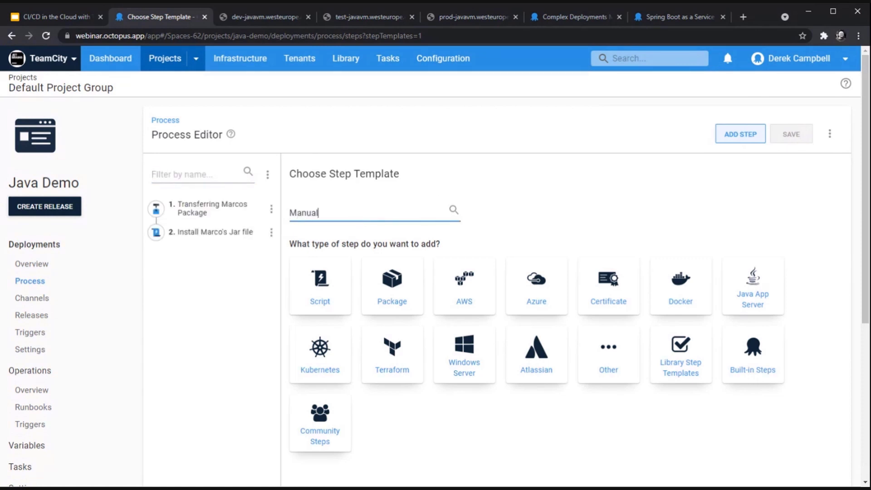
type(" I")
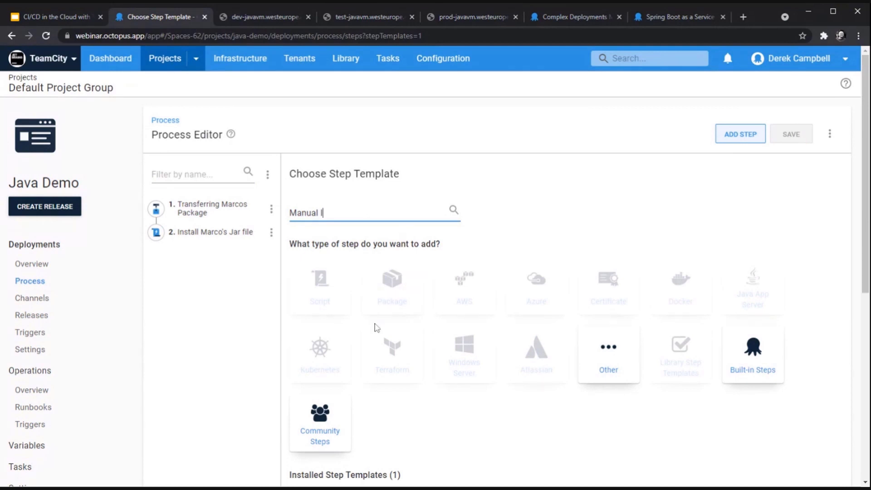
scroll(420, 355, "down", 4)
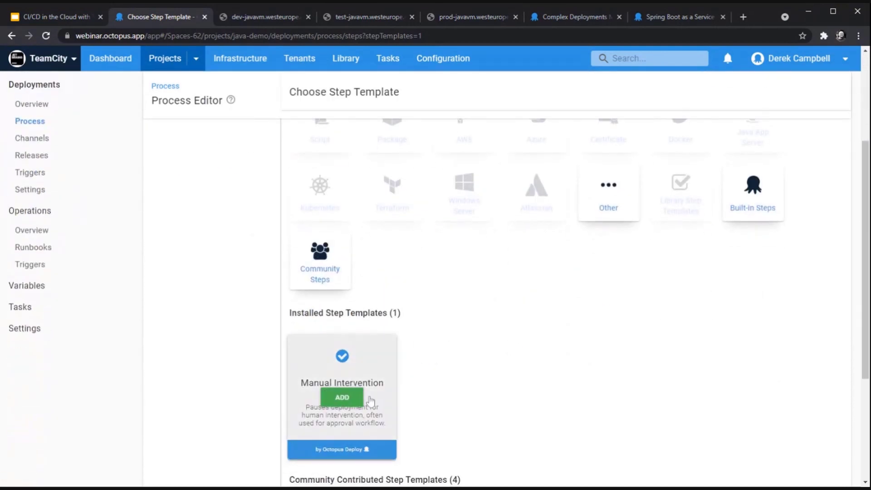
left_click(360, 399)
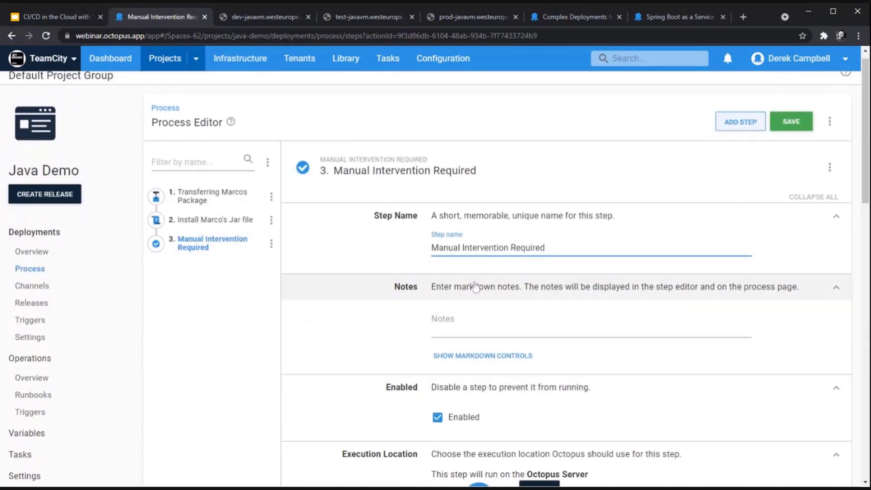
Step: Set the instructions to 'Please approve' and make Octopus Managers the responsible team
scroll(481, 361, "down", 5)
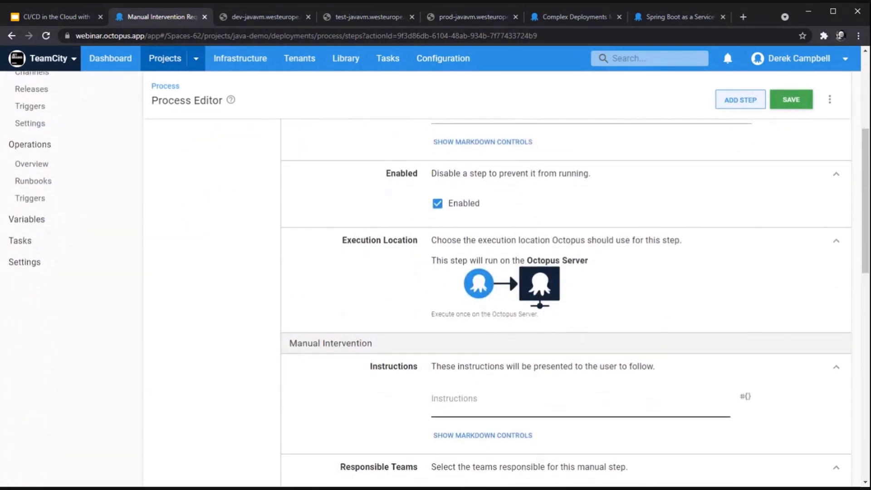
type("Pleas")
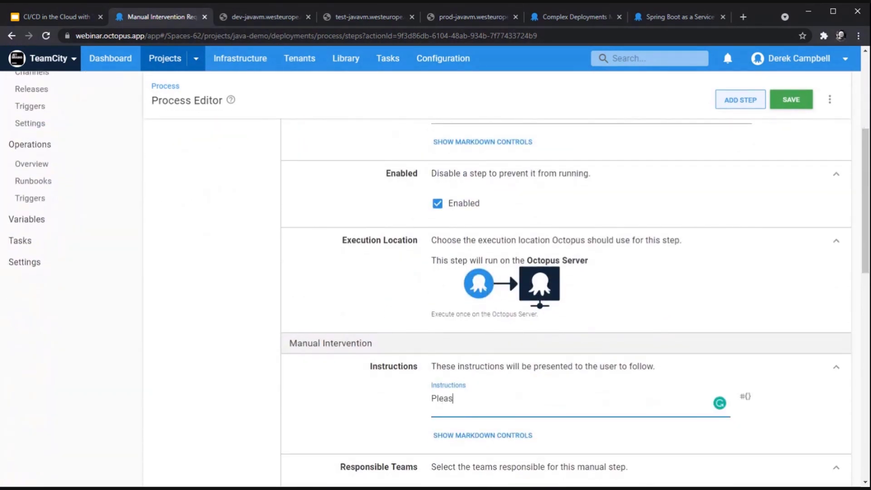
type("e approve")
scroll(481, 400, "down", 3)
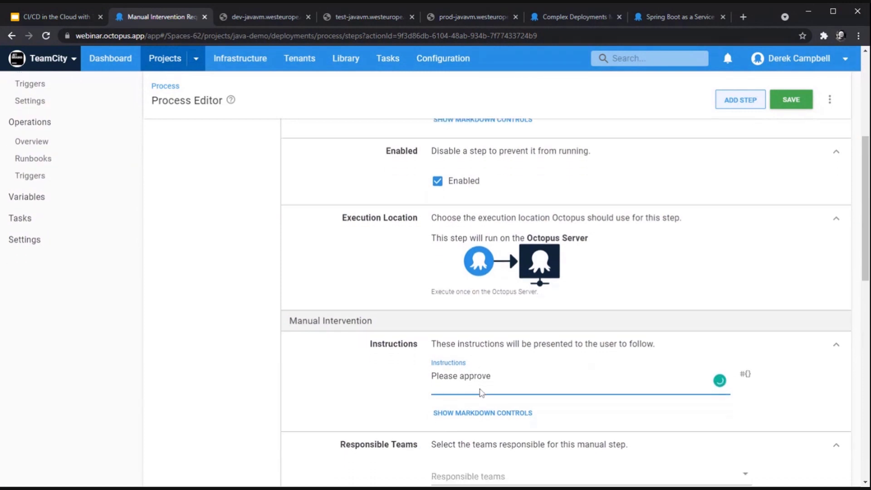
left_click(504, 351)
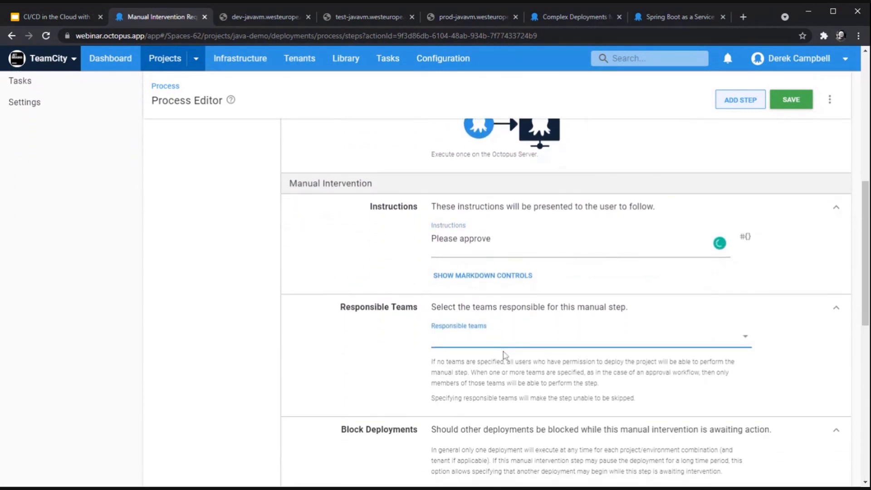
left_click(504, 353)
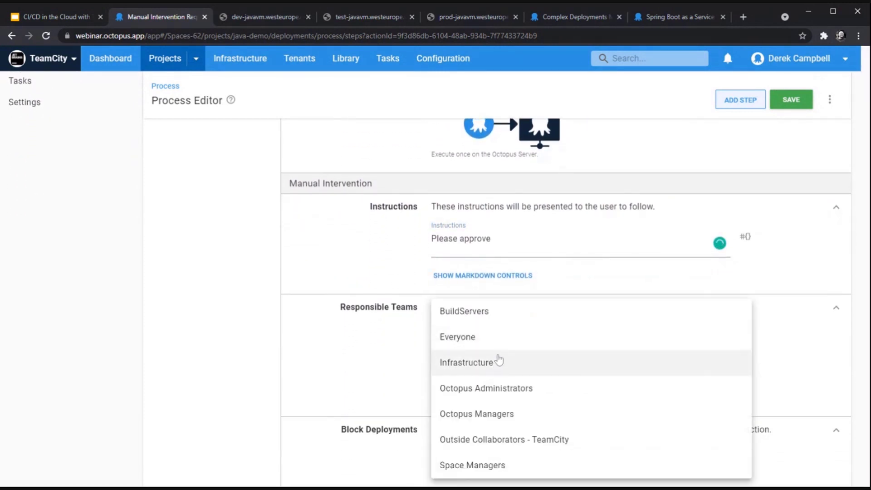
left_click(504, 414)
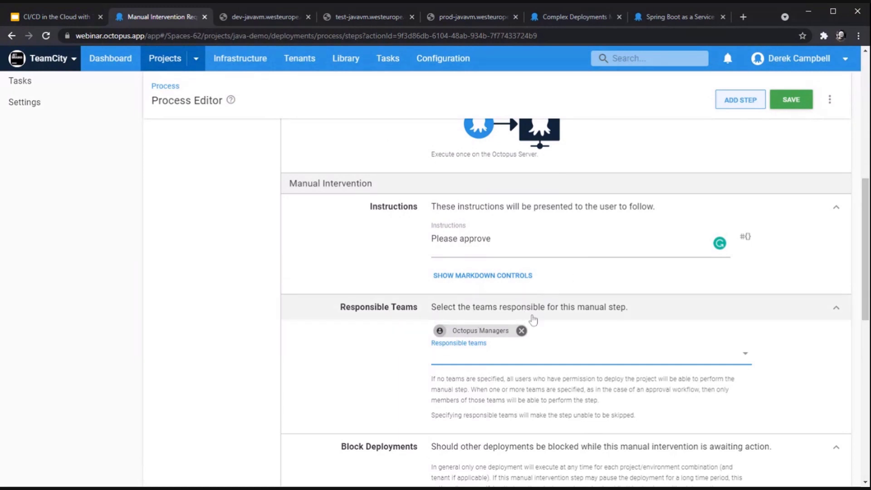
Step: Limit the step to run only in Production and save it
scroll(531, 320, "down", 5)
scroll(534, 320, "down", 3)
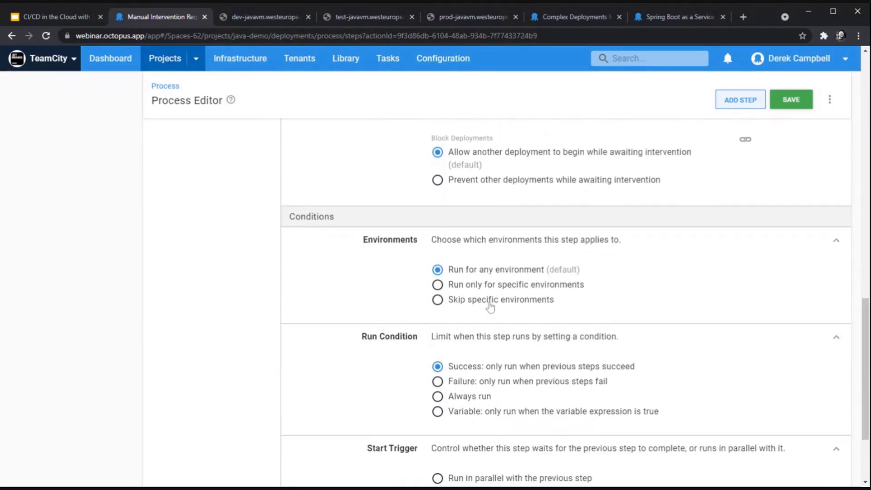
left_click(484, 288)
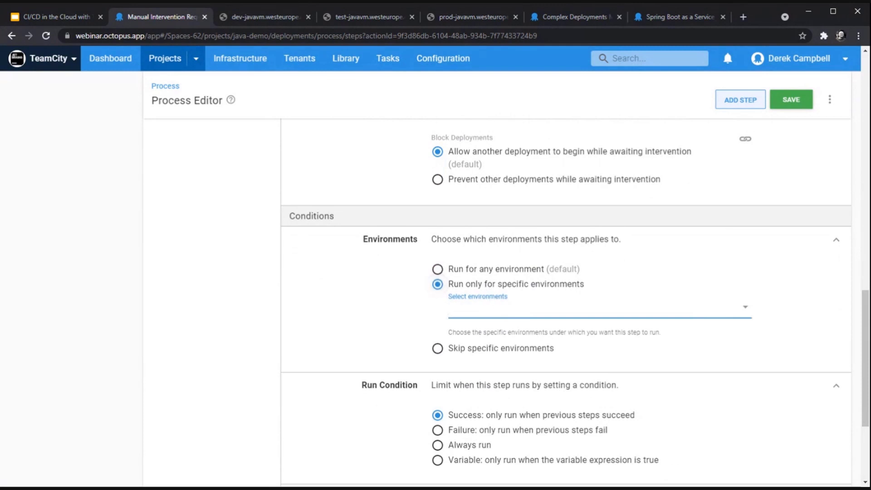
left_click(476, 365)
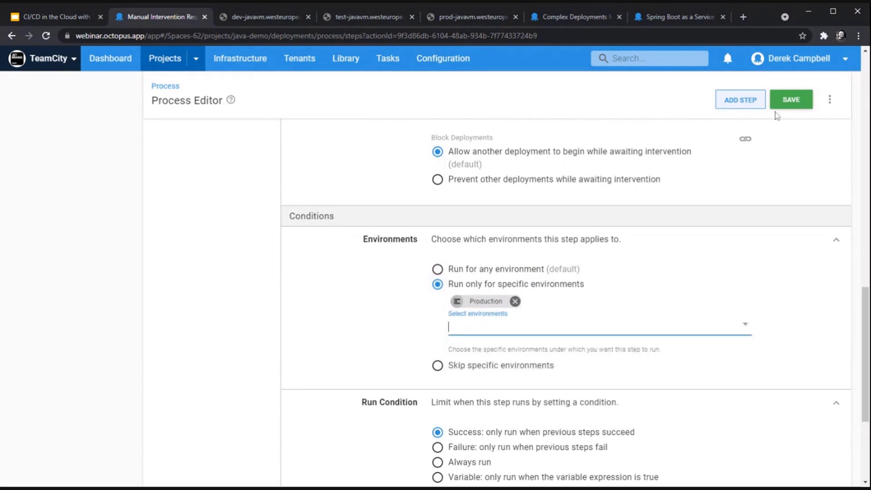
left_click(801, 100)
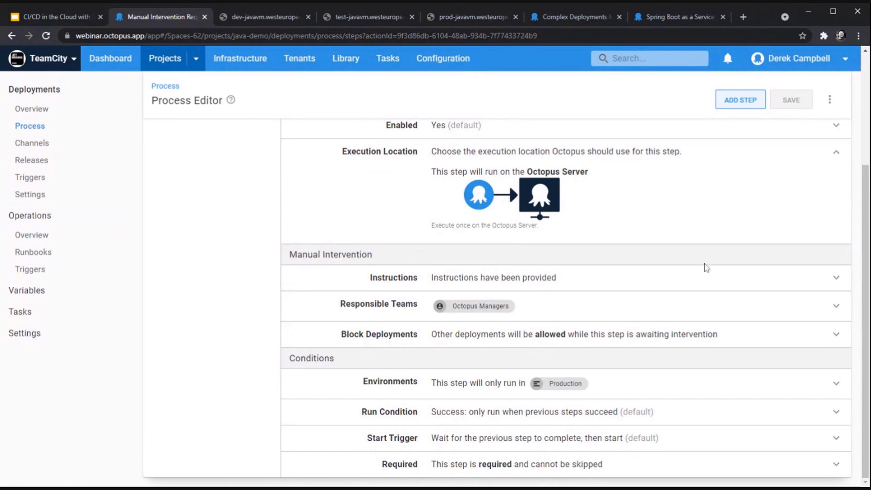
scroll(691, 276, "up", 1)
scroll(691, 276, "up", 2)
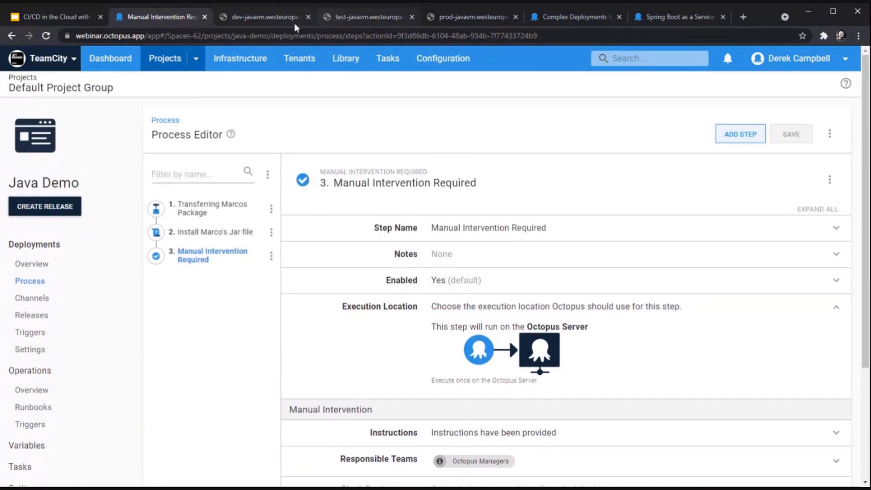
left_click(275, 20)
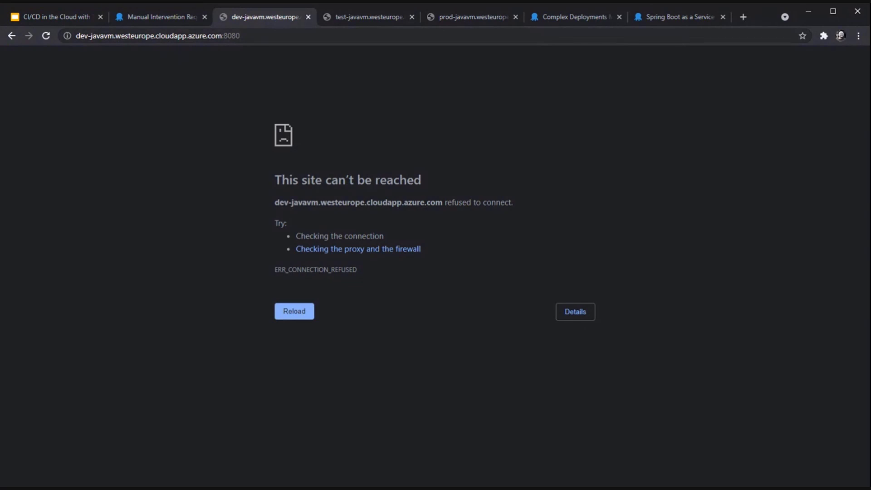
left_click(252, 36)
key("Return")
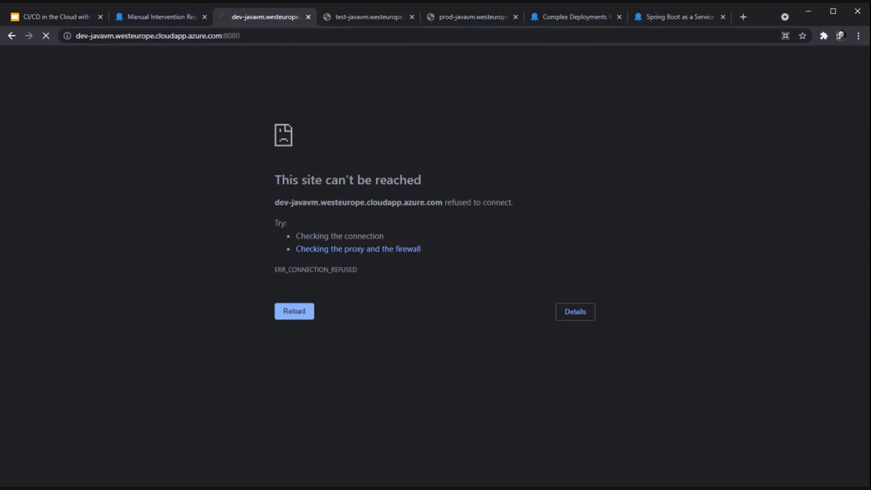
left_click(361, 11)
left_click(318, 35)
key("Return")
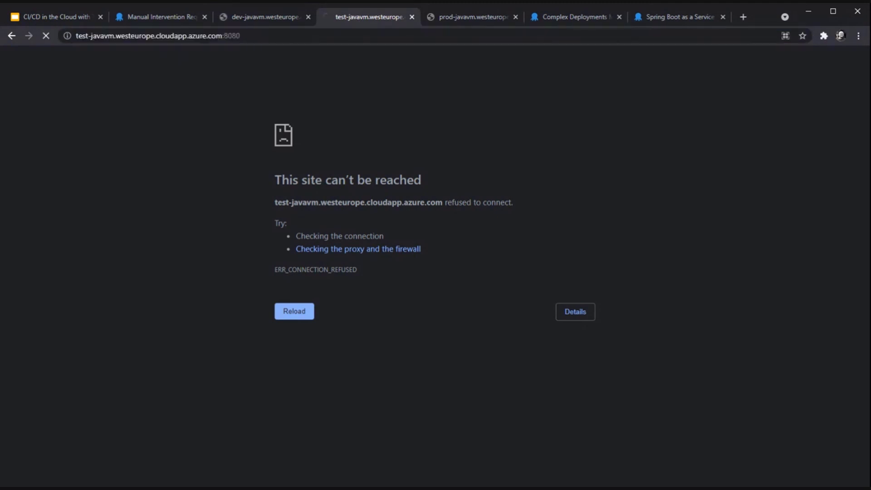
left_click(455, 14)
left_click(454, 35)
key("Return")
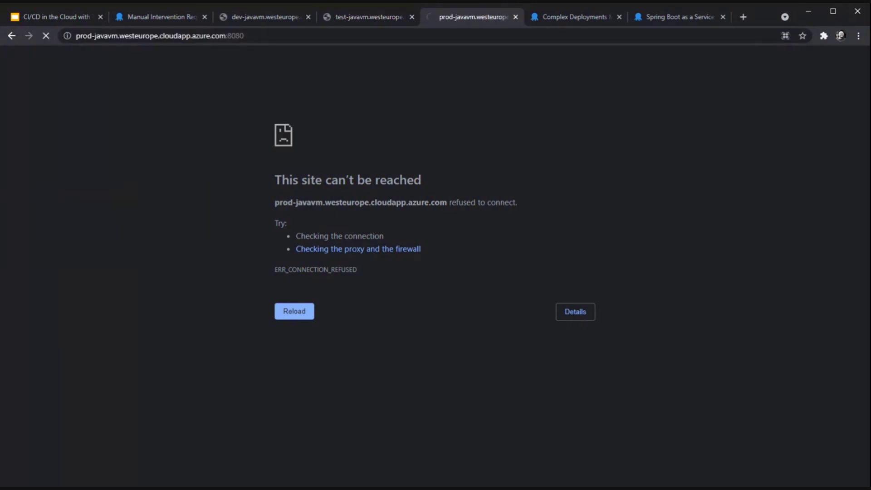
left_click(172, 21)
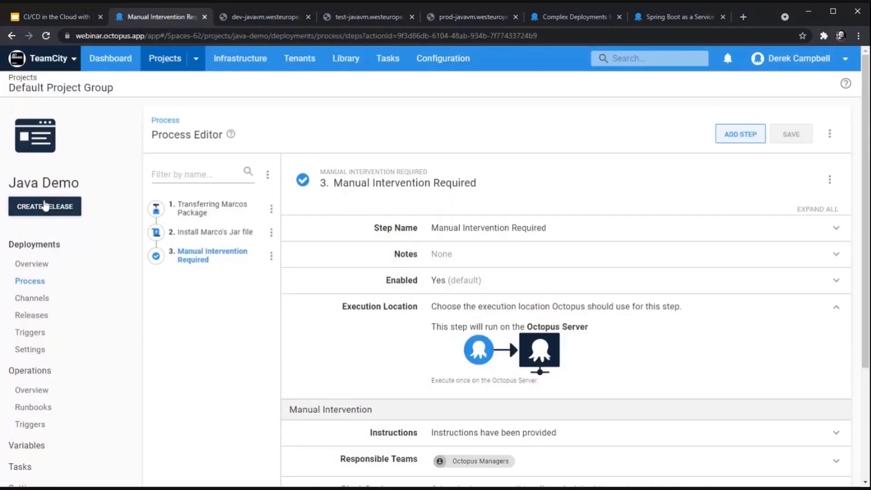
Step: Create Java Demo release 0.0.1 and save it
left_click(64, 210)
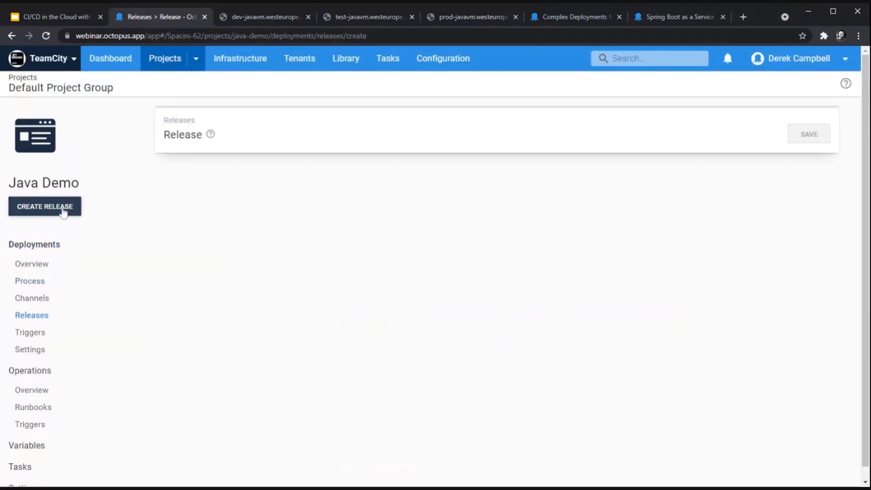
left_click(813, 136)
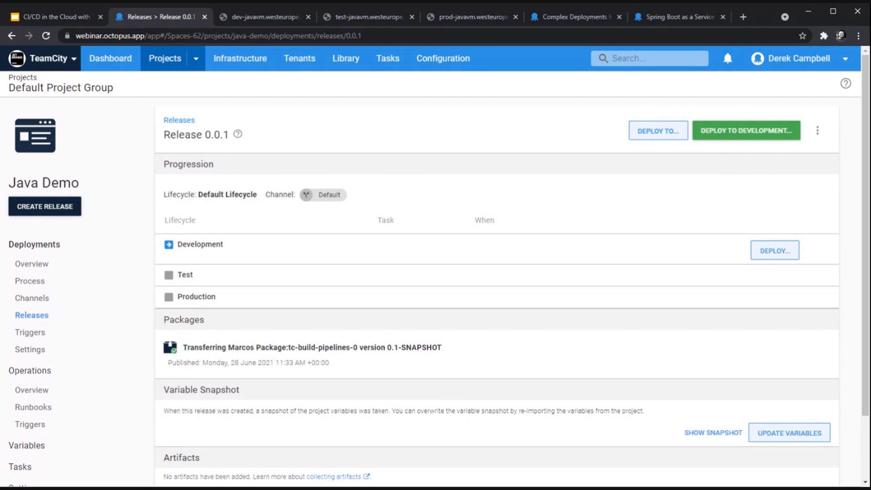
Step: Deploy release 0.0.1 to Development and open the failed deployment's log
left_click(780, 133)
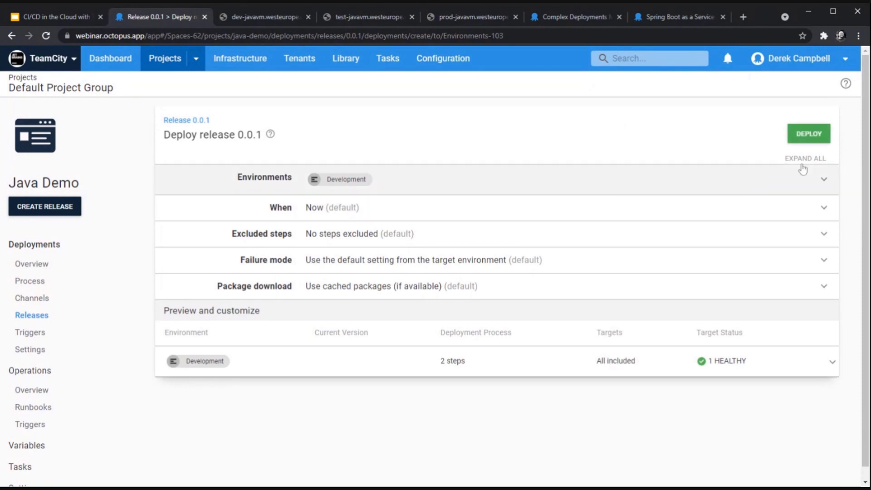
left_click(793, 135)
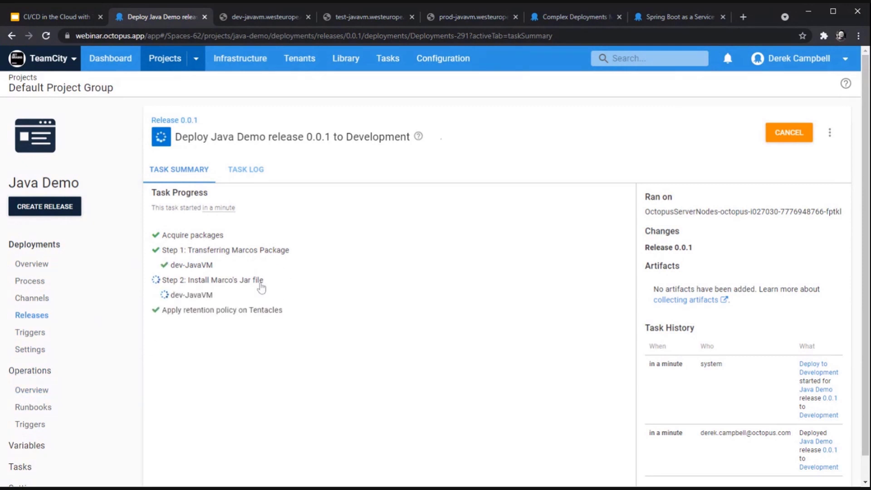
left_click(257, 174)
Step: Review the failed task log, then switch to the project's deployment process
scroll(254, 358, "down", 5)
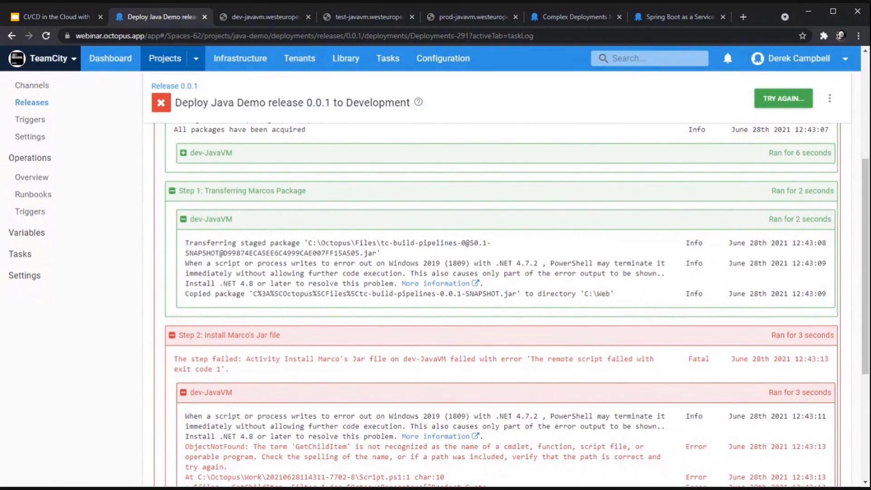
scroll(182, 291, "up", 10)
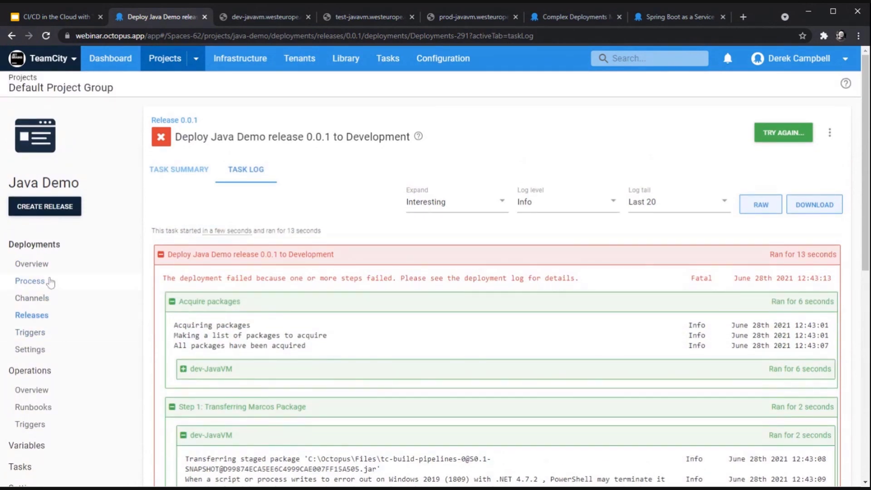
left_click(50, 283)
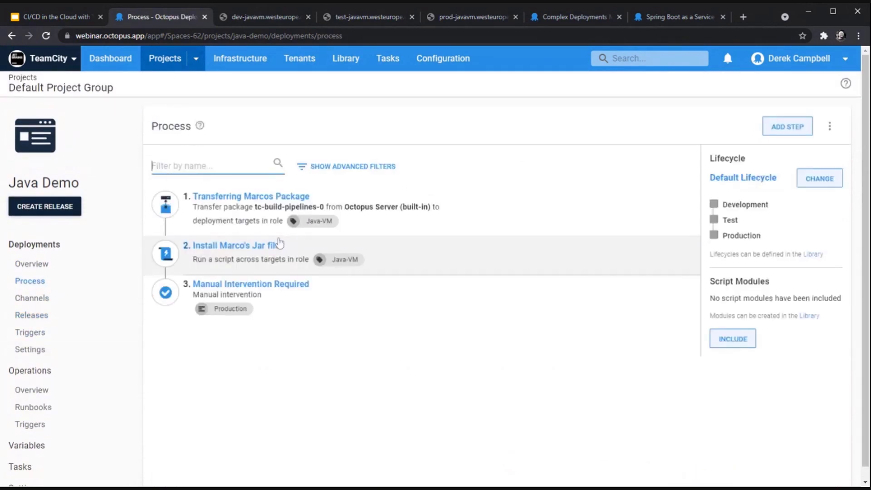
Step: Reorder the steps so Manual Intervention Required runs first
left_click(245, 264)
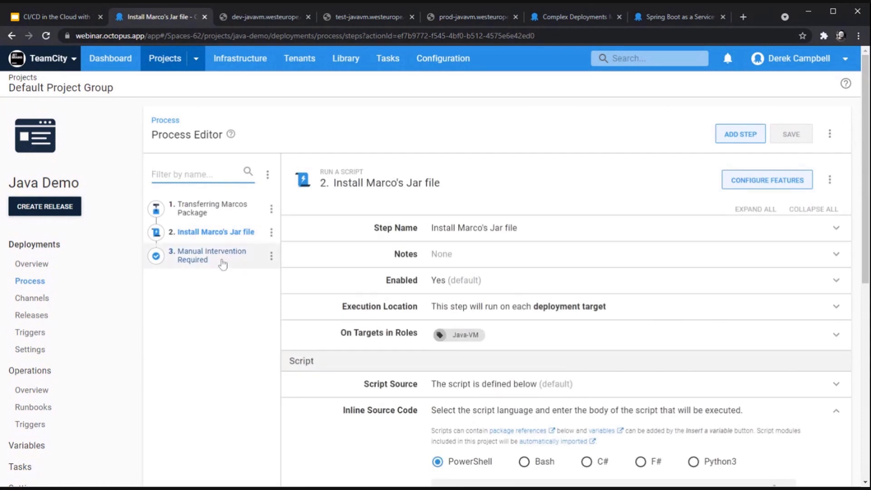
left_click(272, 257)
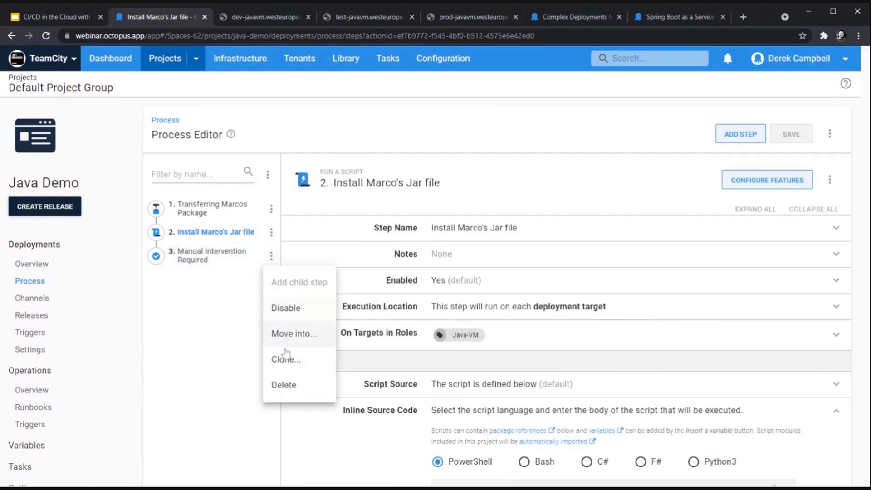
left_click(270, 254)
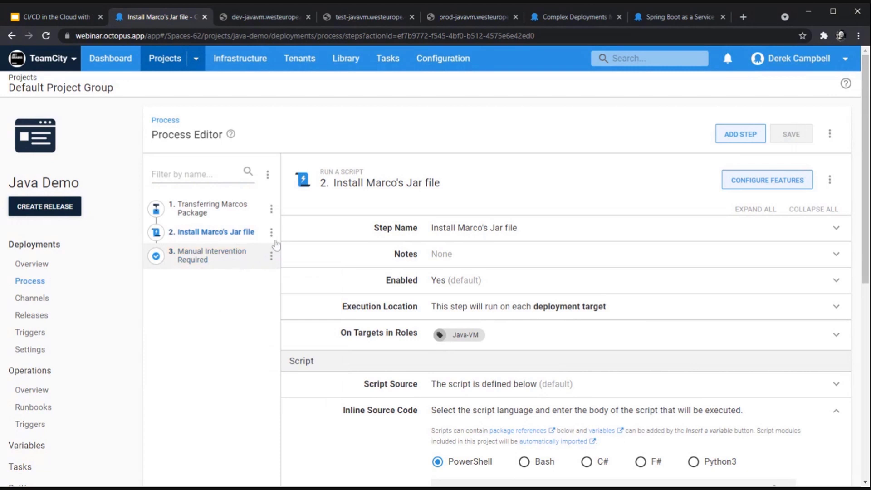
left_click(828, 137)
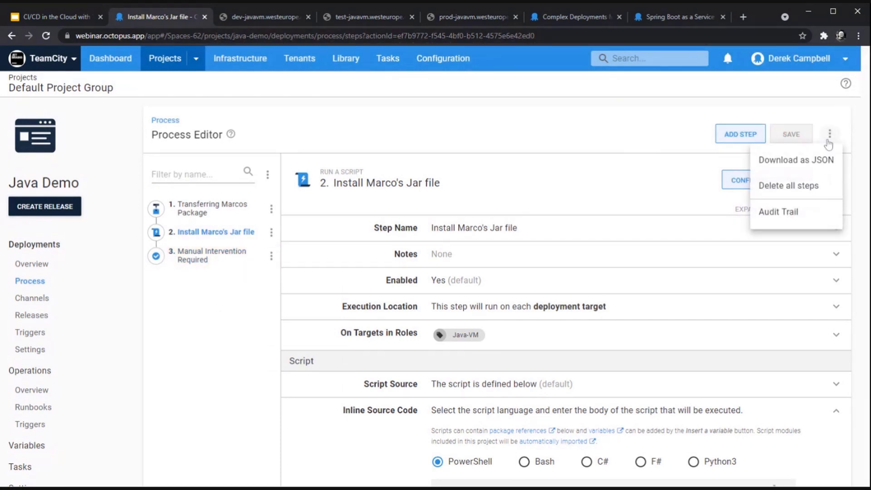
left_click(267, 174)
left_click(259, 202)
left_click_drag(322, 284, 432, 235)
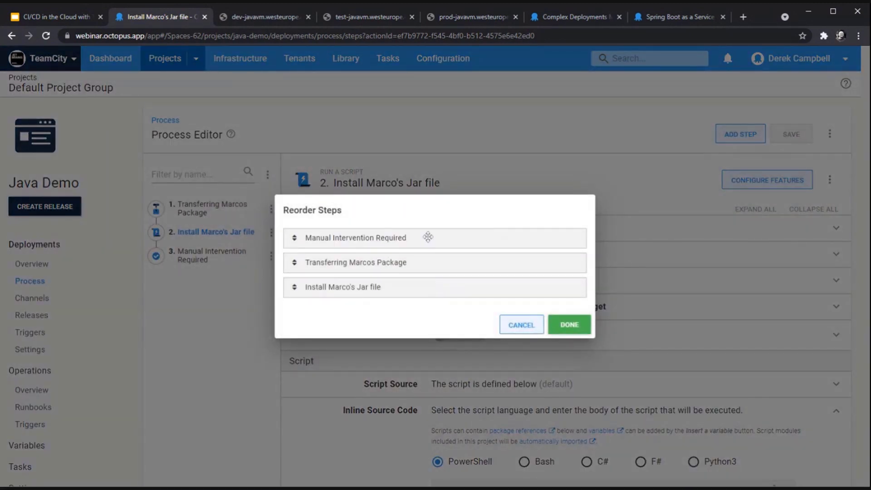
left_click(573, 324)
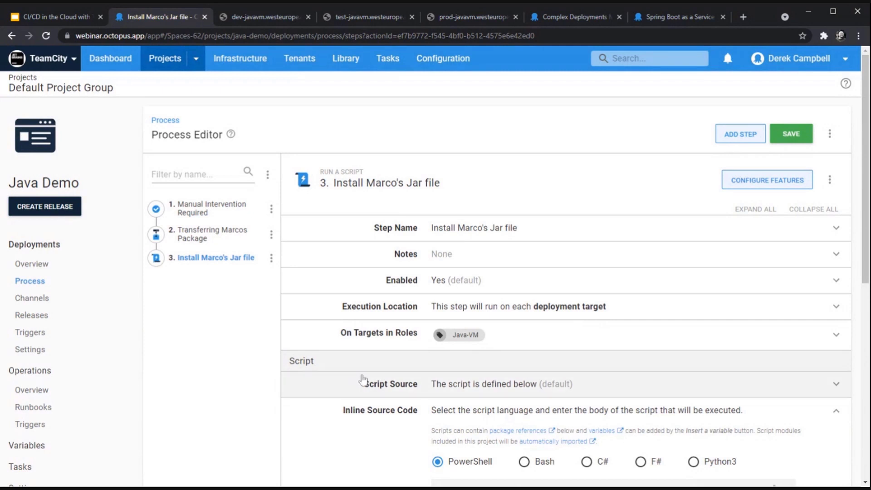
Step: Correct GetChildItem to Get-ChildItem in the Jar install script and save the process
scroll(363, 380, "down", 6)
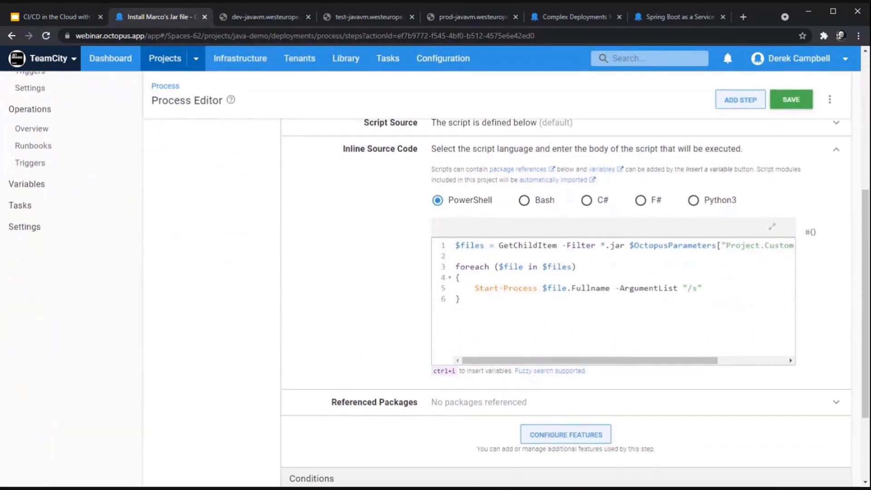
type("-")
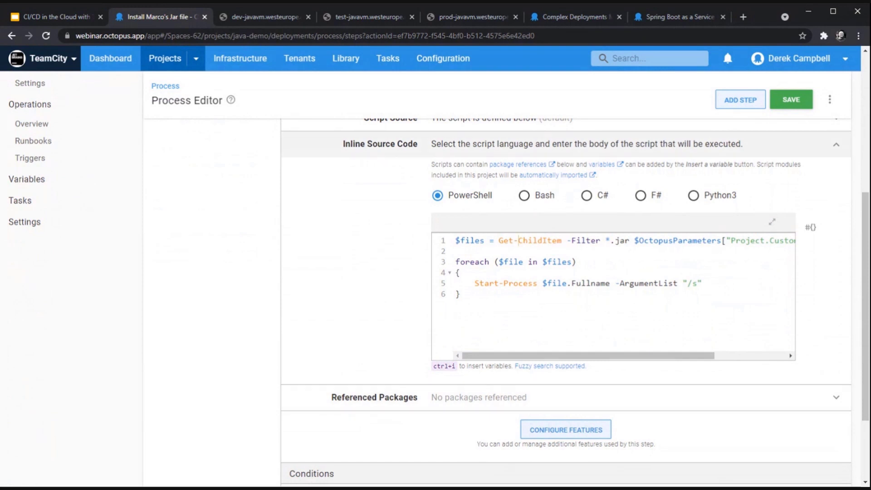
left_click(792, 101)
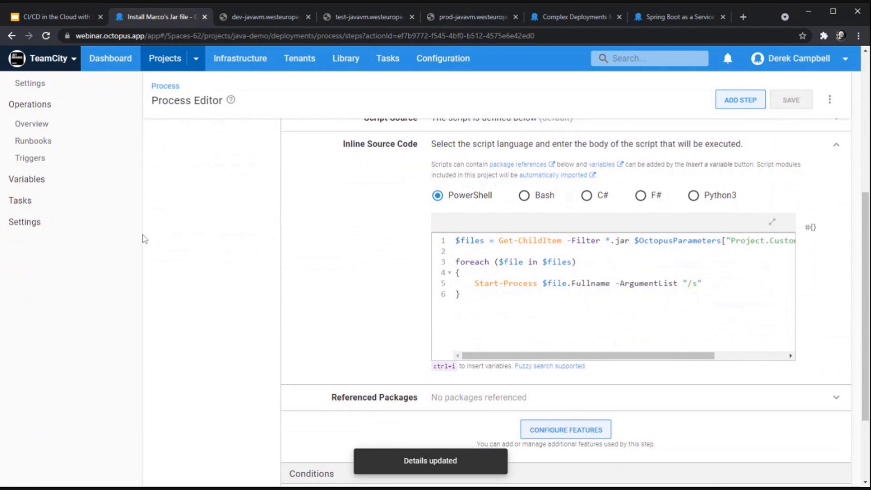
scroll(136, 243, "up", 6)
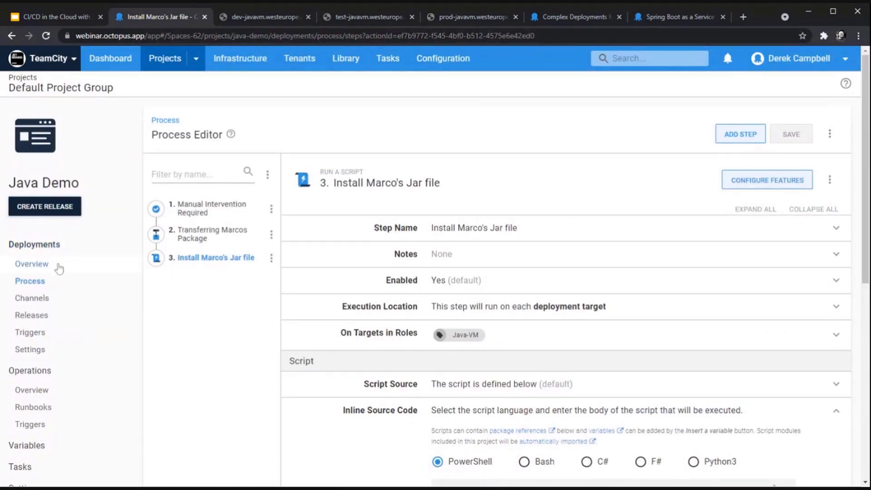
Step: Create and save Java Demo release 0.0.2
left_click(59, 268)
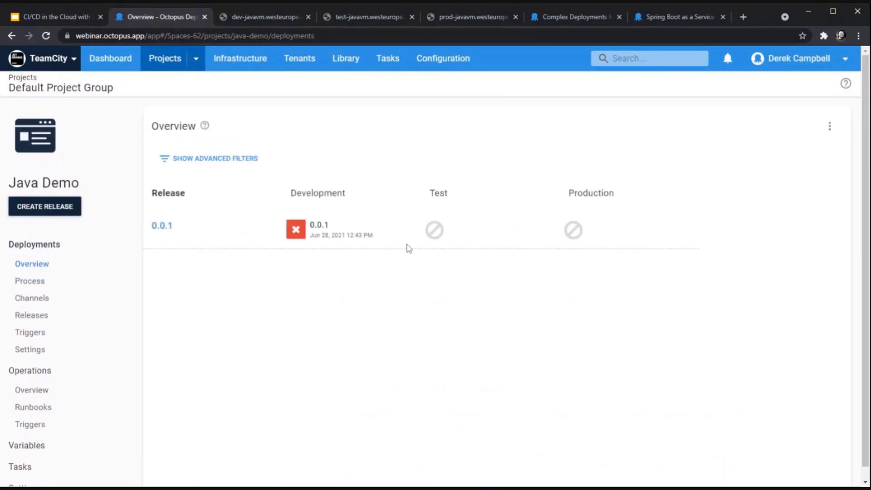
left_click(78, 211)
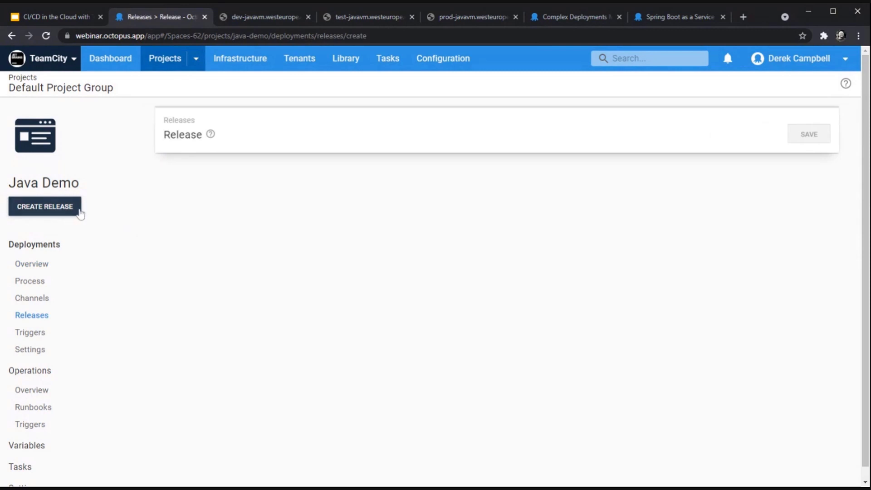
left_click(812, 137)
Step: Deploy release 0.0.2 to Development and check that every step passes in the task log
left_click(761, 139)
left_click(805, 135)
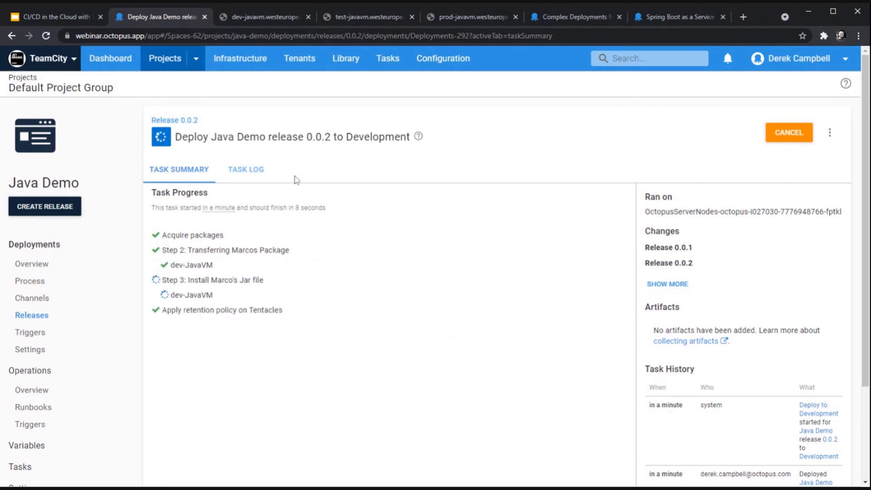
left_click(257, 176)
scroll(257, 176, "down", 3)
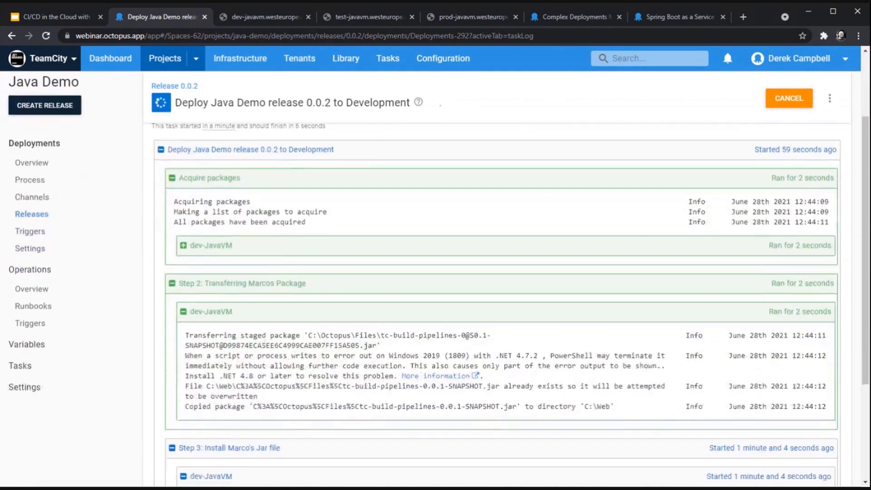
scroll(399, 385, "down", 3)
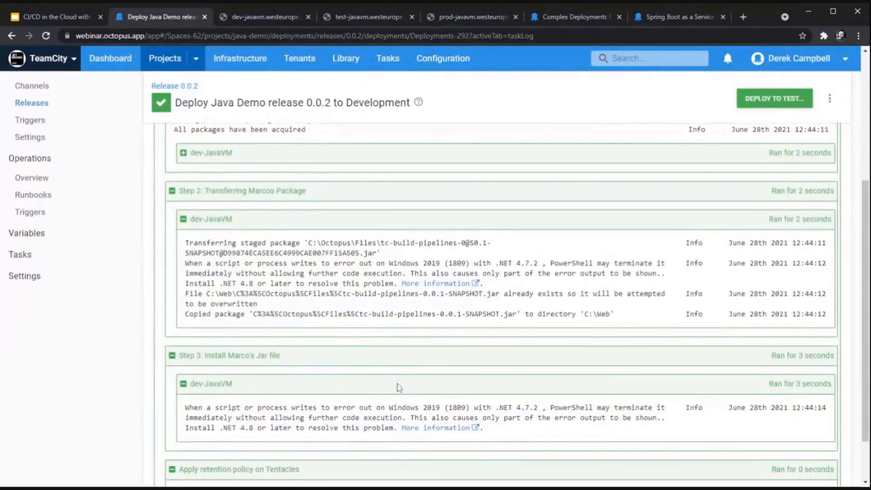
scroll(480, 407, "down", 1)
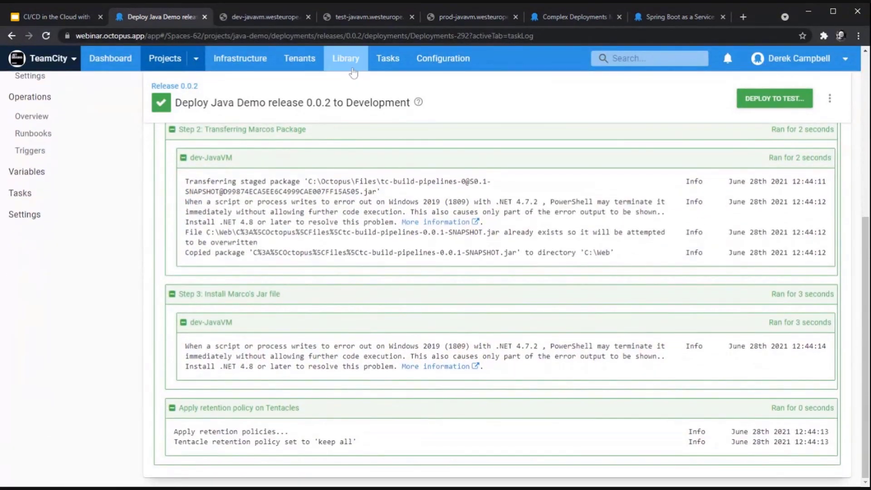
left_click(287, 17)
Step: Reload the dev-javavm site on port 8080 in Chrome
key("ctrl+l")
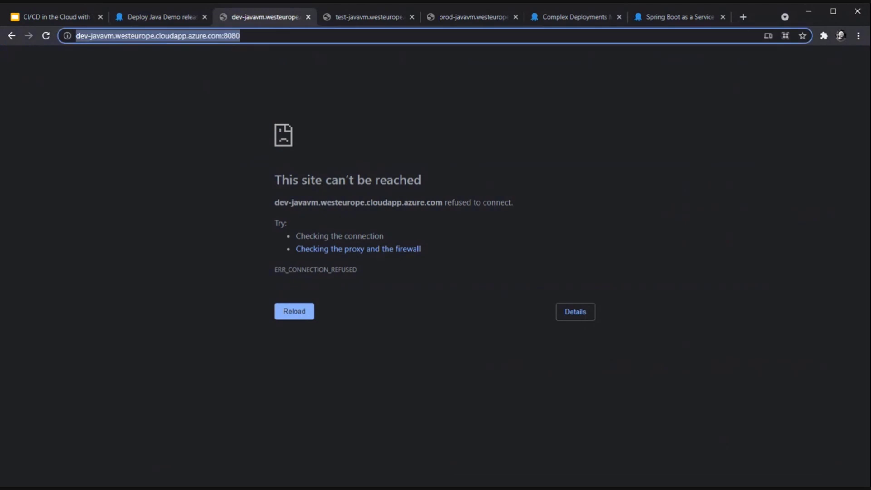
key("Return")
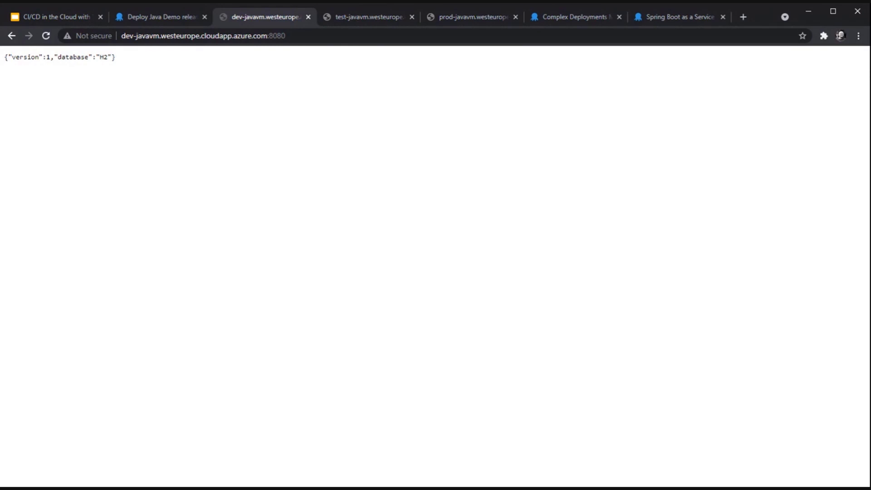
Step: Deploy release 0.0.2 to the Test environment
left_click(171, 14)
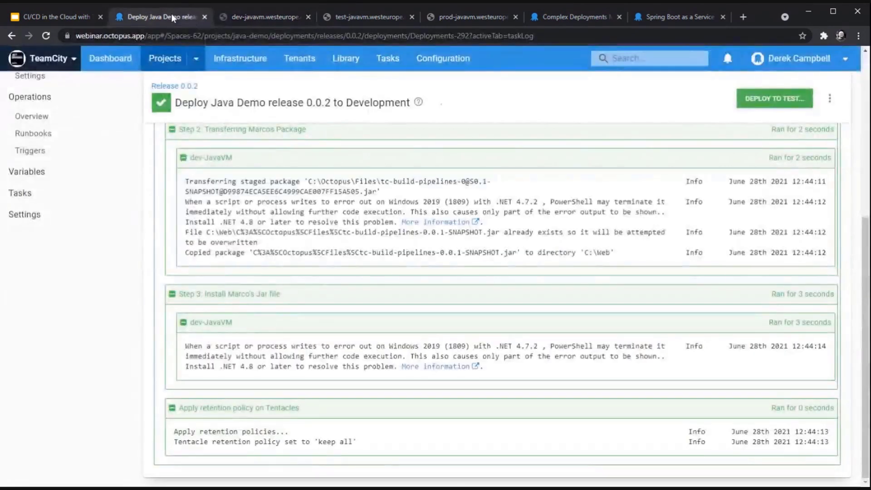
left_click(776, 98)
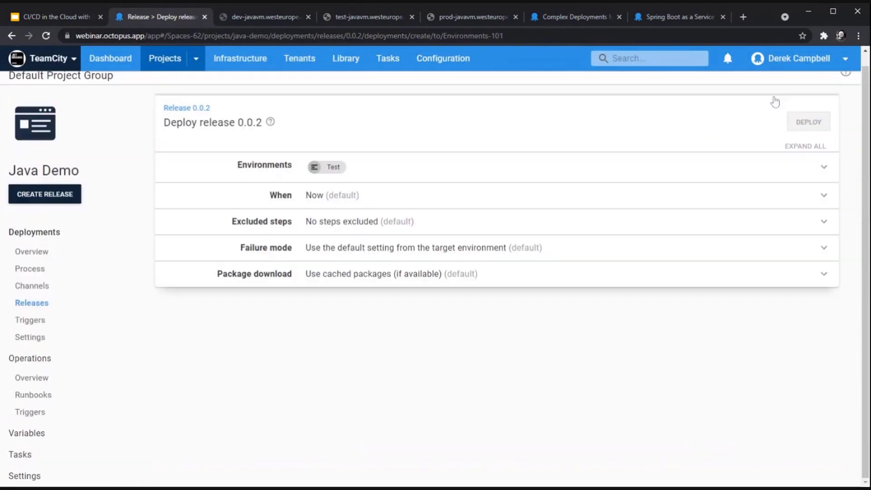
left_click(808, 129)
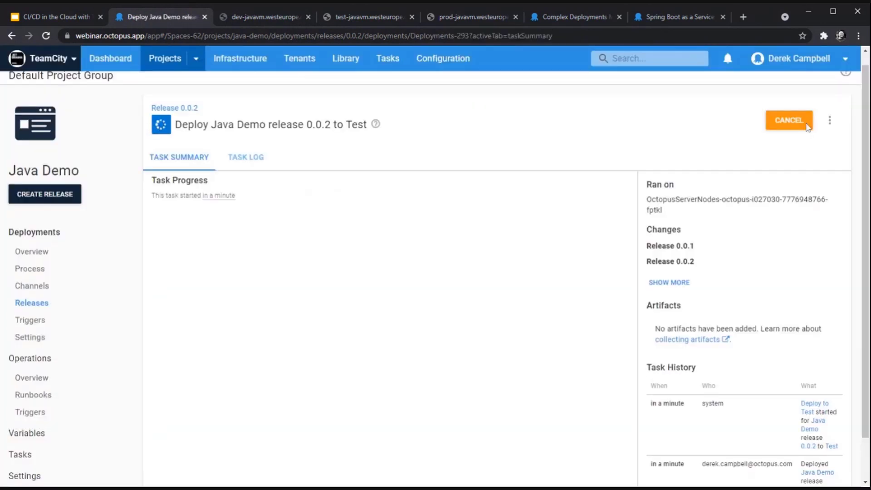
Step: Close the dev-javavm tab and return to the Java Demo deployment task
left_click(274, 19)
left_click(310, 19)
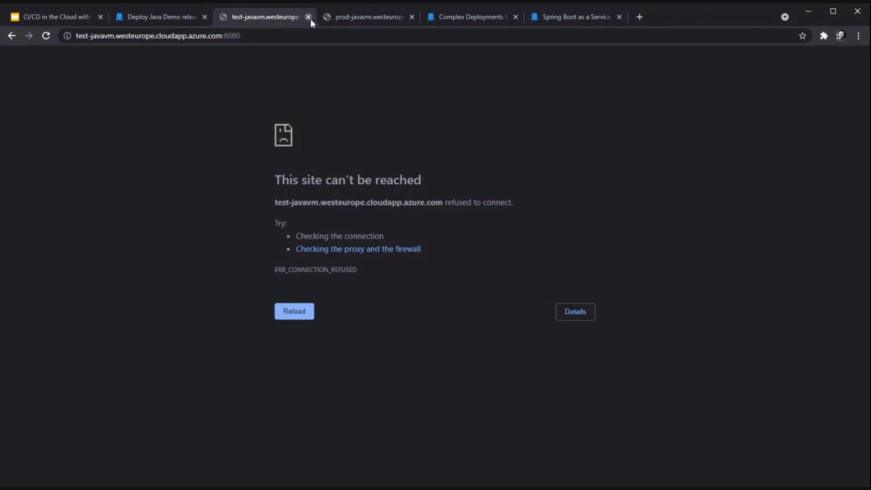
left_click(150, 17)
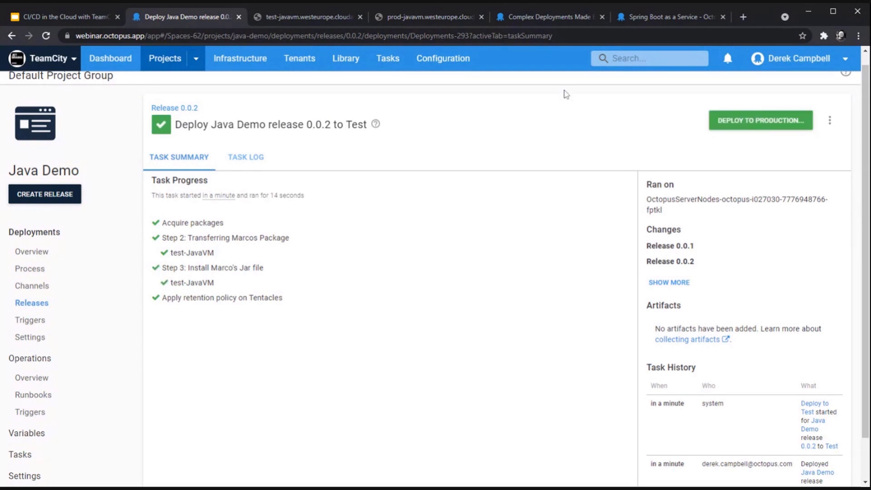
Step: Deploy release 0.0.2 to Production, assigning and approving the manual intervention
left_click(788, 125)
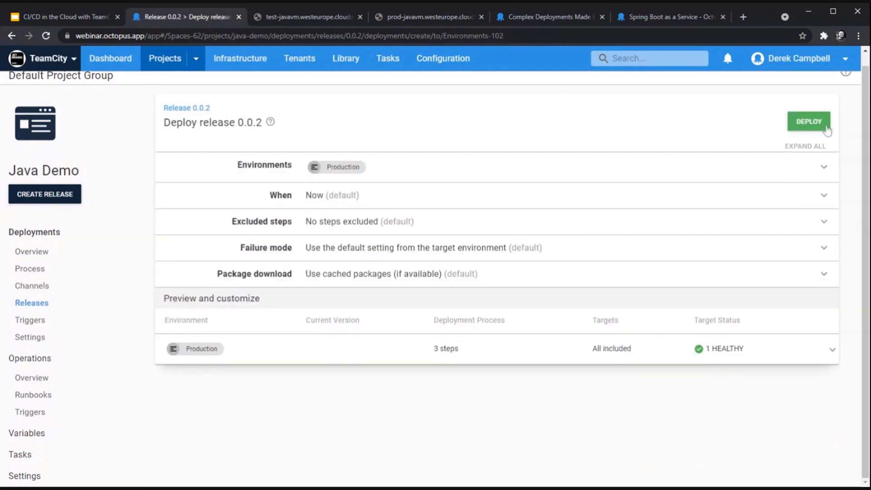
left_click(817, 124)
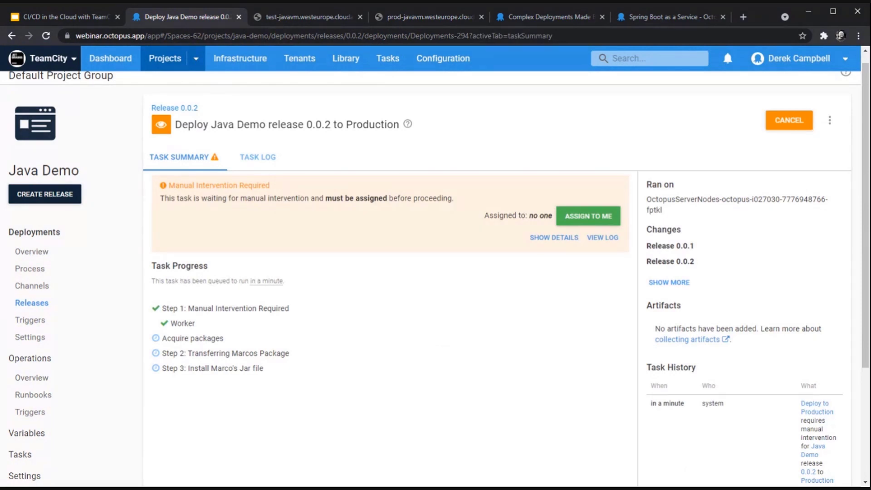
left_click(587, 217)
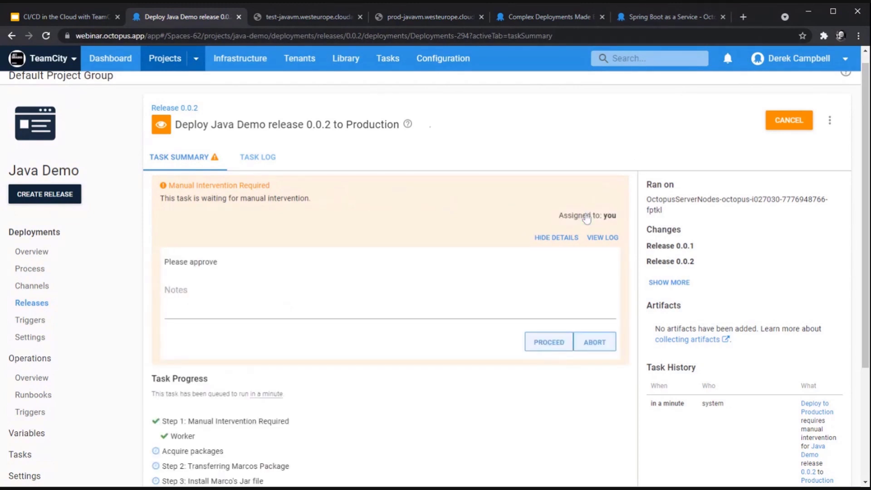
left_click(540, 344)
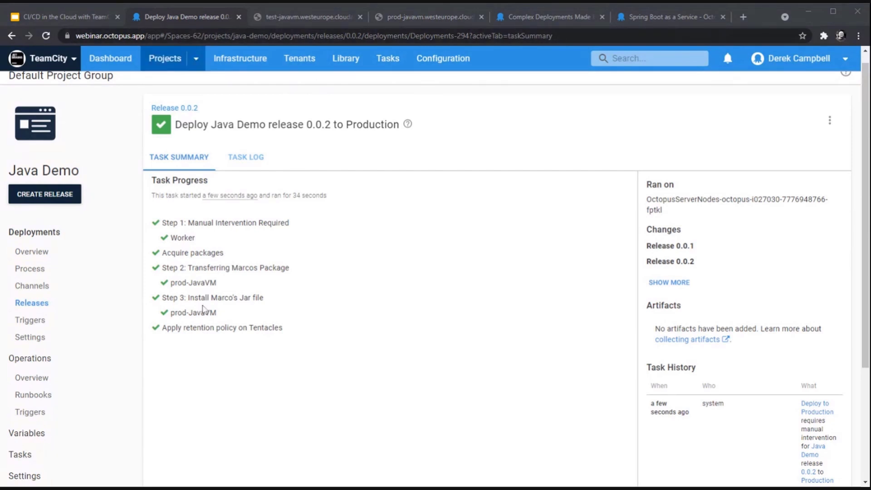
Step: Reload the test and prod JavaVM sites to confirm both return the version 1 H2 JSON
left_click(319, 23)
key("ctrl+l")
key("Return")
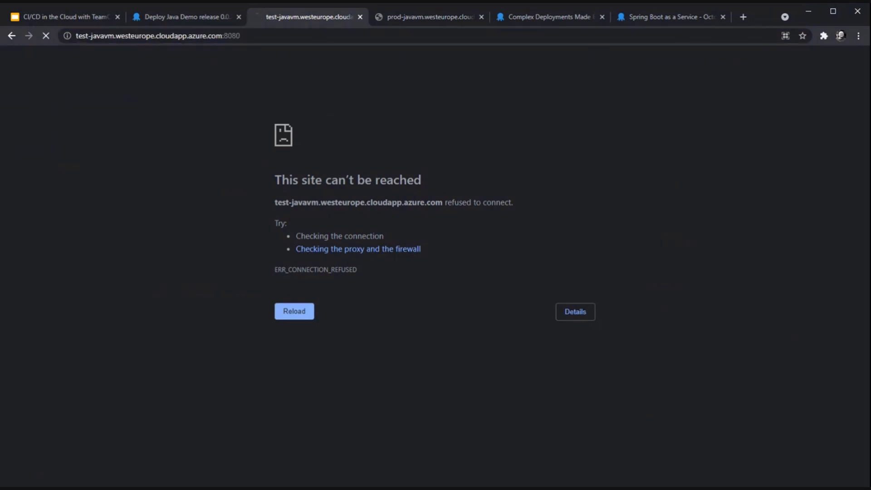
left_click(405, 20)
key("ctrl+l")
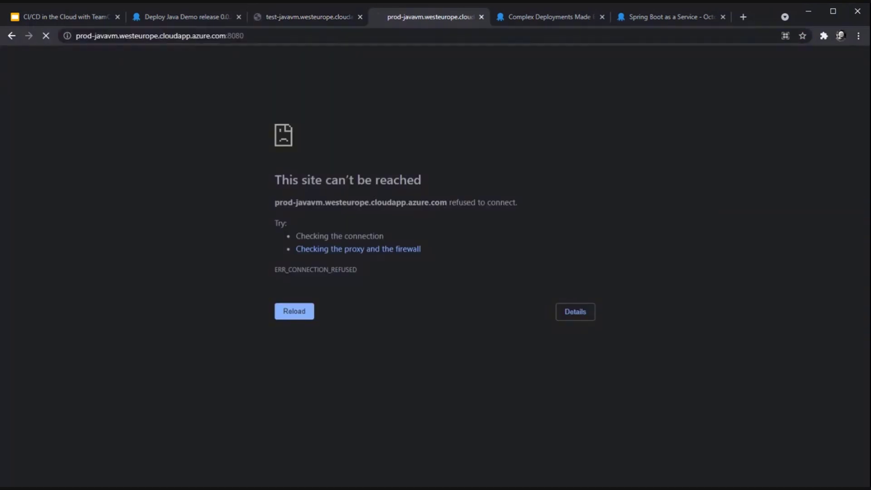
key("Return")
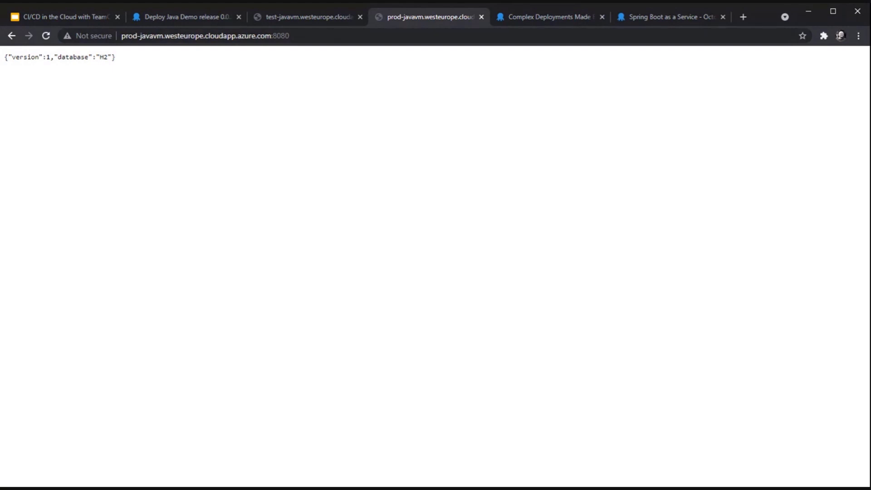
left_click(171, 20)
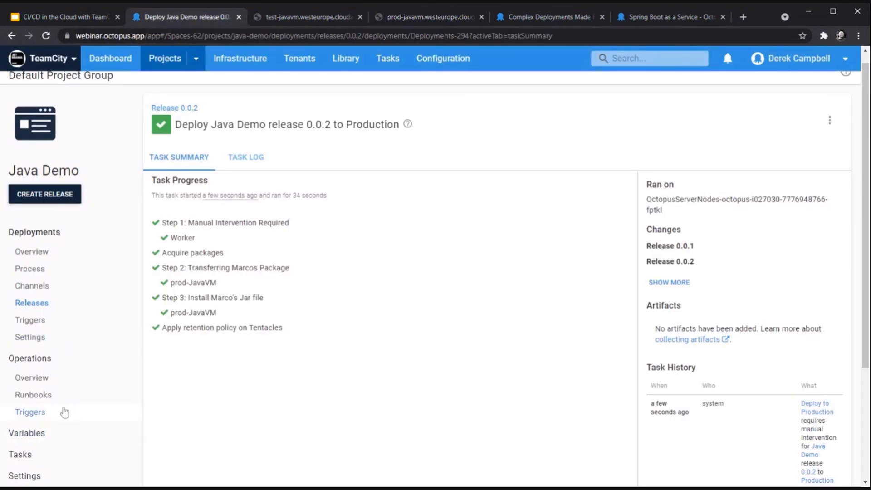
scroll(64, 410, "down", 1)
Step: Review the Spin-up Java Server on Server 2019 runbook's process steps, including Install dependencies
left_click(60, 336)
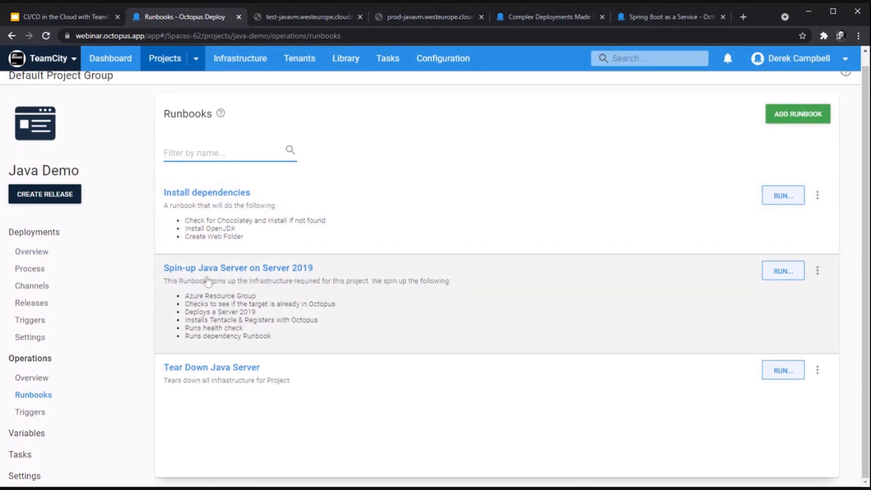
left_click(208, 281)
left_click(307, 165)
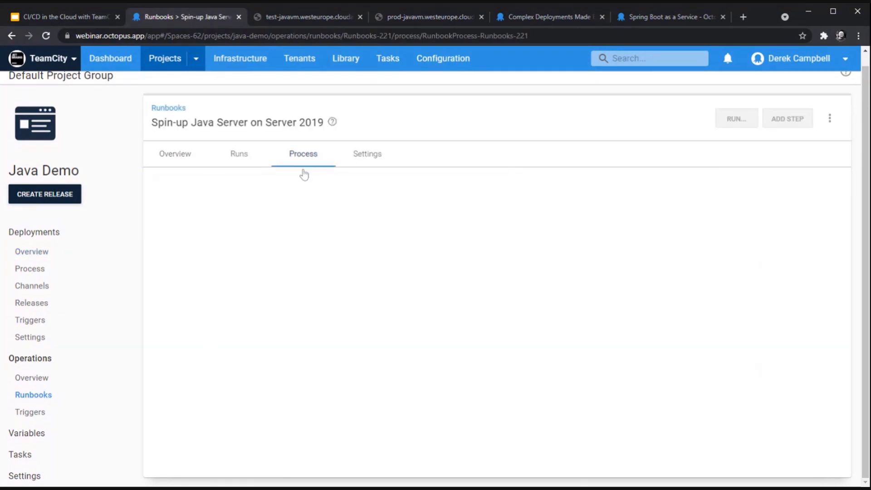
scroll(254, 355, "down", 1)
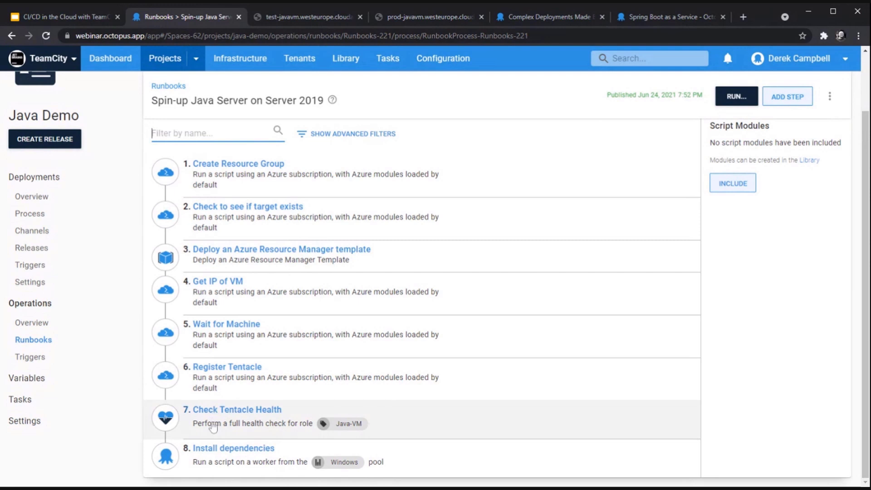
left_click(216, 449)
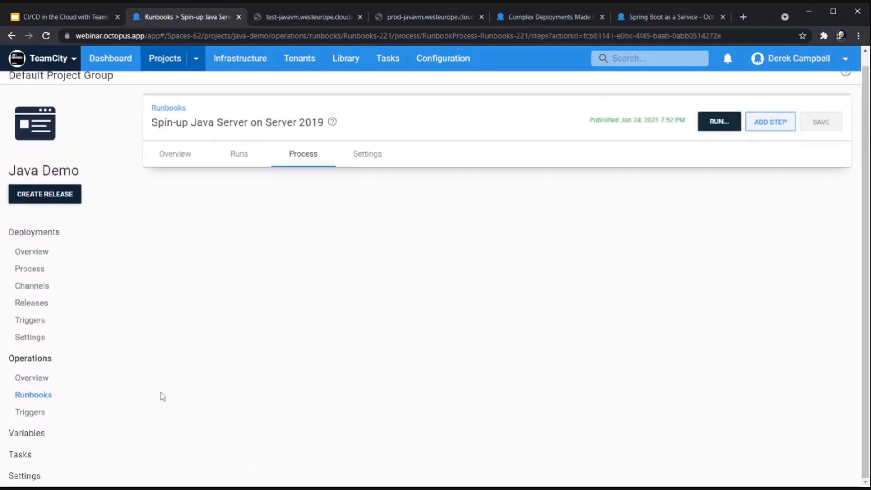
left_click(49, 379)
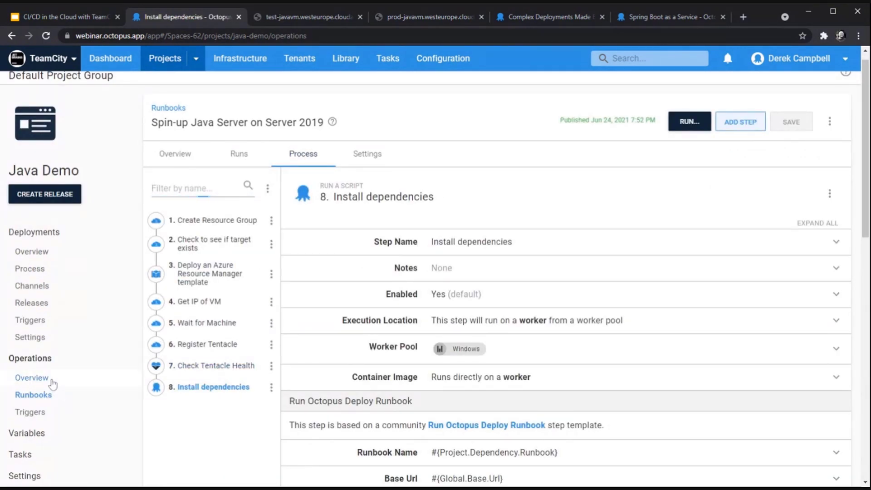
left_click(49, 395)
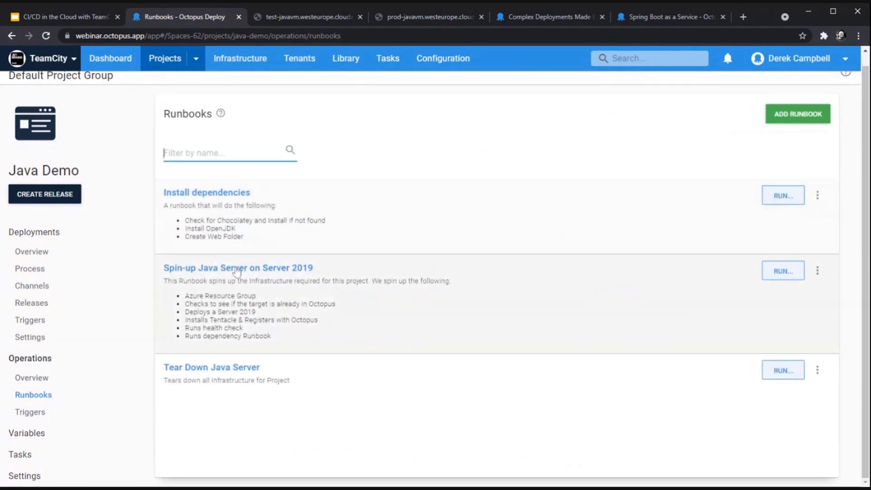
Step: Show the Install dependencies runbook's steps, from Chocolatey Ensure Installed to Restart Tentacle
left_click(245, 208)
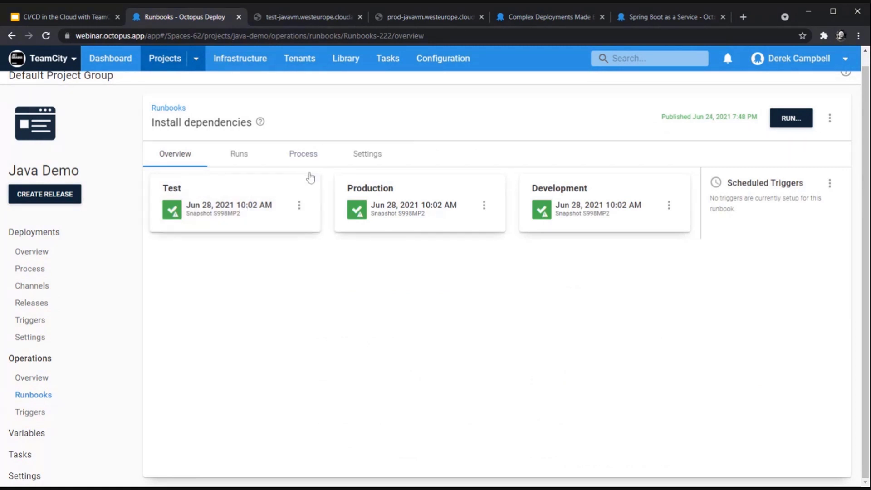
left_click(302, 154)
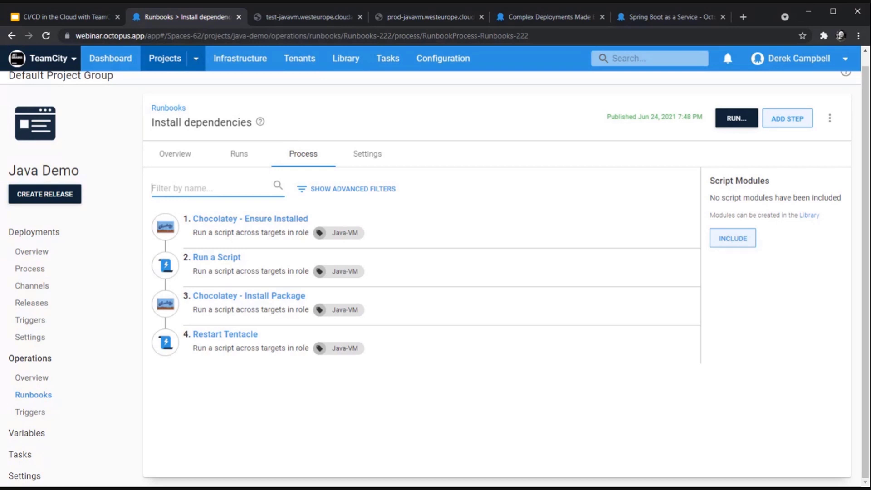
Step: Review the Azure and AWS entries under Infrastructure accounts, then bring up the octopus.com homepage
left_click(237, 59)
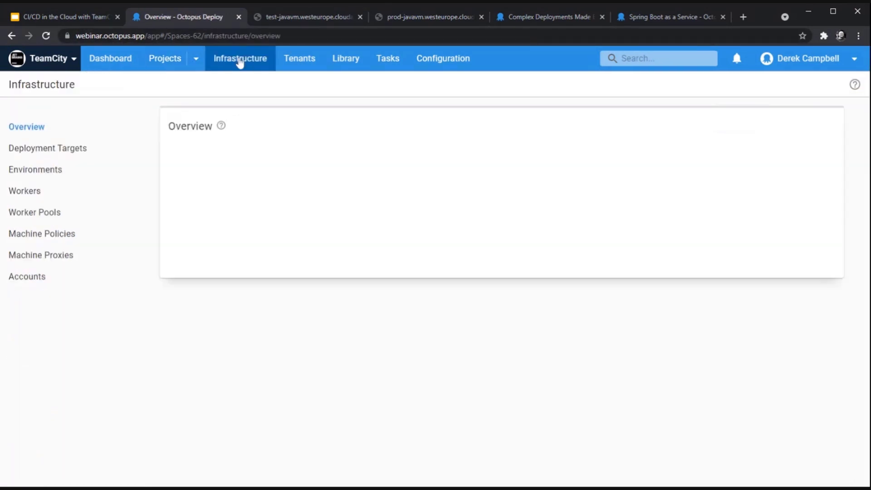
left_click(57, 277)
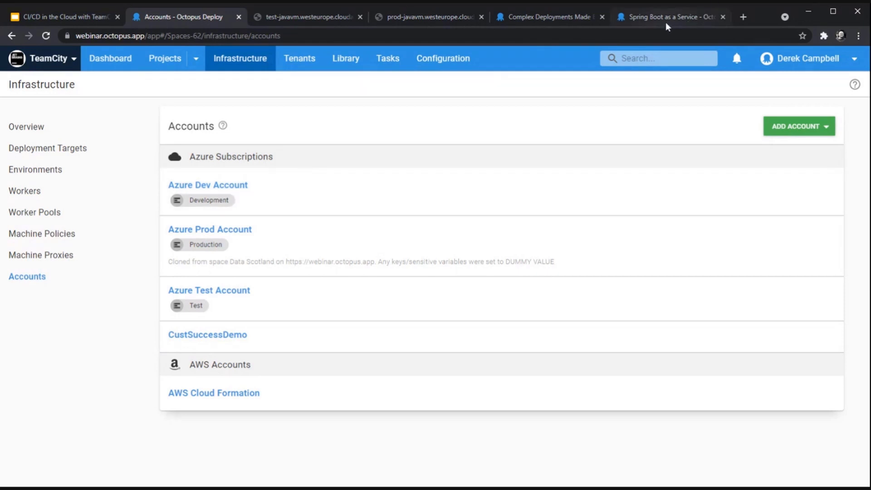
left_click(577, 14)
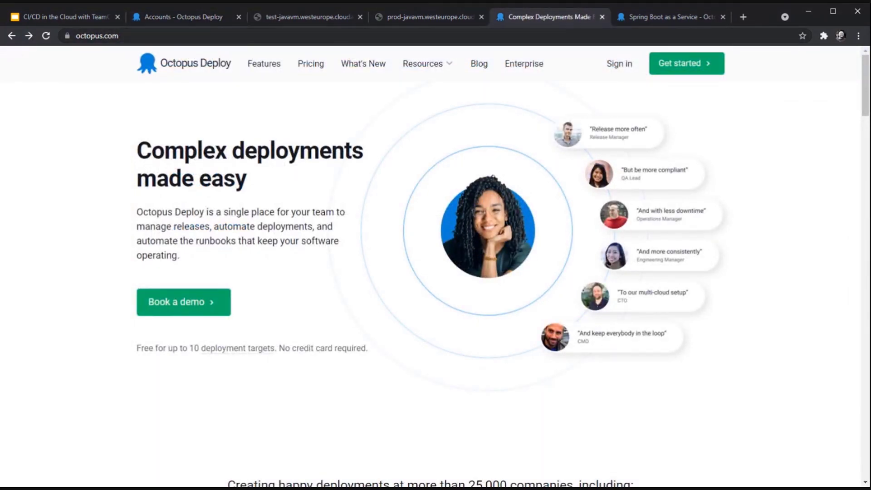
Step: Show octopus.com's Get started page with its Cloud and Server hosting options
left_click(679, 64)
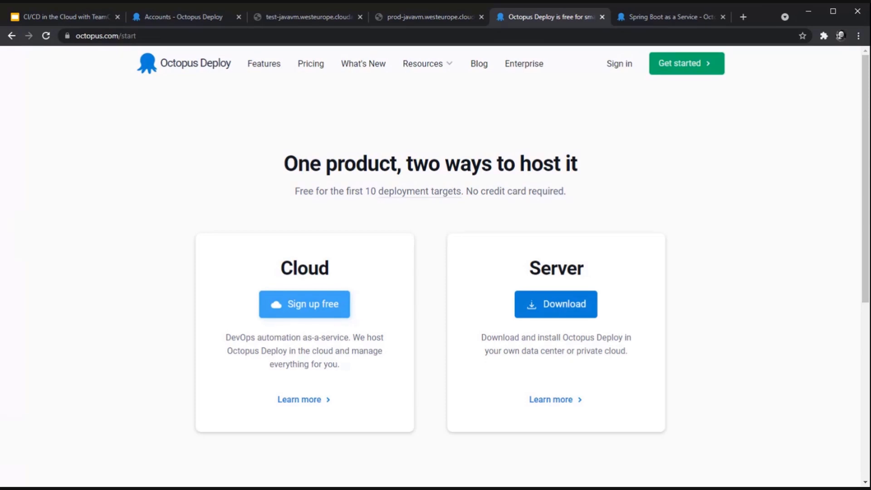
Step: Begin a free Octopus Cloud sign-up, entering a site name and choosing its region
left_click(323, 313)
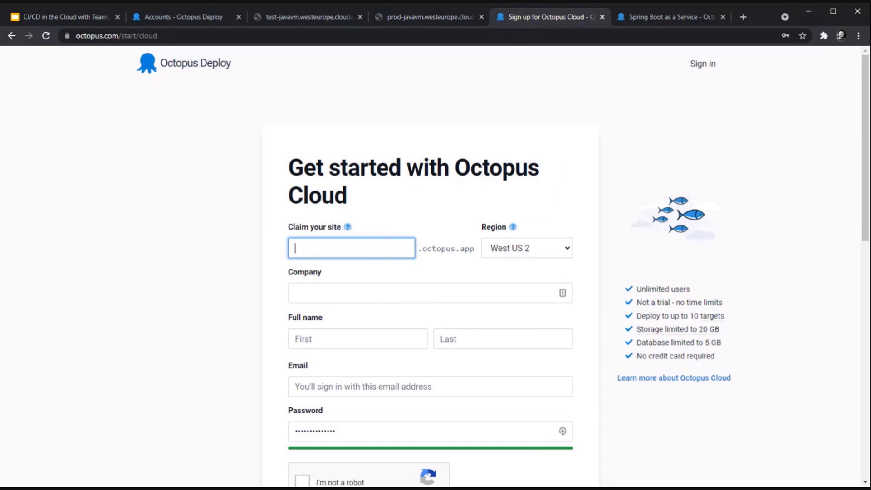
type("derekdemo")
left_click(539, 255)
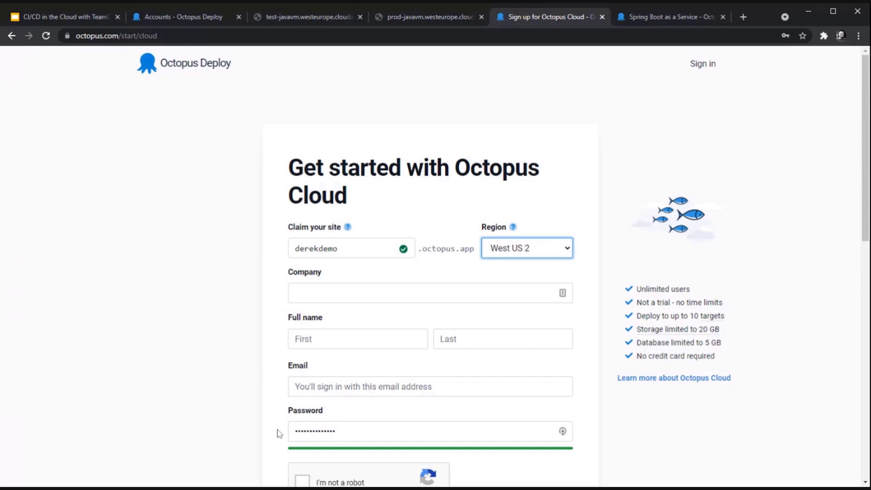
Step: Bring up the octopus.com sign-in page, then show the test app's version 1 JSON response
scroll(401, 380, "down", 2)
scroll(401, 379, "up", 2)
scroll(321, 422, "down", 3)
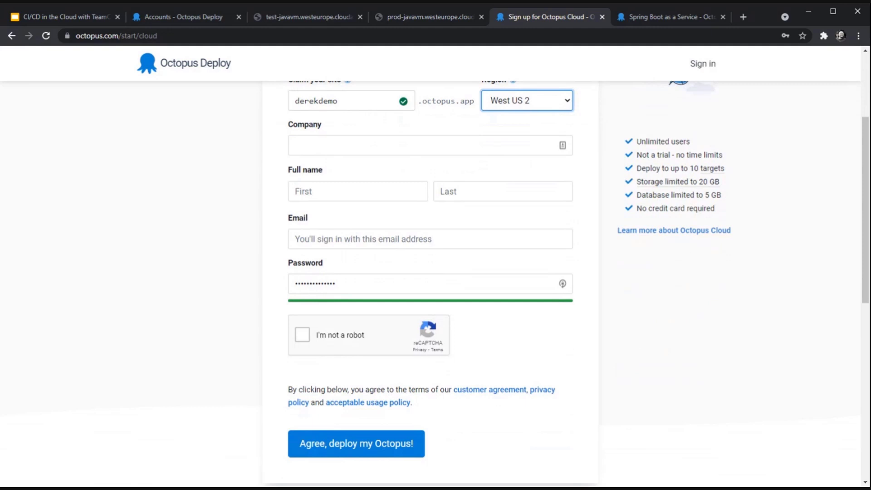
scroll(706, 86, "up", 3)
left_click(702, 65)
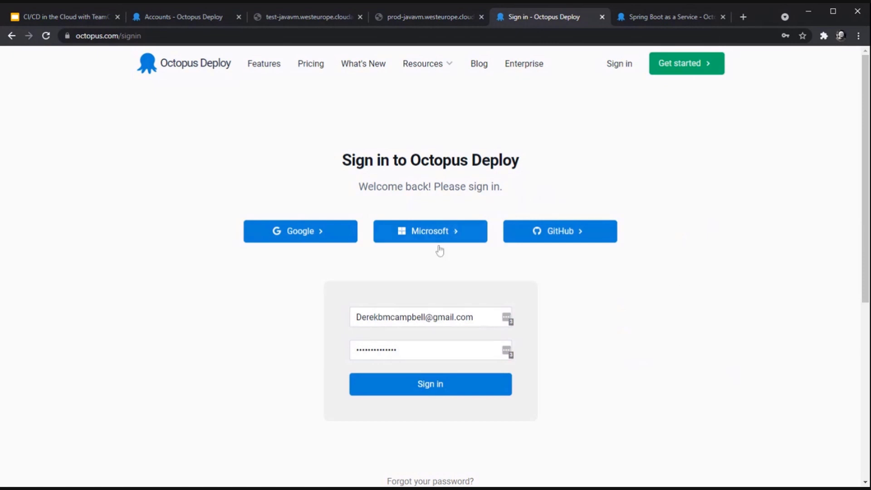
left_click(311, 18)
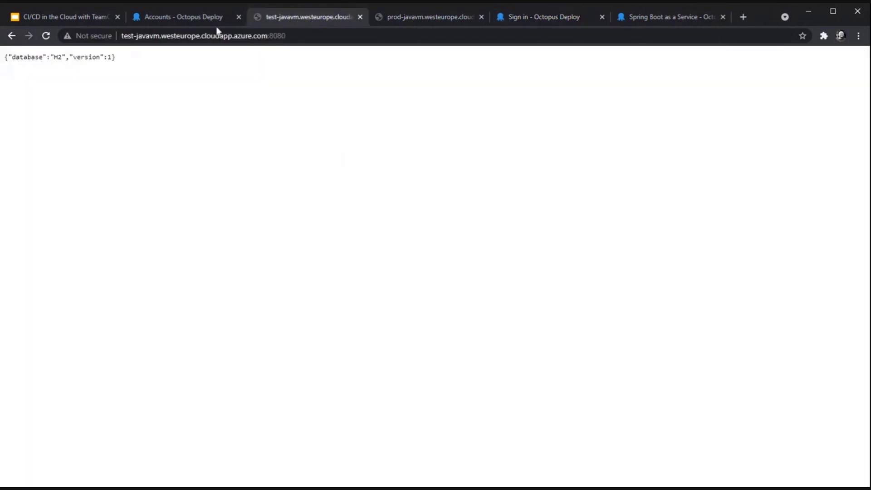
Step: Present the slide 5 Q&A slide in Google Slides before returning to the Octopus dashboard
left_click(69, 16)
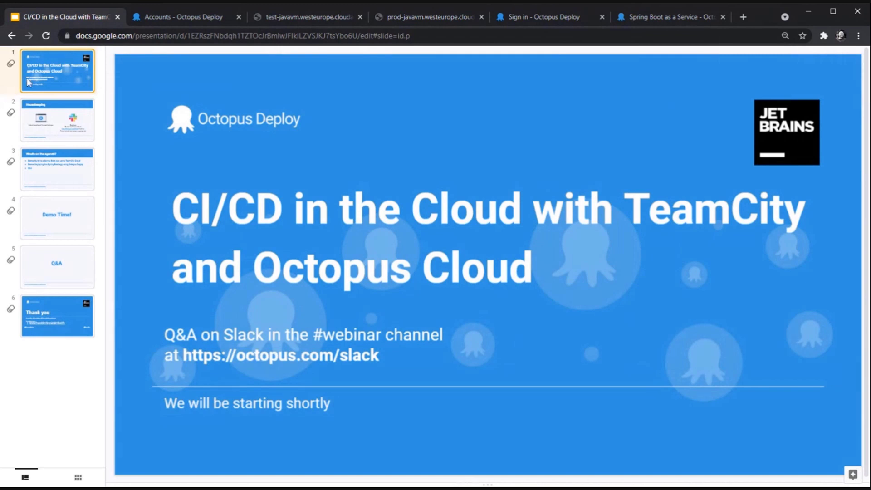
left_click(64, 268)
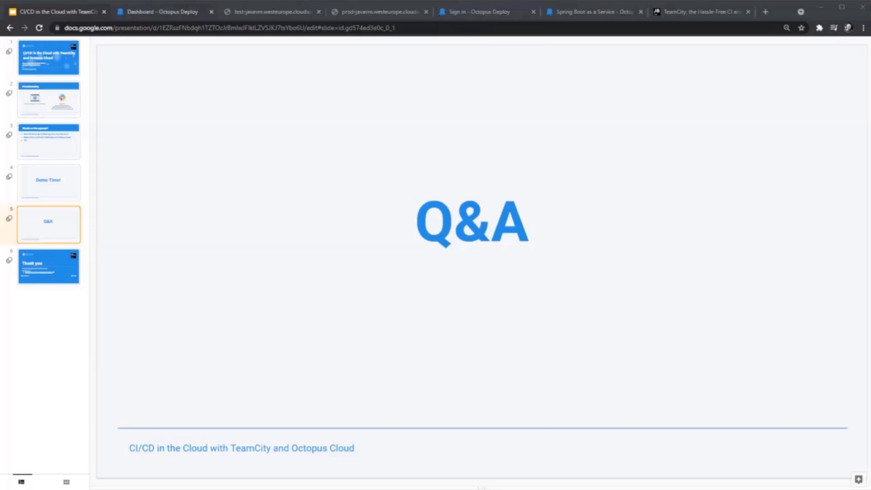
left_click(176, 14)
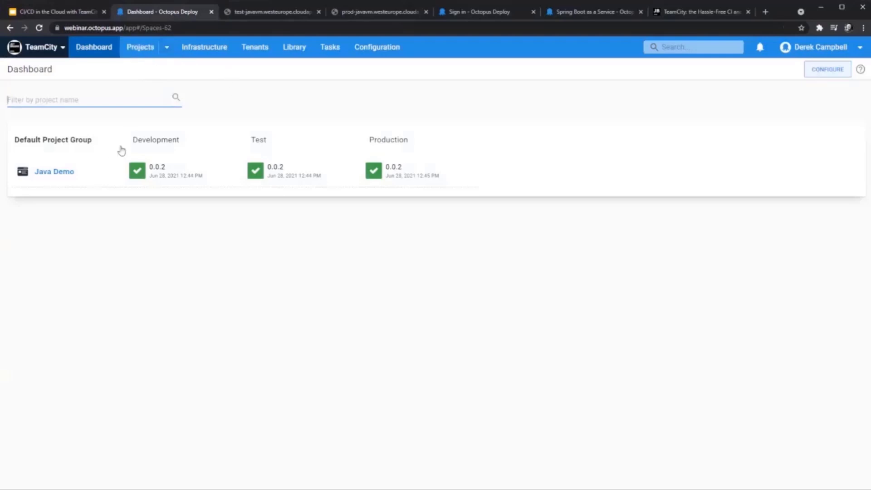
Step: Show the Projects page's group options and Import/Export Projects menu, then enter the Java Demo project
left_click(145, 53)
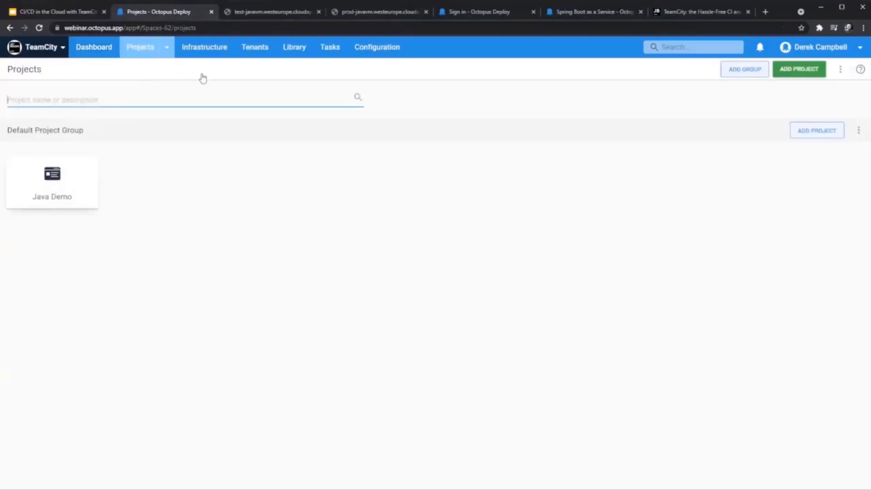
left_click(859, 132)
left_click(841, 72)
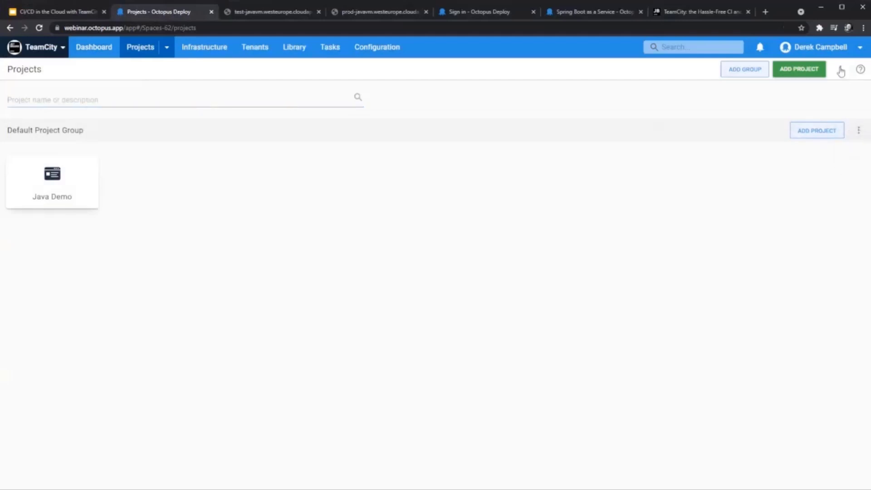
left_click(841, 72)
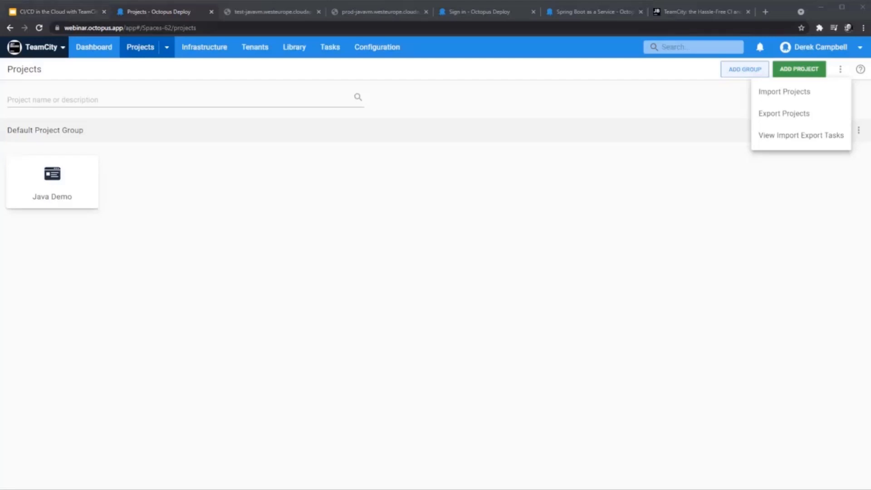
key("Escape")
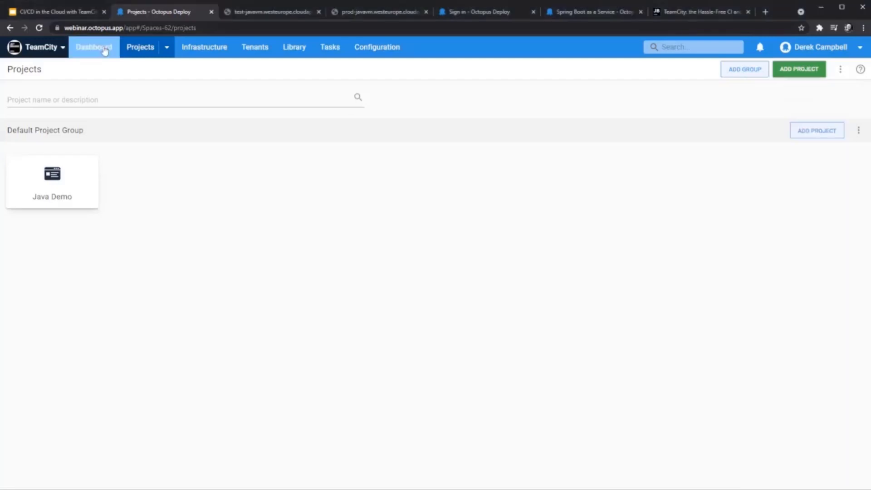
left_click(48, 182)
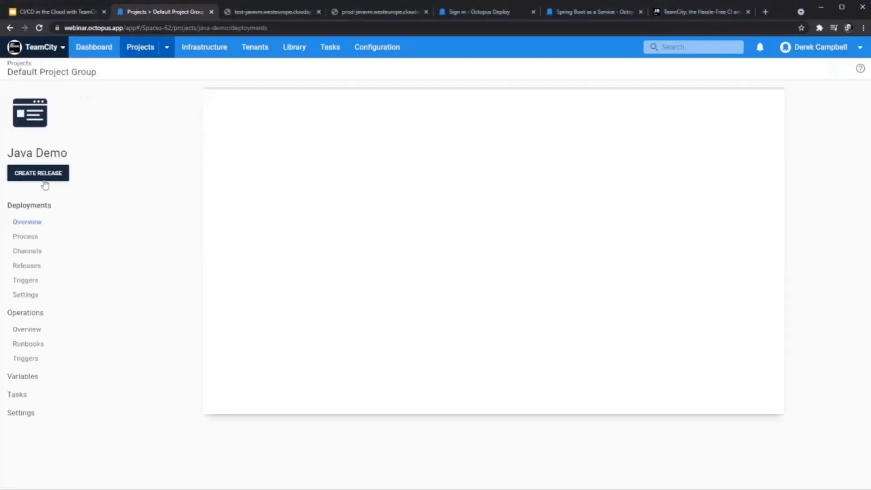
Step: Show the Java Demo deployment process with its three steps
left_click(33, 240)
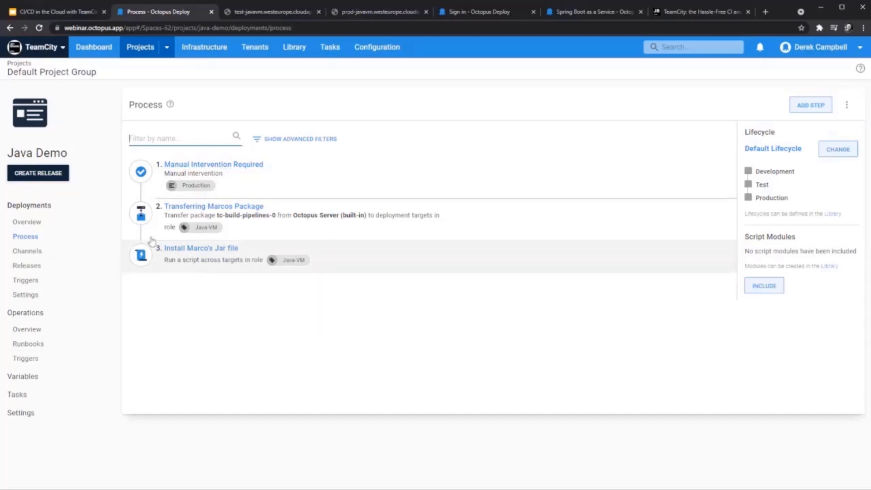
Step: Review the Manual Intervention Required step's Production-only environment setting, then return to the deployments overview
left_click(253, 169)
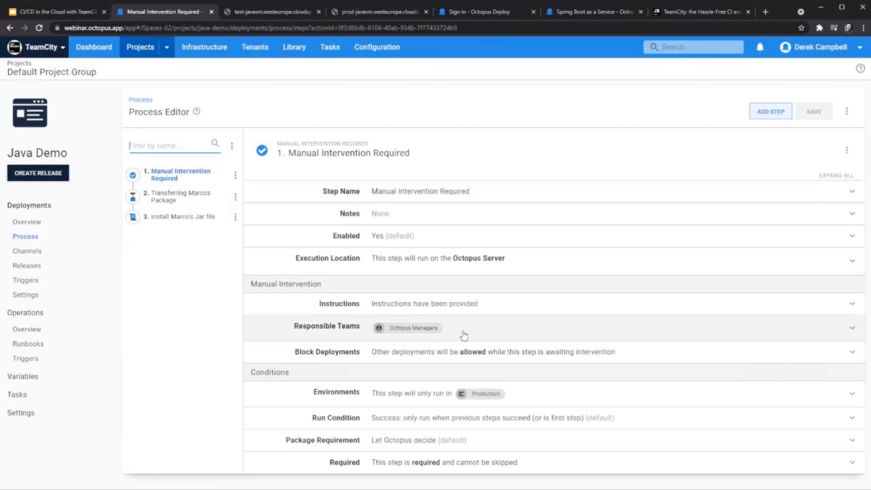
left_click(445, 395)
scroll(449, 399, "down", 2)
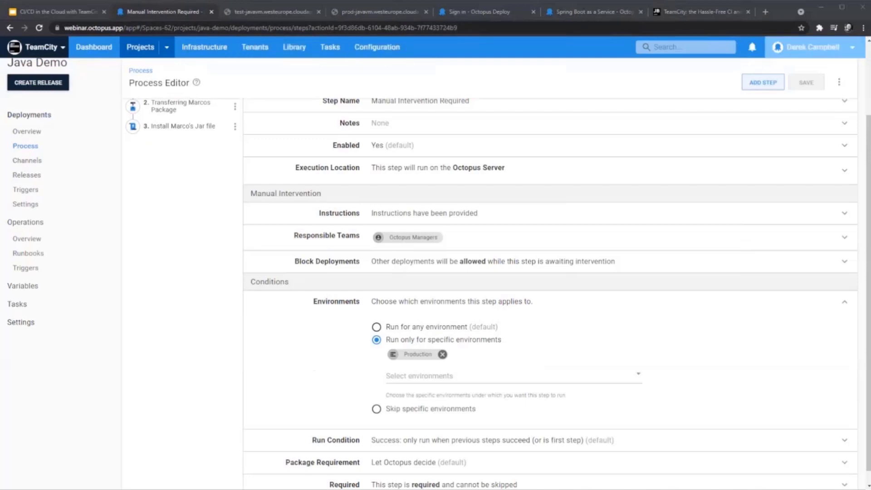
left_click(29, 115)
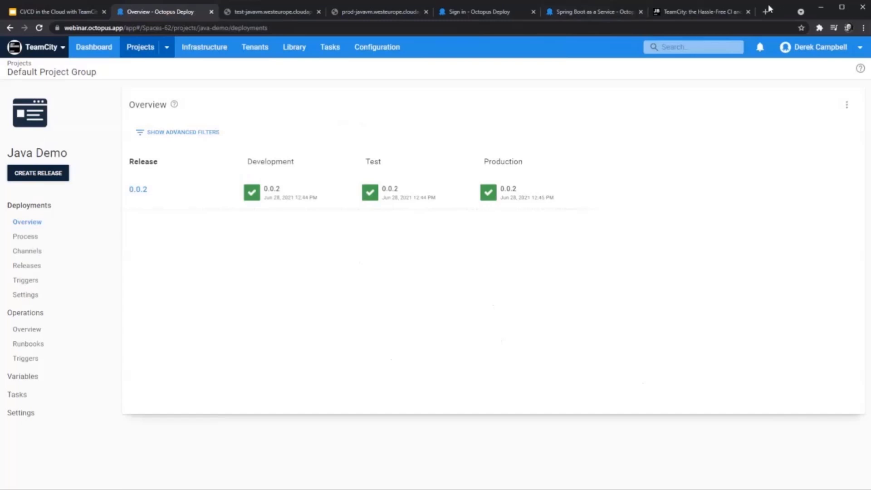
left_click(278, 10)
Step: Load library.octopus.com in the unreachable test-javavm tab
left_click(222, 27)
type("li")
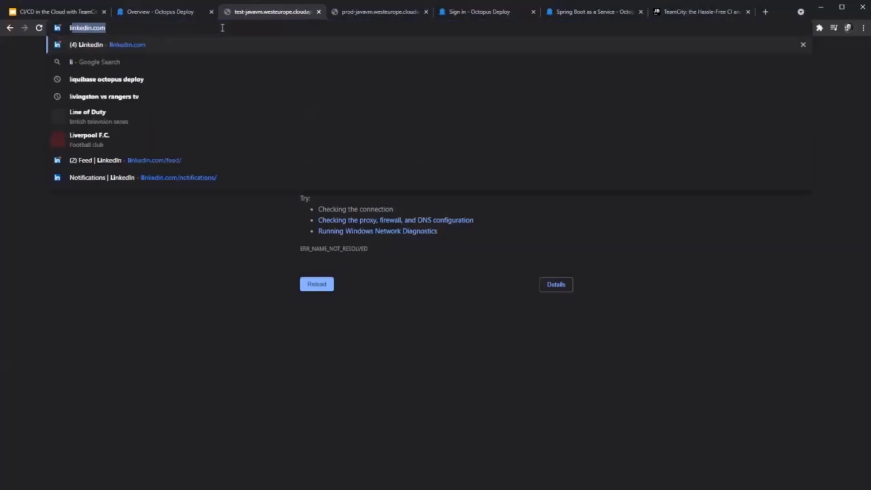
type("brary.octopus.com")
key("Return")
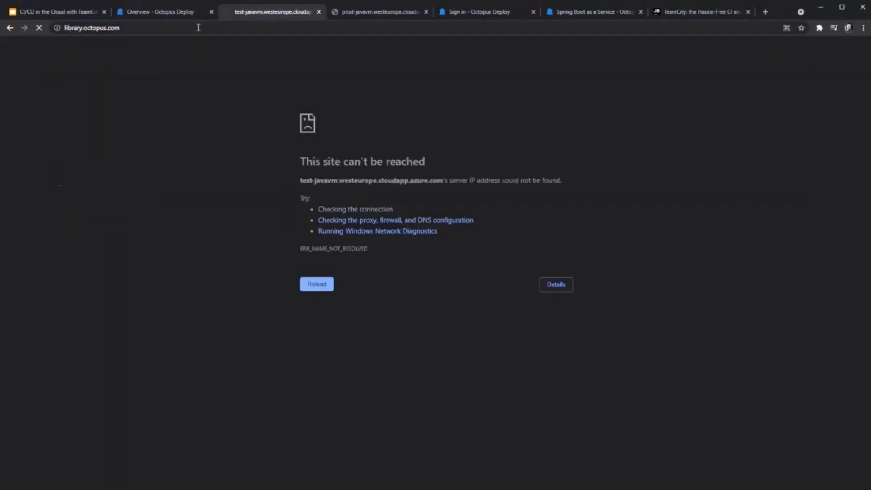
Step: Review the installed community step templates under Library, then return to the Q&A slide
left_click(172, 14)
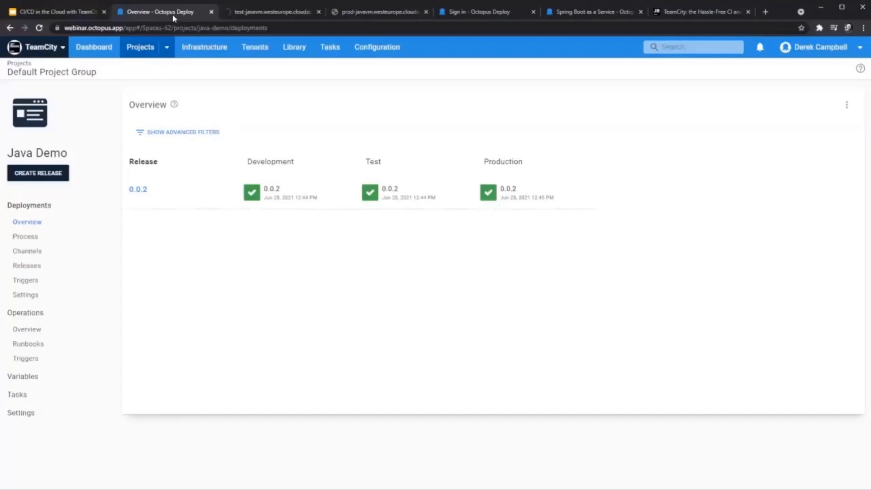
left_click(306, 54)
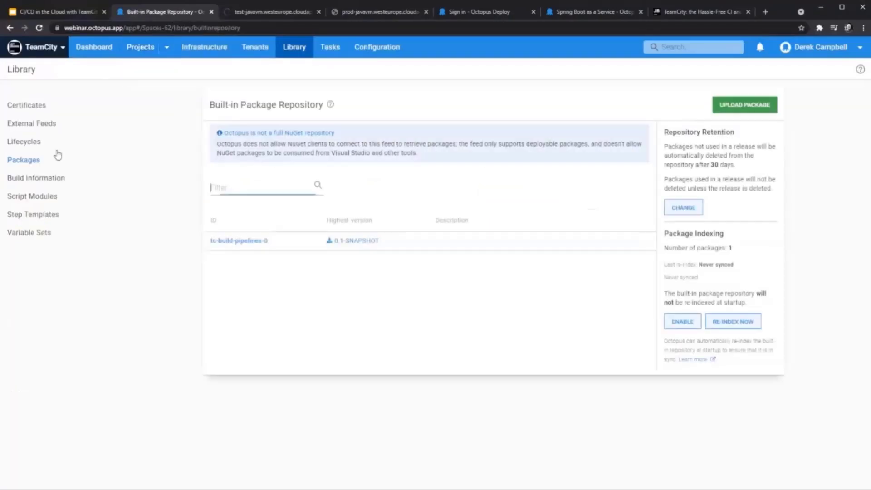
left_click(40, 215)
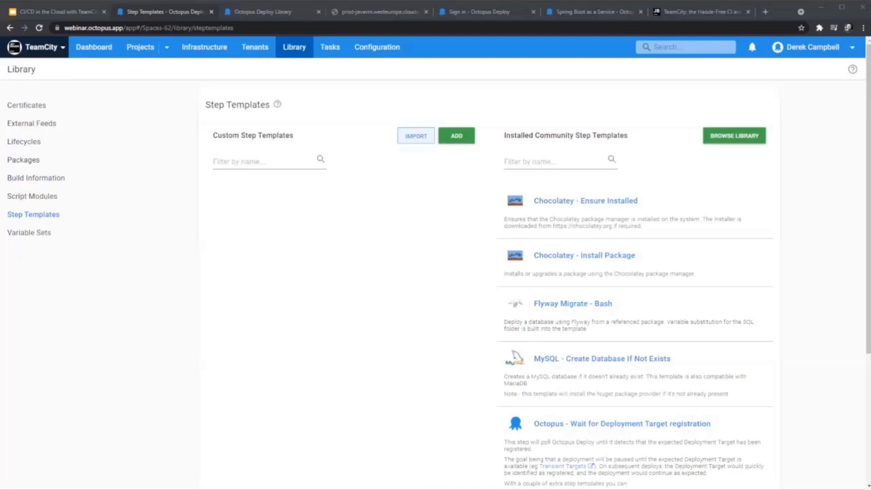
left_click(69, 13)
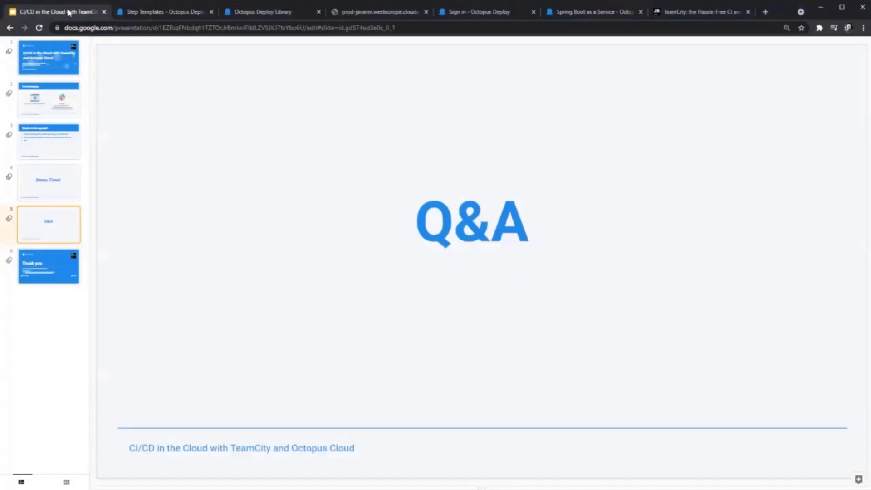